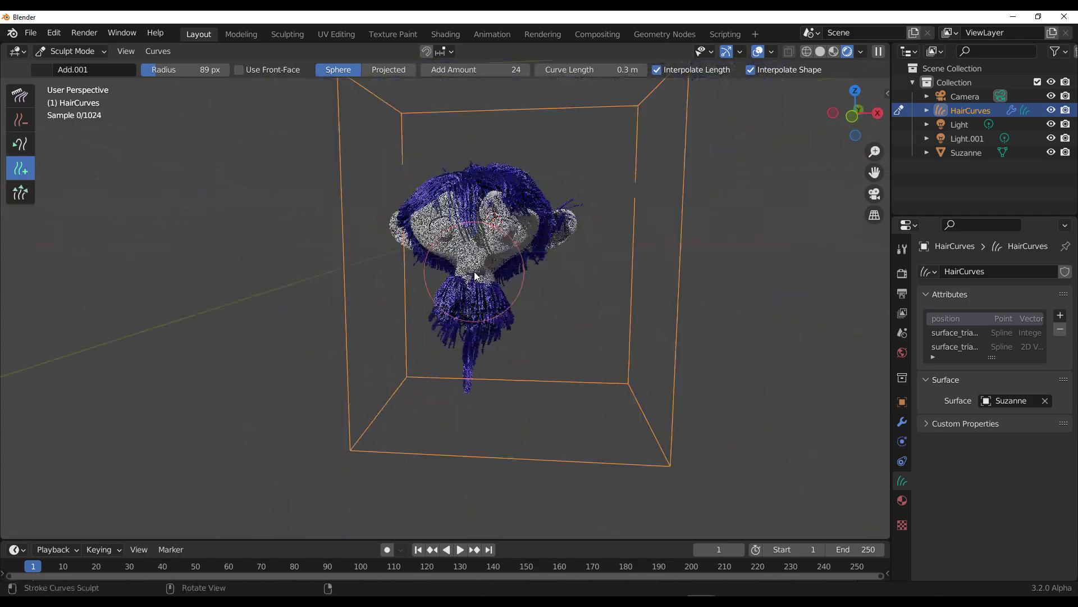
Step: Add hair curves on Suzanne's chin and adjust the beard strands' length with the Grow / Shrink brush
{"action": "left_click_drag", "start_coordinate": [545, 319], "coordinate": [544, 309]}
{"action": "middle_click_drag", "start_coordinate": [545, 308], "coordinate": [755, 284]}
{"action": "left_click", "coordinate": [23, 191]}
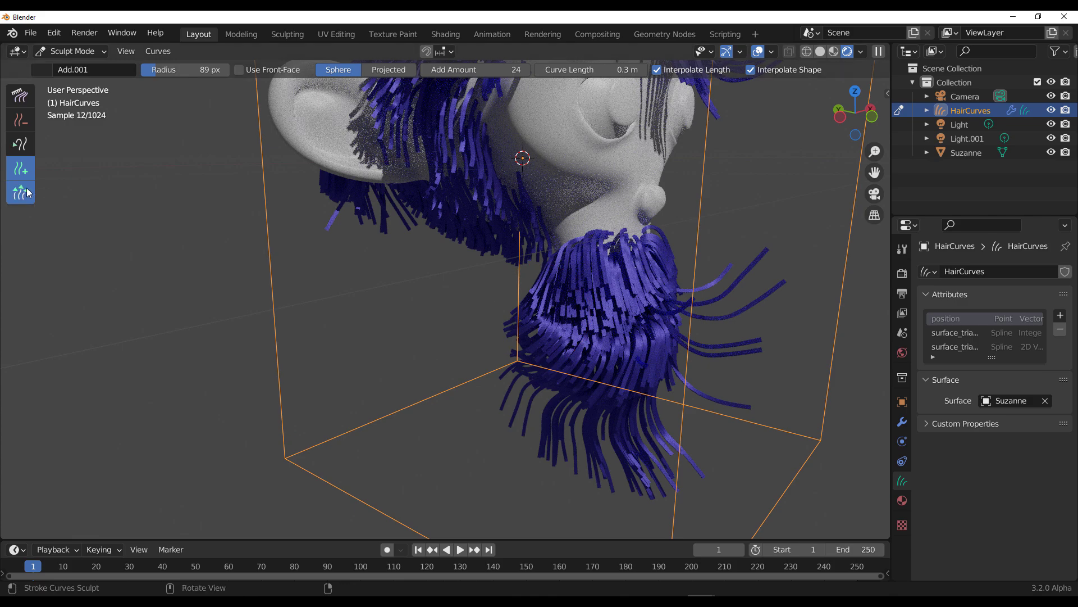
{"action": "left_click_drag", "start_coordinate": [745, 315], "coordinate": [727, 301], "text": "ctrl"}
{"action": "scroll", "coordinate": [731, 337], "scroll_direction": "down", "scroll_amount": 3}
{"action": "scroll", "coordinate": [607, 305], "scroll_direction": "up", "scroll_amount": 3}
{"action": "middle_click_drag", "start_coordinate": [731, 337], "coordinate": [573, 261]}
{"action": "left_click_drag", "start_coordinate": [518, 444], "coordinate": [469, 379], "text": "ctrl"}
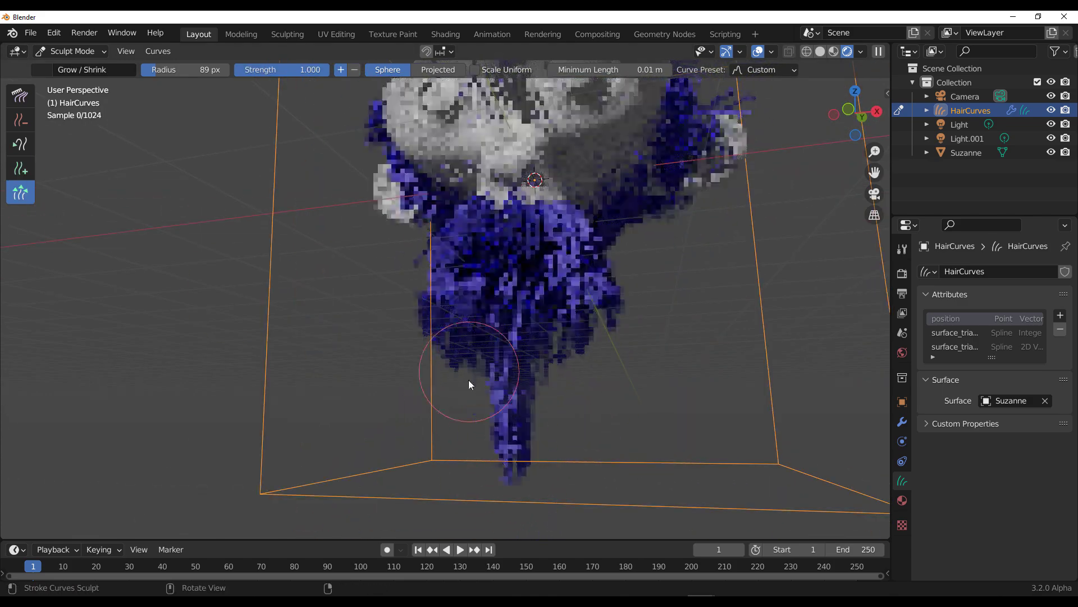
{"action": "left_click_drag", "start_coordinate": [552, 349], "coordinate": [477, 393]}
Step: Comb the beard strands downward and inward toward a pointed tip with the Comb brush
{"action": "left_click", "coordinate": [21, 96]}
{"action": "left_click_drag", "start_coordinate": [439, 362], "coordinate": [461, 418]}
{"action": "left_click_drag", "start_coordinate": [560, 374], "coordinate": [525, 489]}
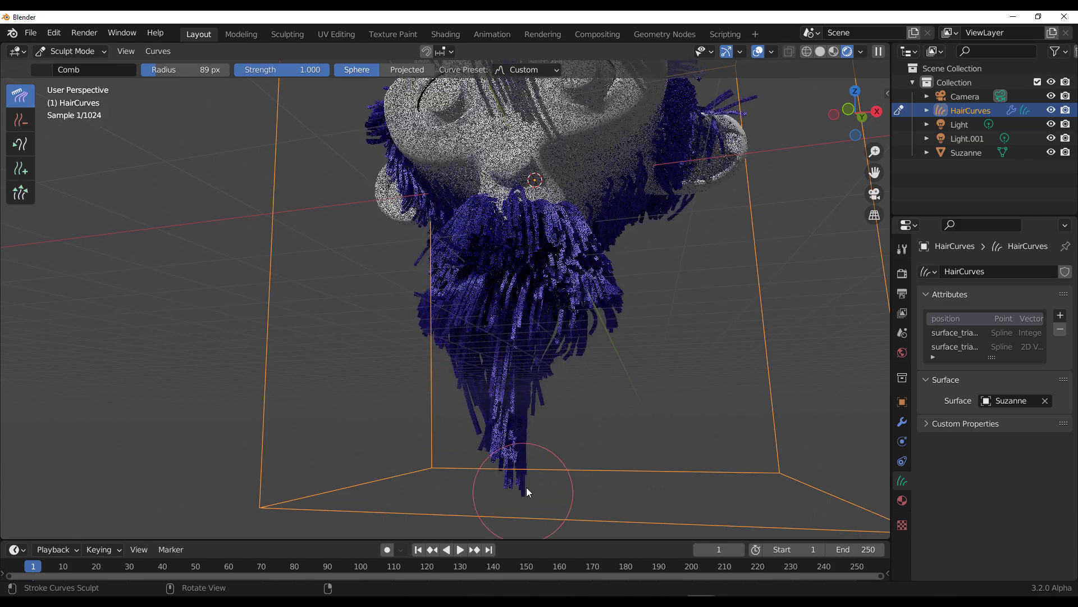
{"action": "mouse_move", "coordinate": [510, 449]}
{"action": "left_mouse_down"}
{"action": "mouse_move", "coordinate": [508, 426]}
{"action": "mouse_move", "coordinate": [503, 491]}
{"action": "left_mouse_up"}
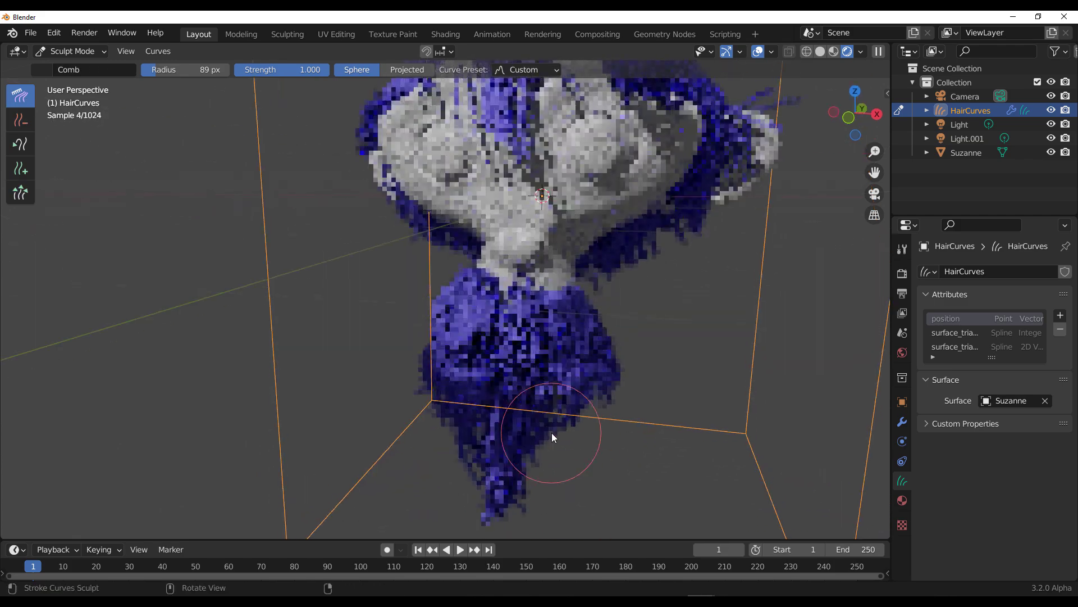
Step: Switch to the Blender website and open the Blender Experimental download from the download page
{"action": "scroll", "coordinate": [595, 332], "scroll_direction": "down", "scroll_amount": 5}
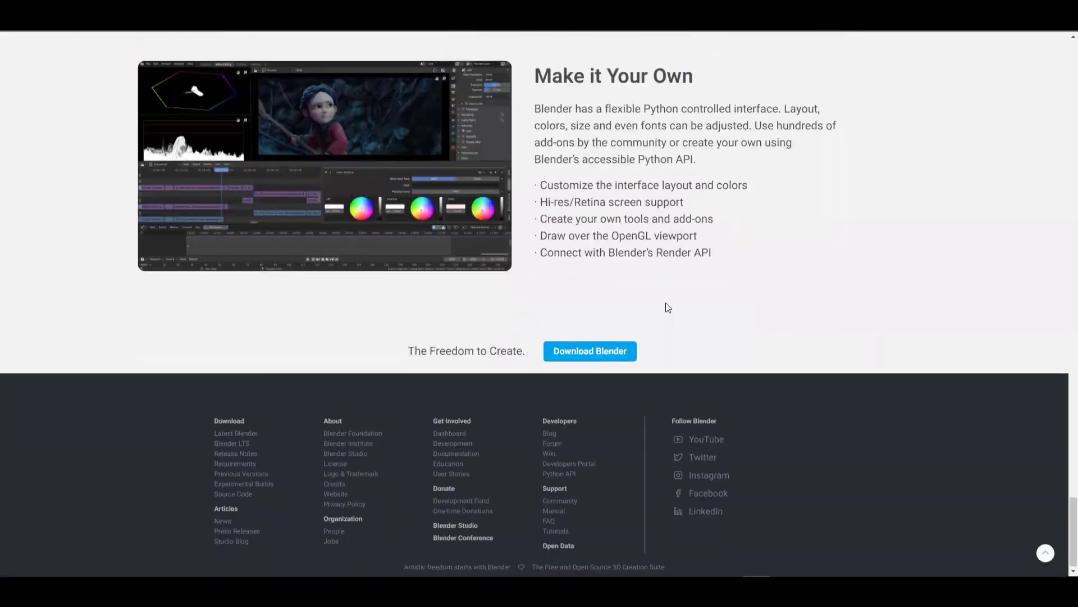
{"action": "scroll", "coordinate": [646, 337], "scroll_direction": "up", "scroll_amount": 2}
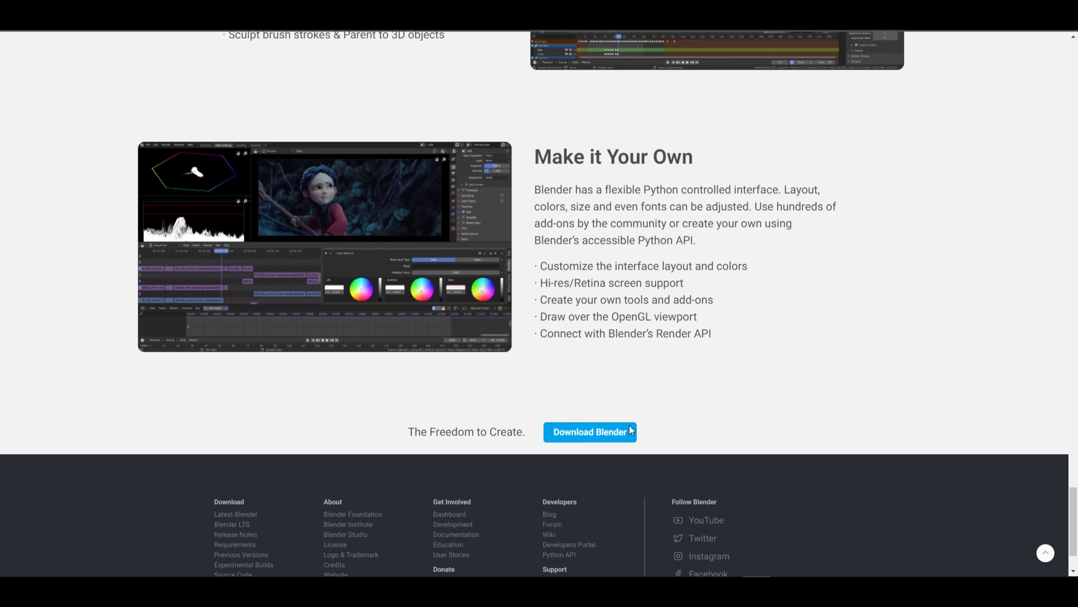
{"action": "left_click", "coordinate": [615, 433]}
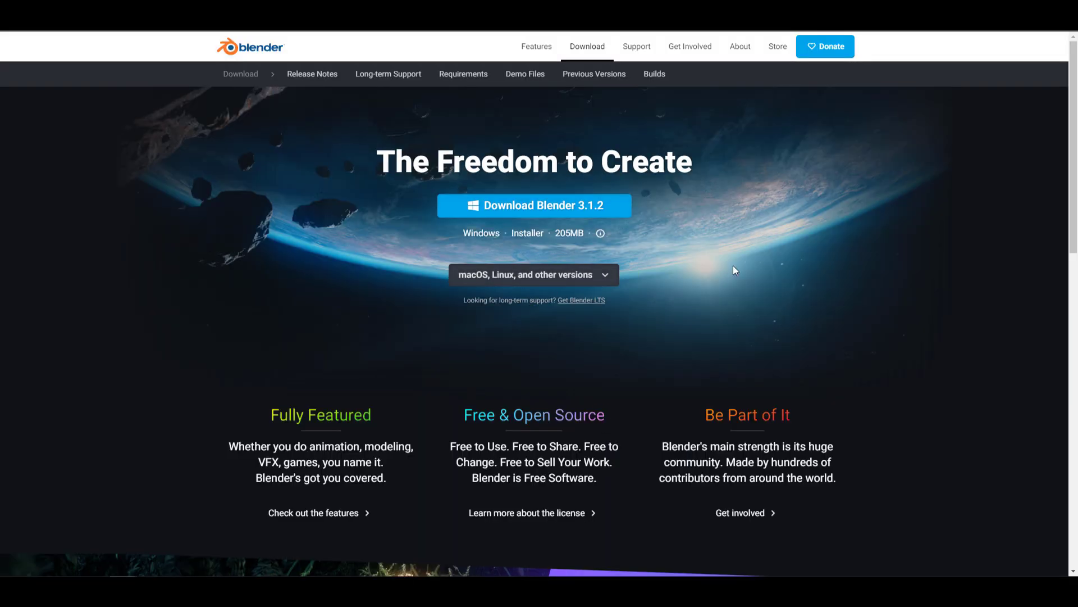
{"action": "scroll", "coordinate": [663, 222], "scroll_direction": "down", "scroll_amount": 10}
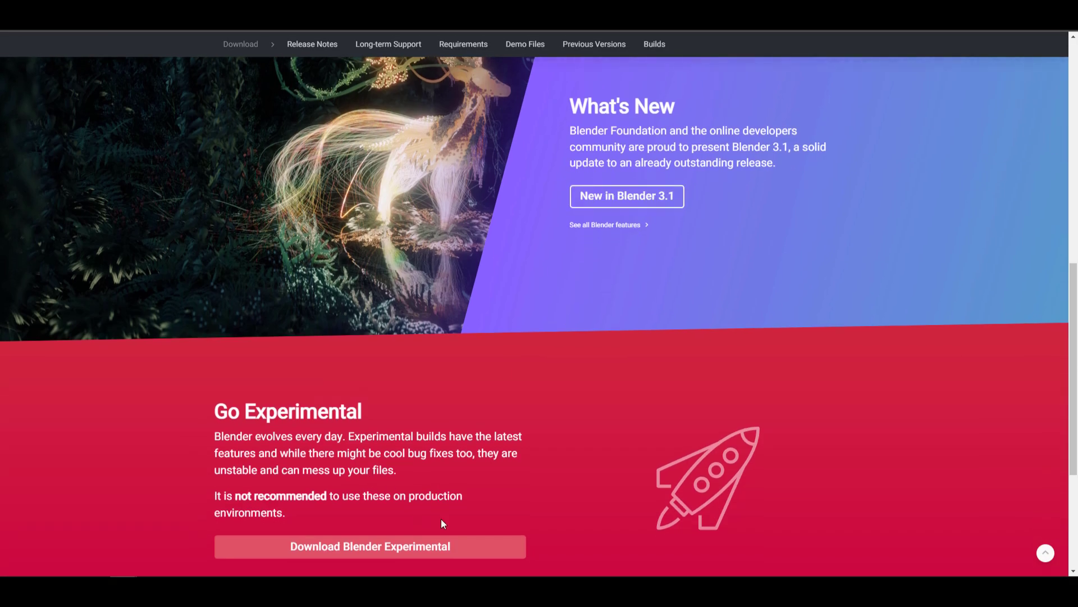
{"action": "left_click", "coordinate": [446, 542]}
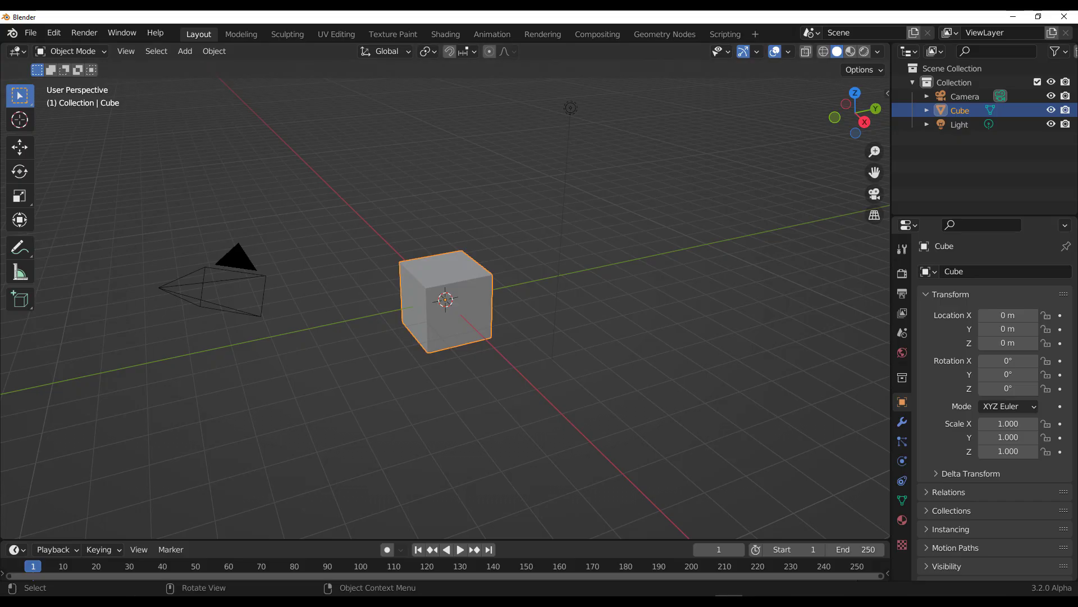
Step: Review the Developer Extras preference and the experimental New Curves Type option in the Blender 3.2.0 Alpha preferences
{"action": "left_click", "coordinate": [52, 35]}
{"action": "left_click", "coordinate": [69, 247]}
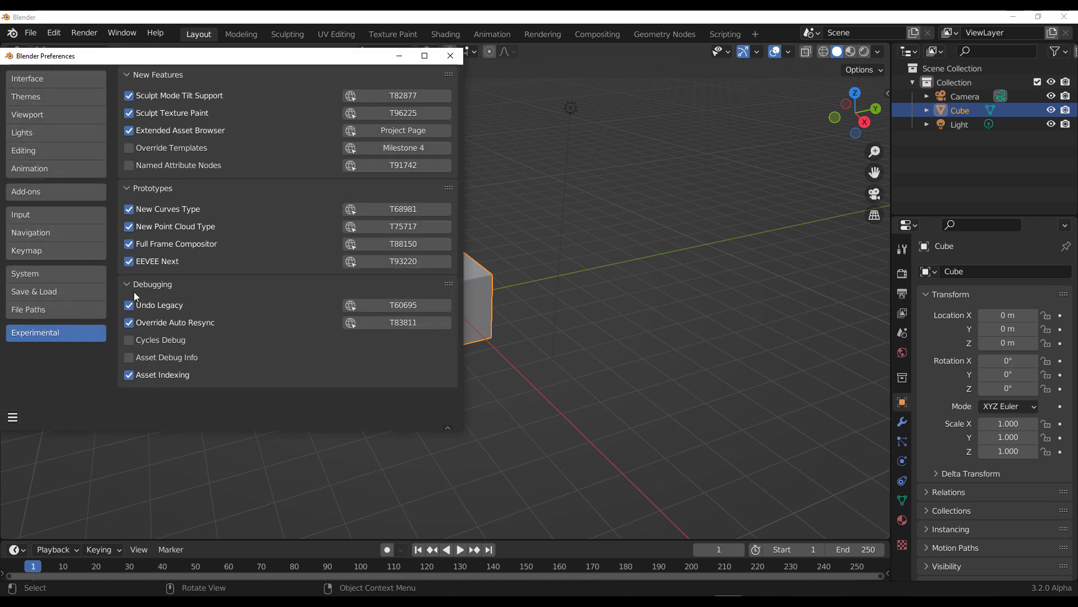
{"action": "left_click", "coordinate": [44, 83]}
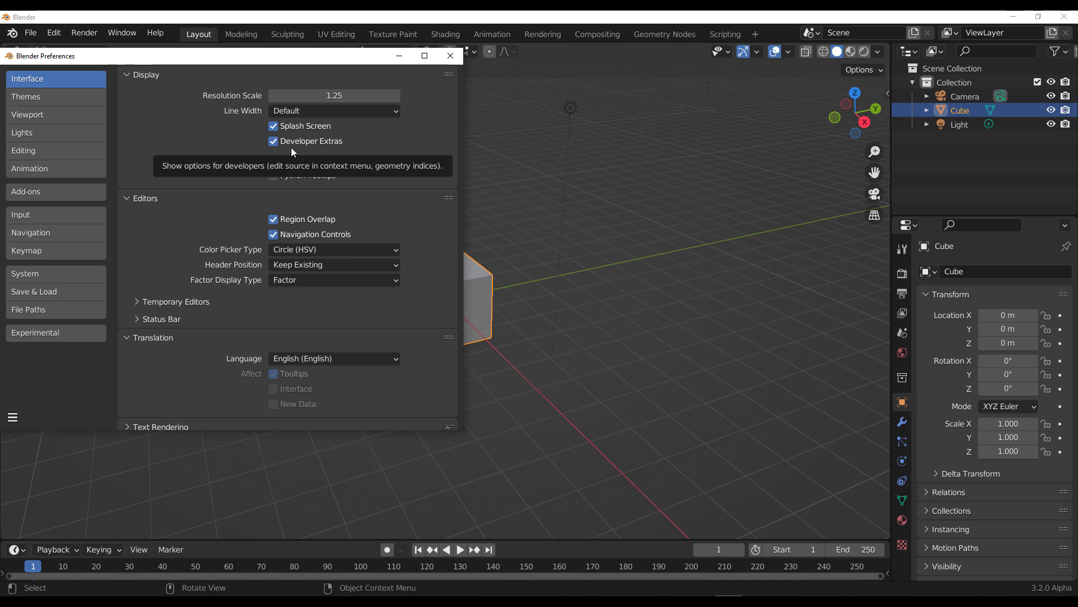
{"action": "left_click", "coordinate": [36, 333]}
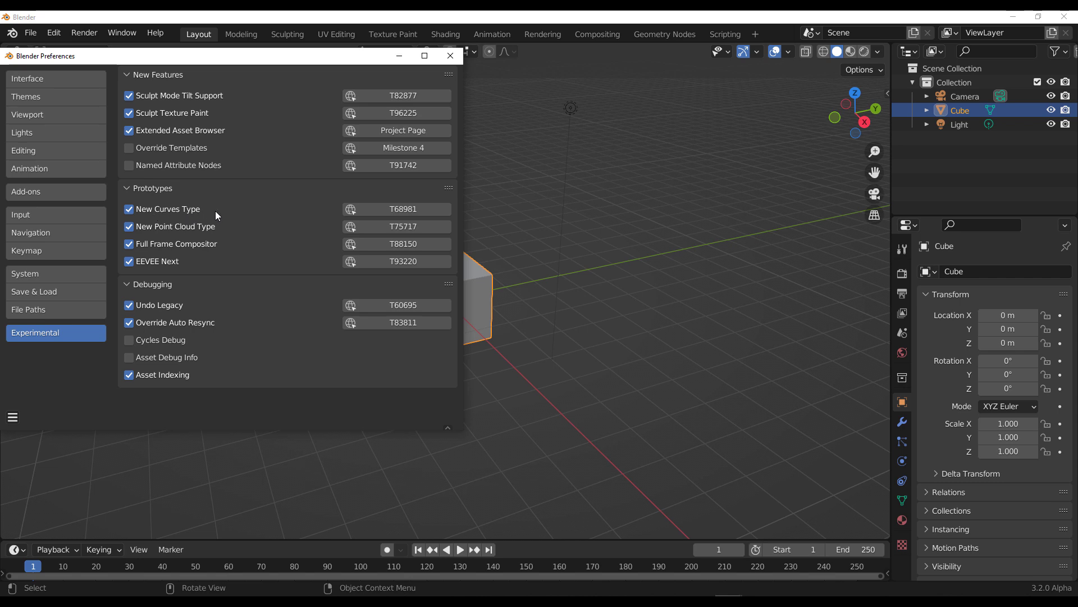
{"action": "left_click", "coordinate": [390, 209]}
{"action": "left_click", "coordinate": [497, 338]}
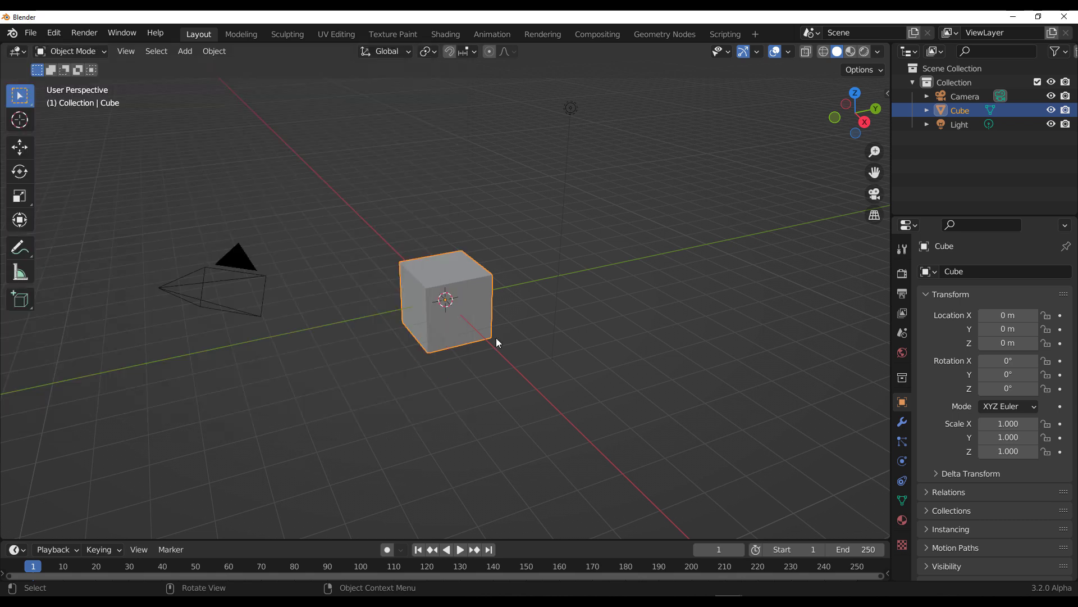
Step: Examine which Curves objects can be added to the scene, including Empty Hair and Random
{"action": "key", "text": "shift+a"}
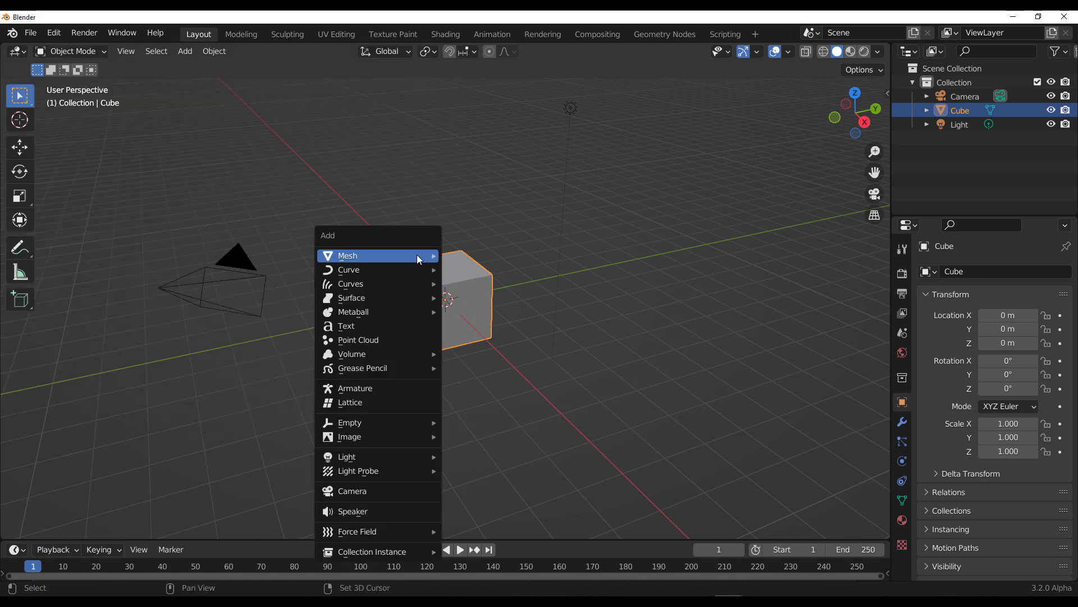
{"action": "mouse_move", "coordinate": [371, 290]}
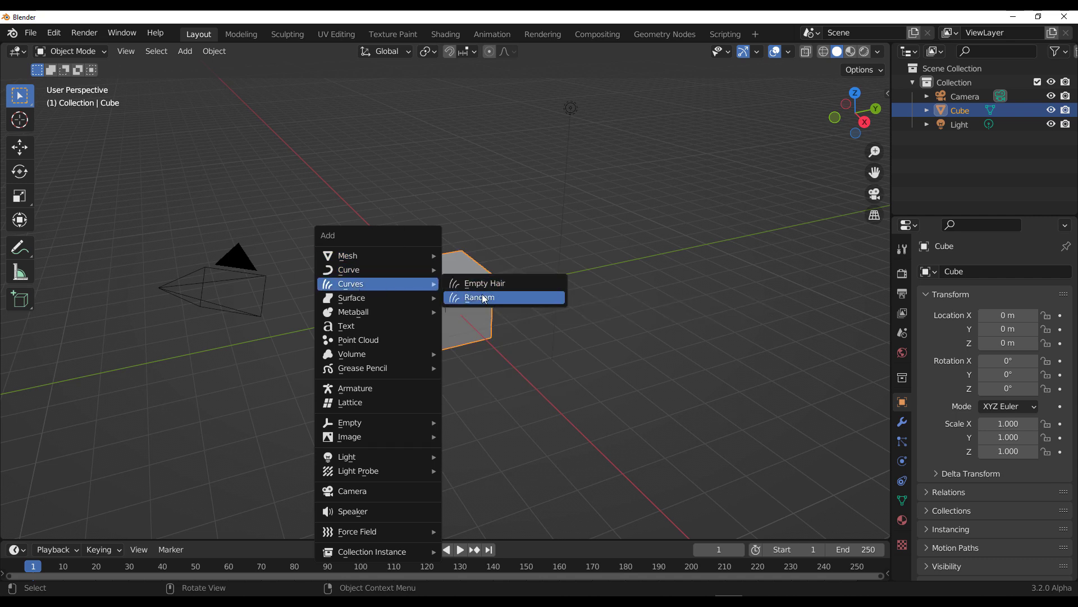
{"action": "left_click", "coordinate": [672, 314]}
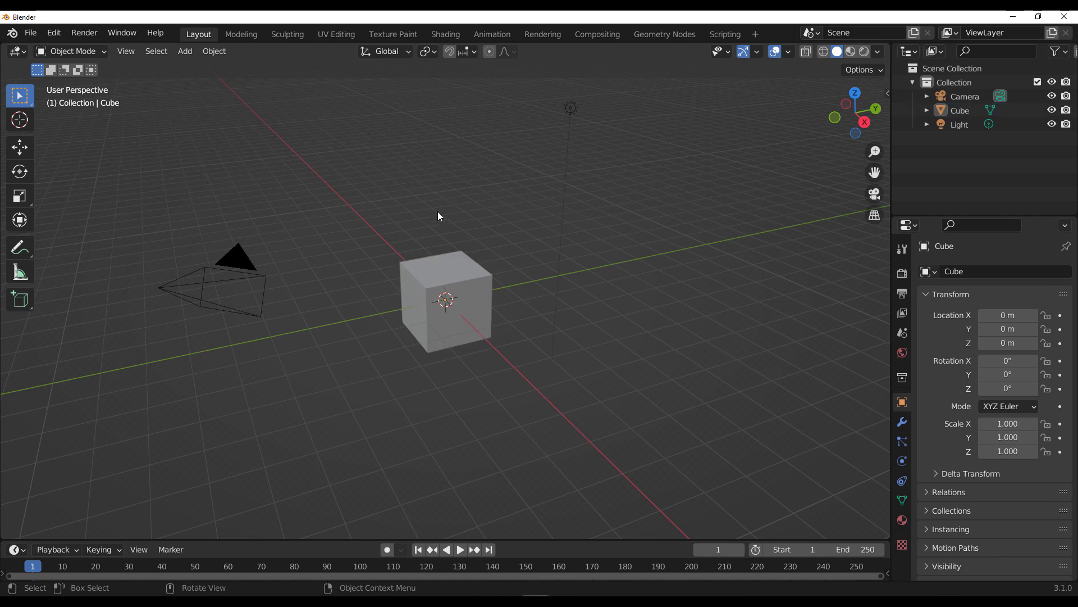
Step: Switch to Blender 3.1.0 and look through the object types that can be added to the scene
{"action": "left_click_drag", "start_coordinate": [437, 211], "coordinate": [602, 83]}
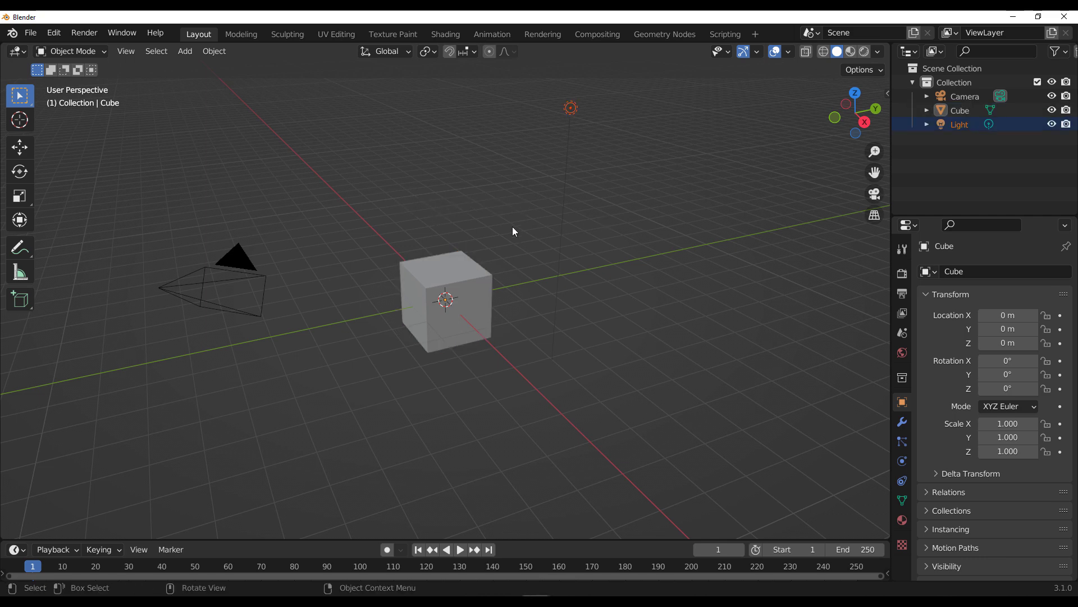
{"action": "left_click", "coordinate": [416, 175]}
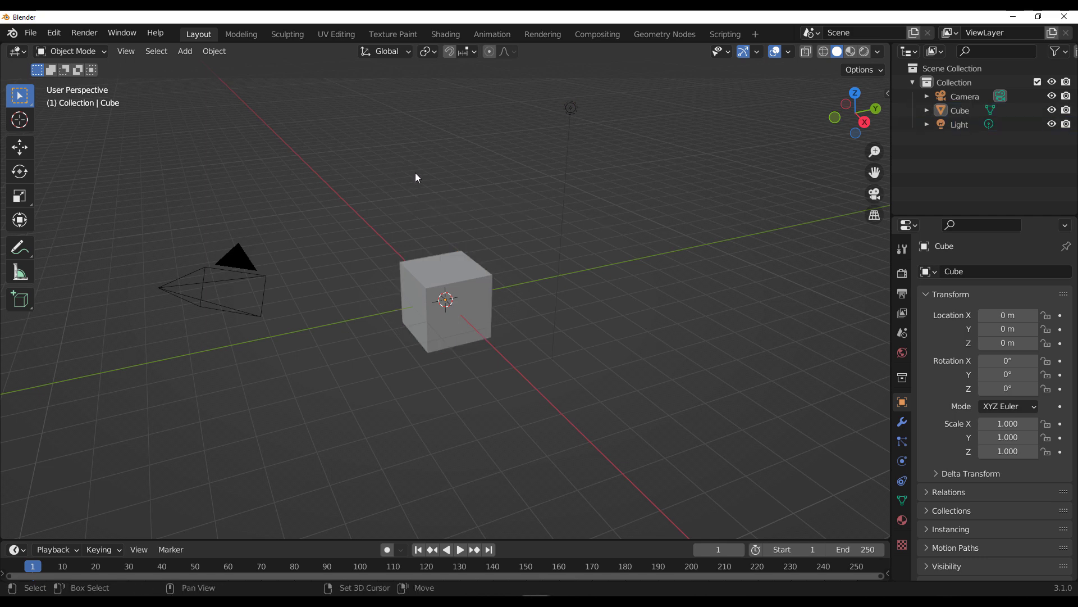
{"action": "key", "text": "shift+a"}
{"action": "mouse_move", "coordinate": [363, 188]}
Step: Delete the default cube and add a UV sphere in its place
{"action": "left_click", "coordinate": [449, 267]}
{"action": "key", "text": "Delete"}
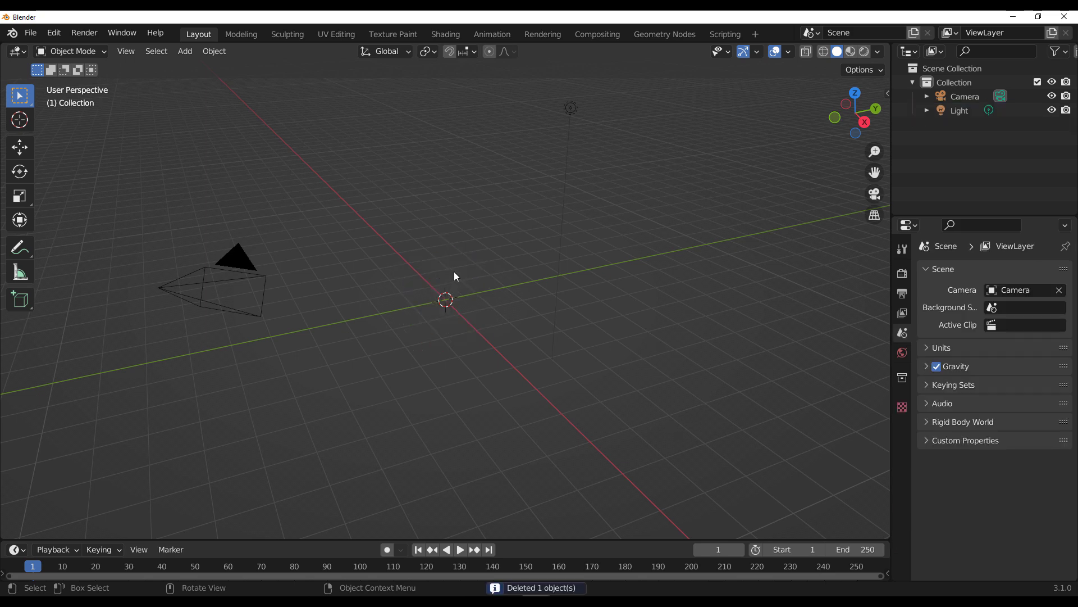
{"action": "key", "text": "shift+a"}
{"action": "mouse_move", "coordinate": [443, 247]}
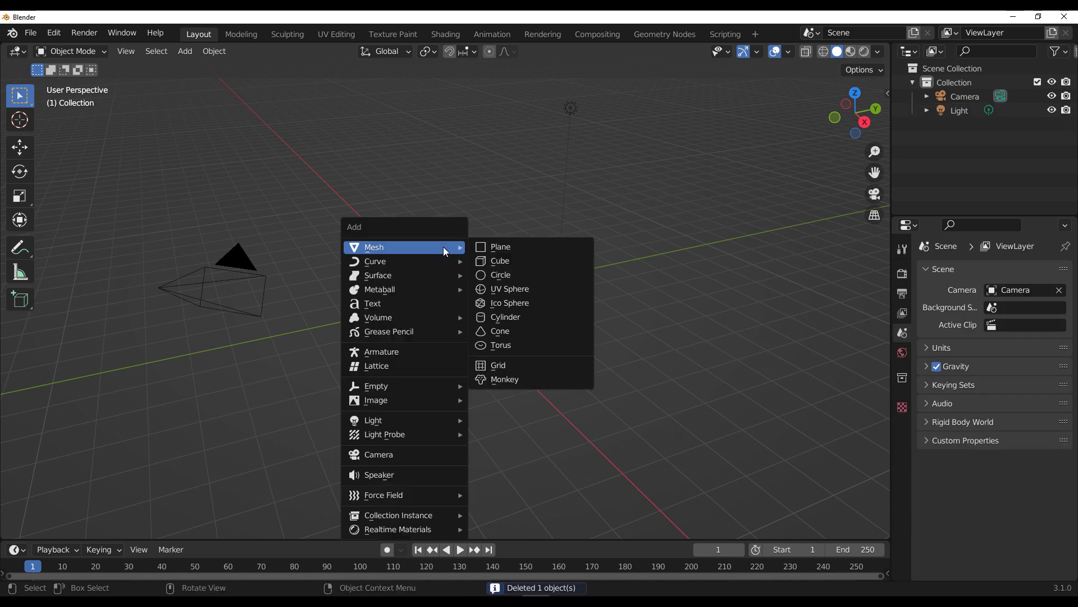
{"action": "left_click", "coordinate": [506, 289]}
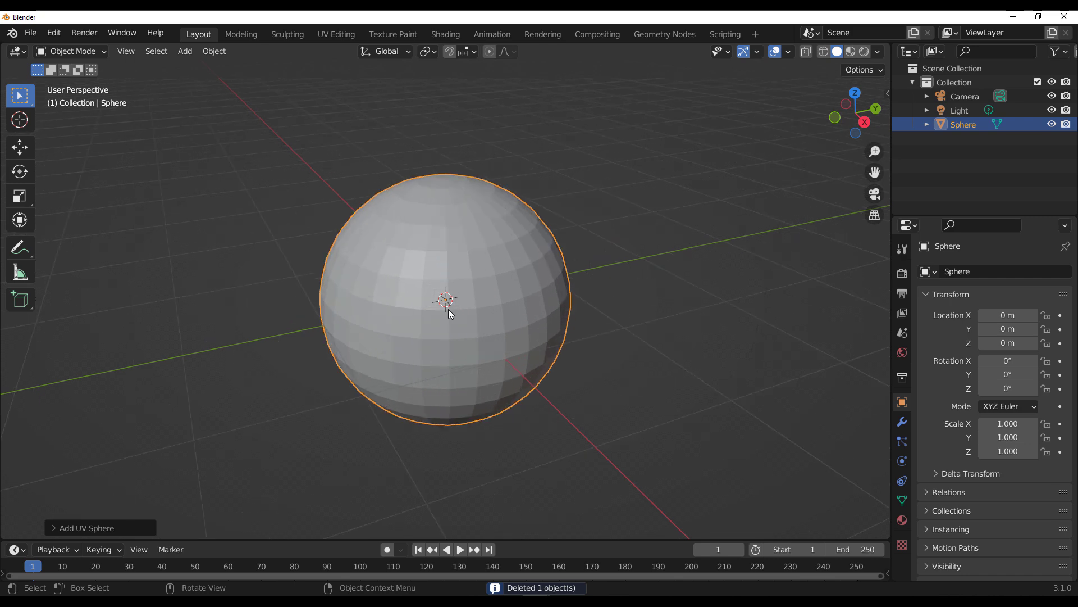
{"action": "scroll", "coordinate": [448, 309], "scroll_direction": "down", "scroll_amount": 4}
{"action": "middle_click_drag", "start_coordinate": [450, 315], "coordinate": [324, 344]}
{"action": "scroll", "coordinate": [324, 344], "scroll_direction": "up", "scroll_amount": 2}
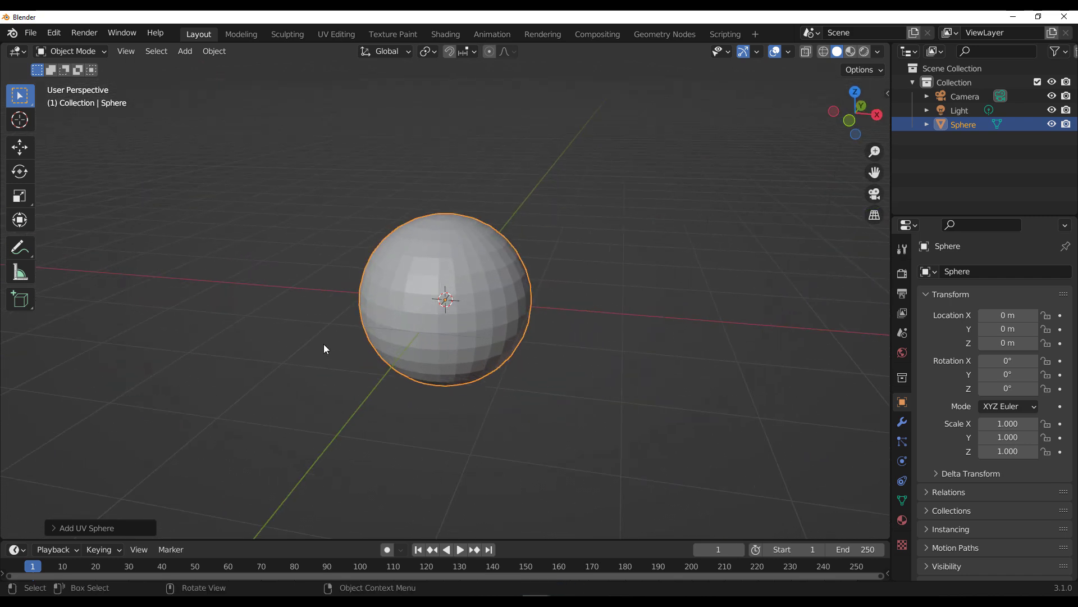
{"action": "scroll", "coordinate": [324, 344], "scroll_direction": "up", "scroll_amount": 3}
Step: Add a Particle System modifier to the sphere
{"action": "left_click", "coordinate": [902, 422]}
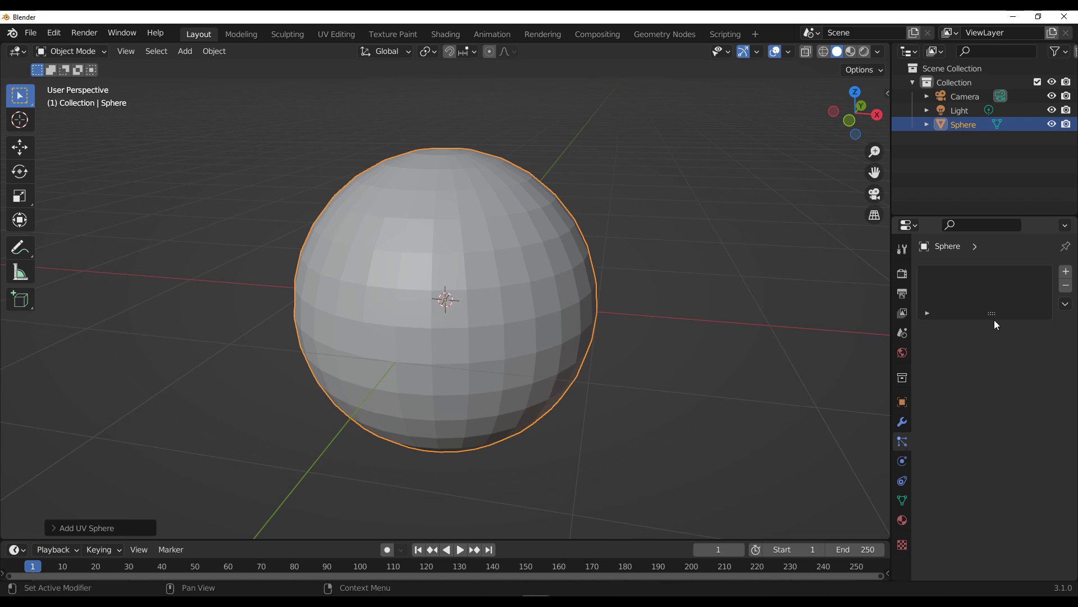
{"action": "left_click", "coordinate": [902, 421]}
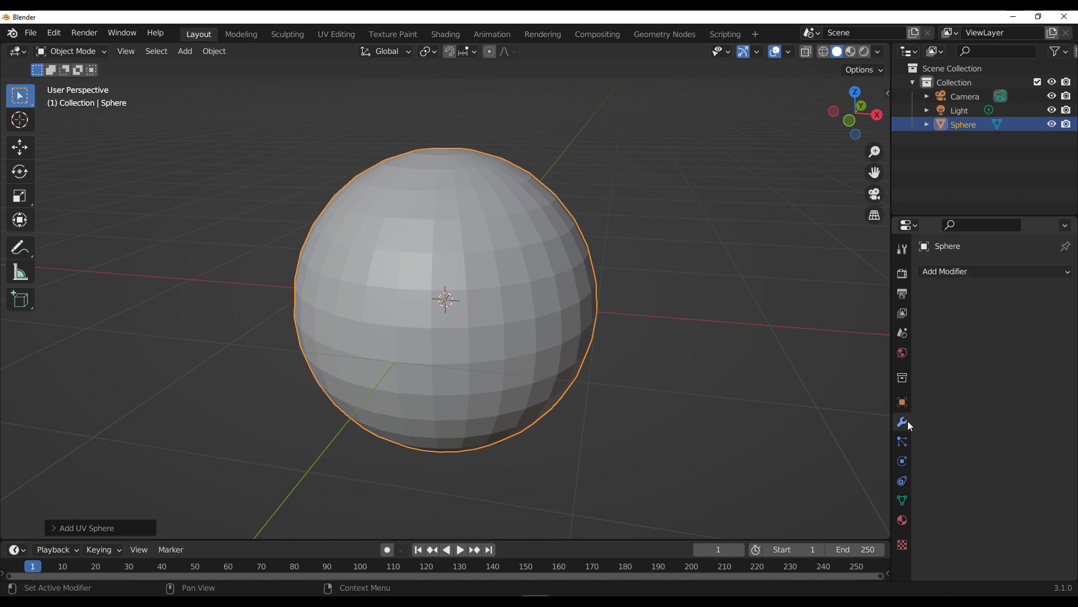
{"action": "left_click", "coordinate": [958, 271]}
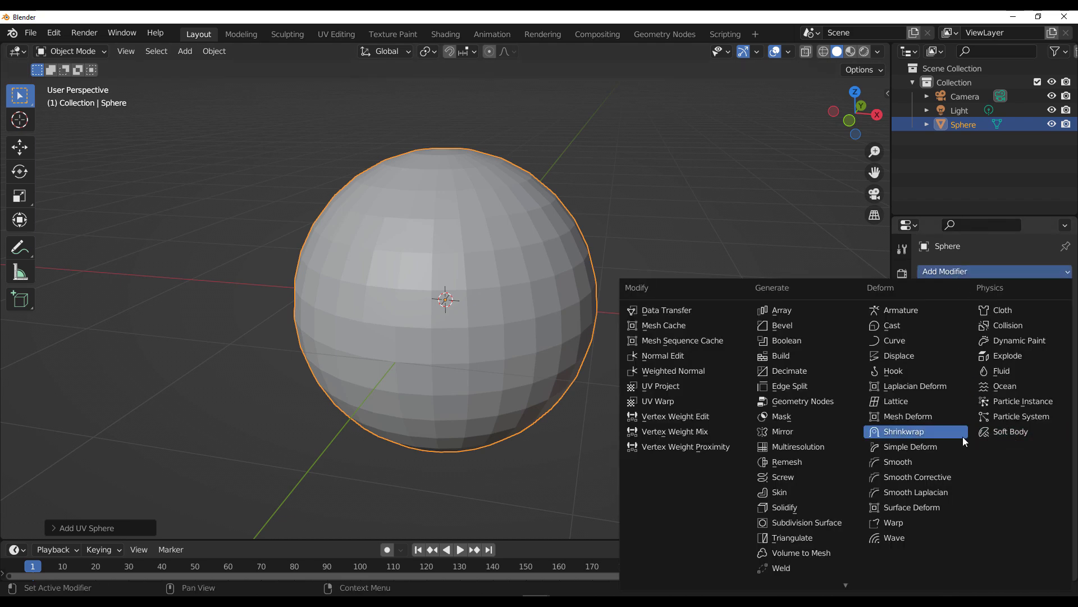
{"action": "left_click", "coordinate": [1000, 417]}
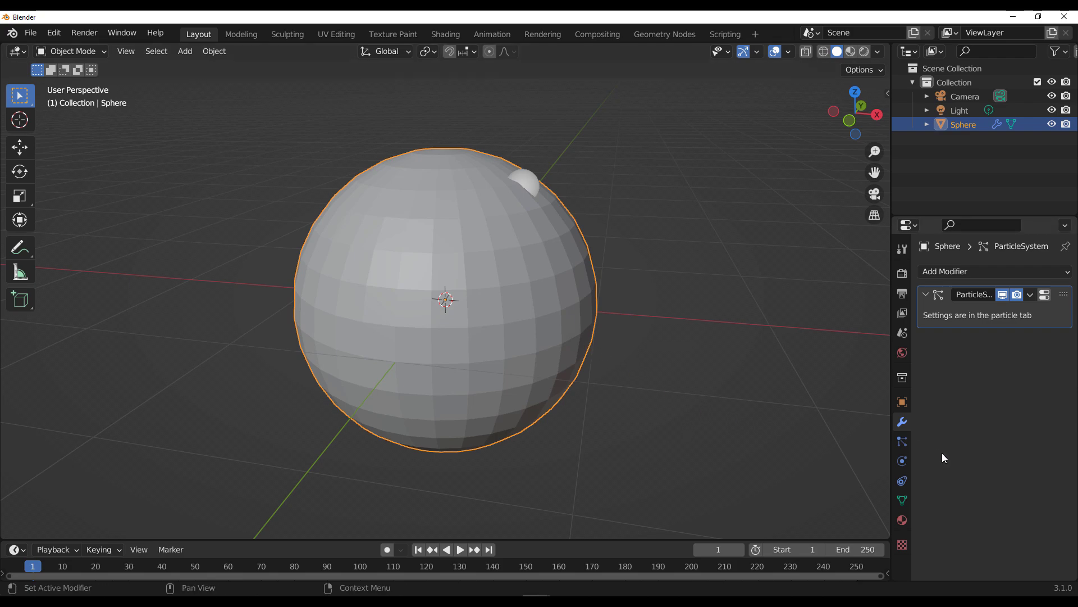
Step: Set the sphere's particle system type to Hair
{"action": "left_click", "coordinate": [903, 442]}
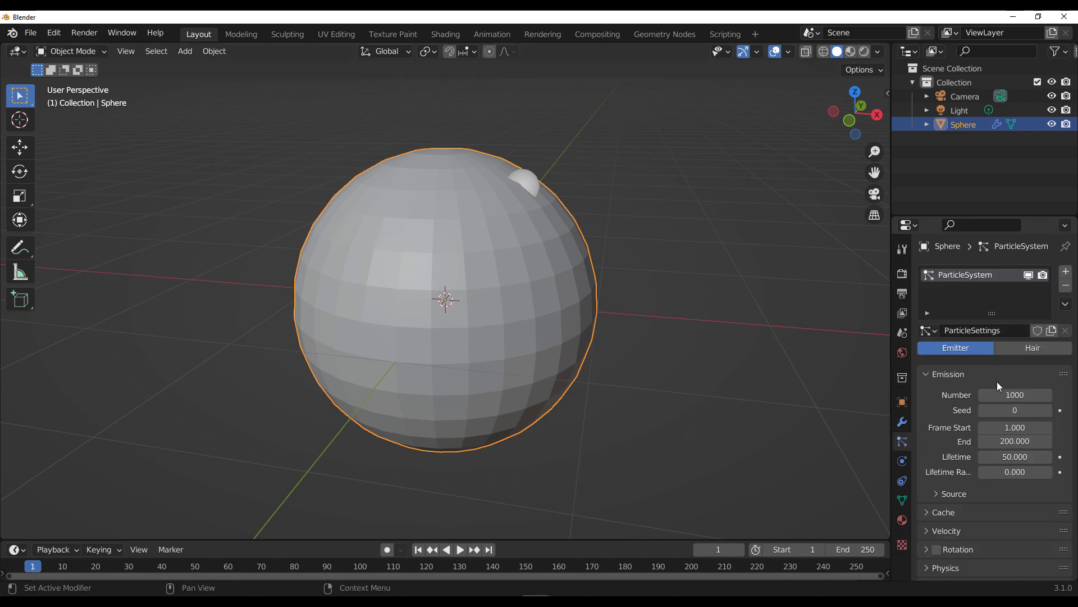
{"action": "left_click", "coordinate": [1028, 347]}
{"action": "scroll", "coordinate": [449, 285], "scroll_direction": "down", "scroll_amount": 2}
{"action": "scroll", "coordinate": [455, 291], "scroll_direction": "down", "scroll_amount": 10}
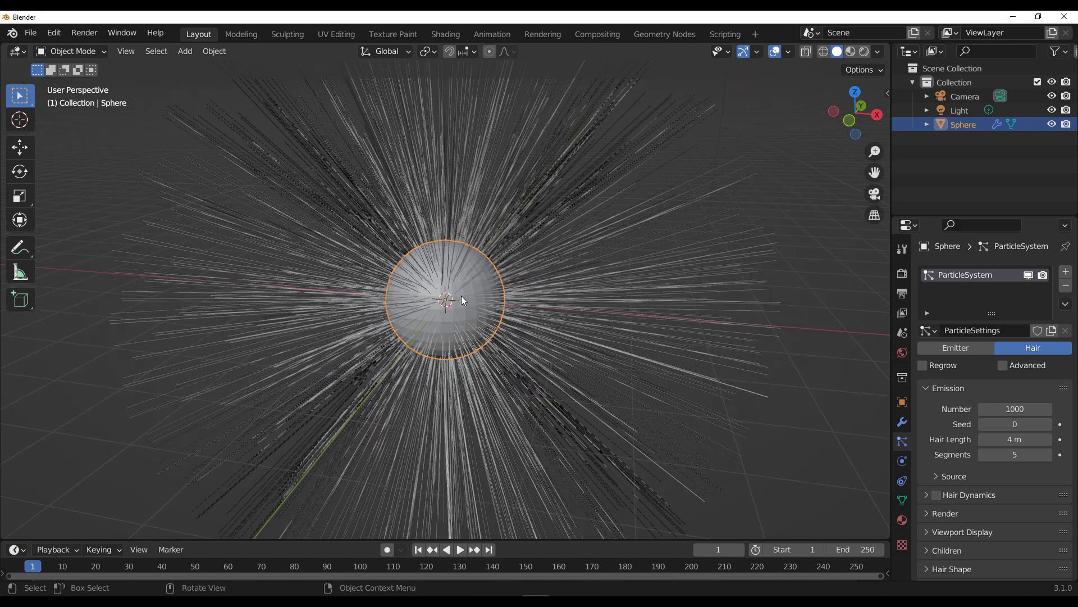
{"action": "scroll", "coordinate": [463, 295], "scroll_direction": "up", "scroll_amount": 8}
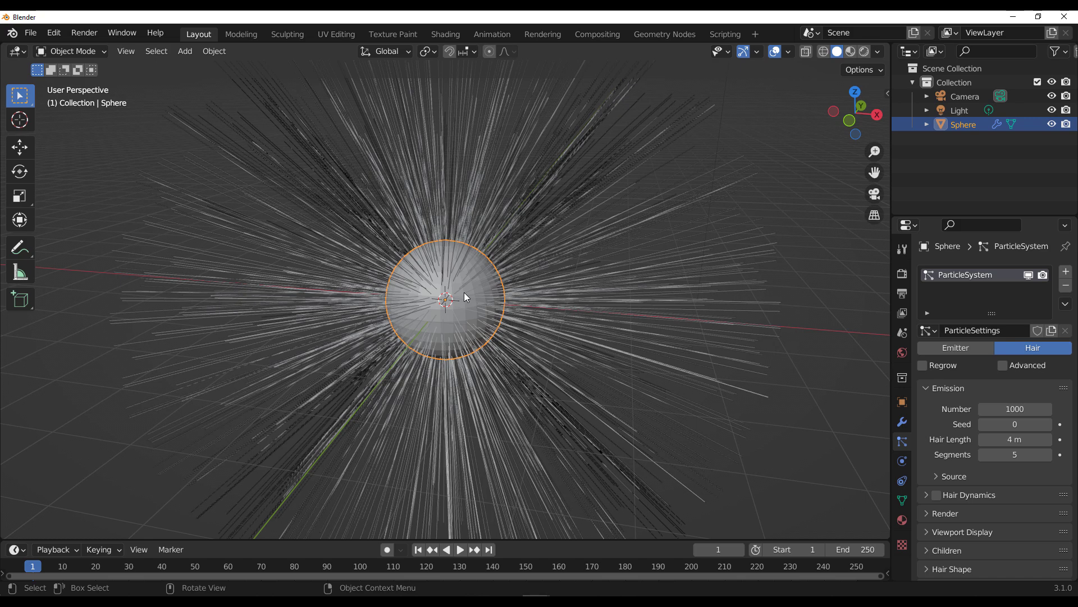
Step: Turn on Hair Dynamics to inspect its settings, and turn it off again
{"action": "left_click", "coordinate": [936, 497]}
{"action": "left_click", "coordinate": [926, 496]}
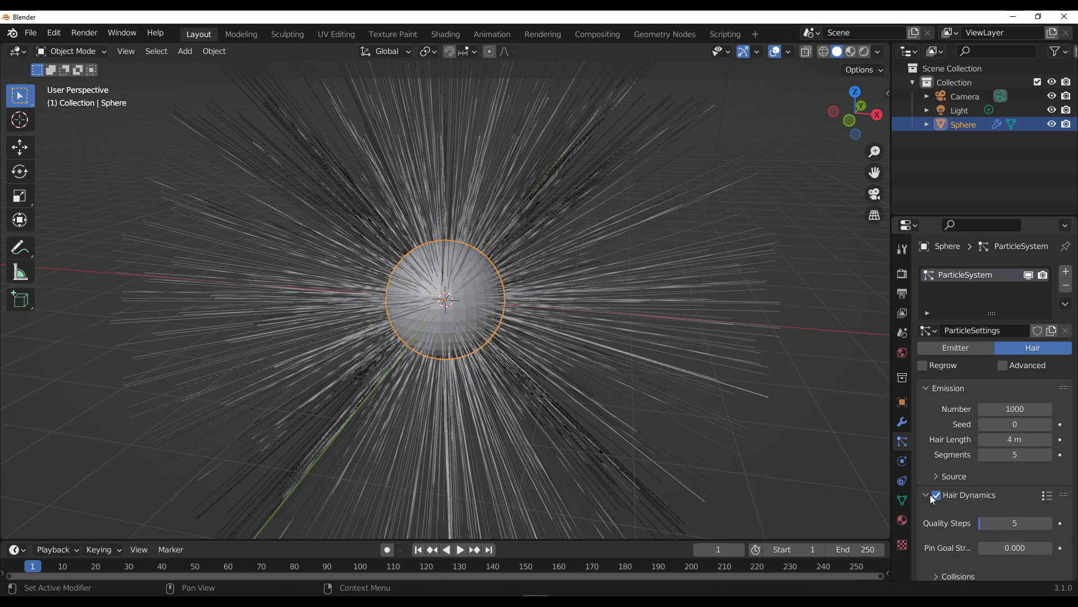
{"action": "left_click", "coordinate": [938, 497]}
{"action": "left_click", "coordinate": [927, 495]}
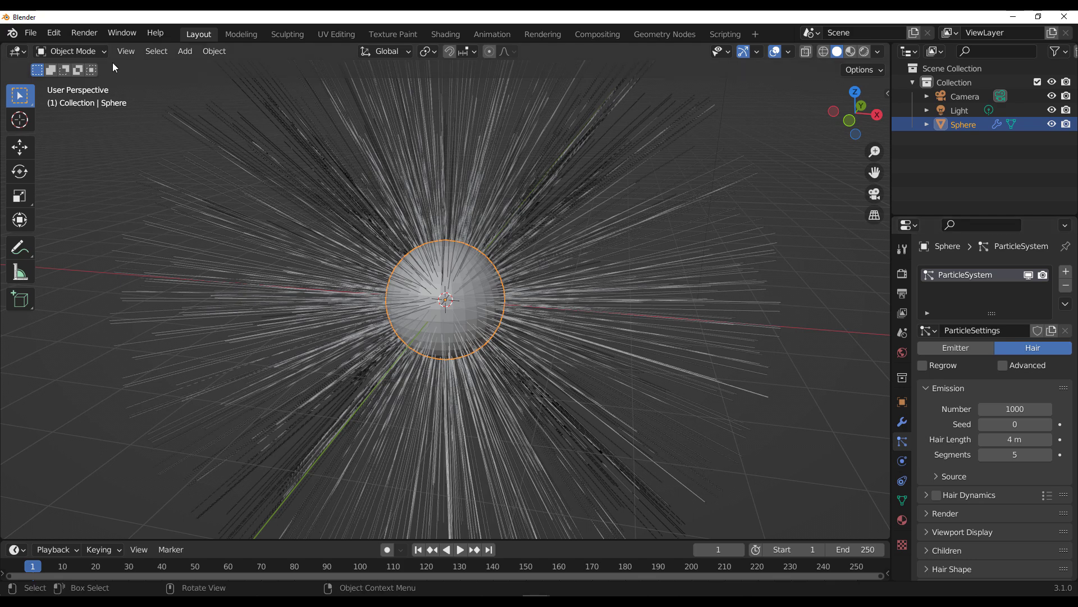
Step: Comb the sphere's hair downward in Particle Edit mode with a 199 px brush radius, and return to Object Mode
{"action": "left_click", "coordinate": [88, 53]}
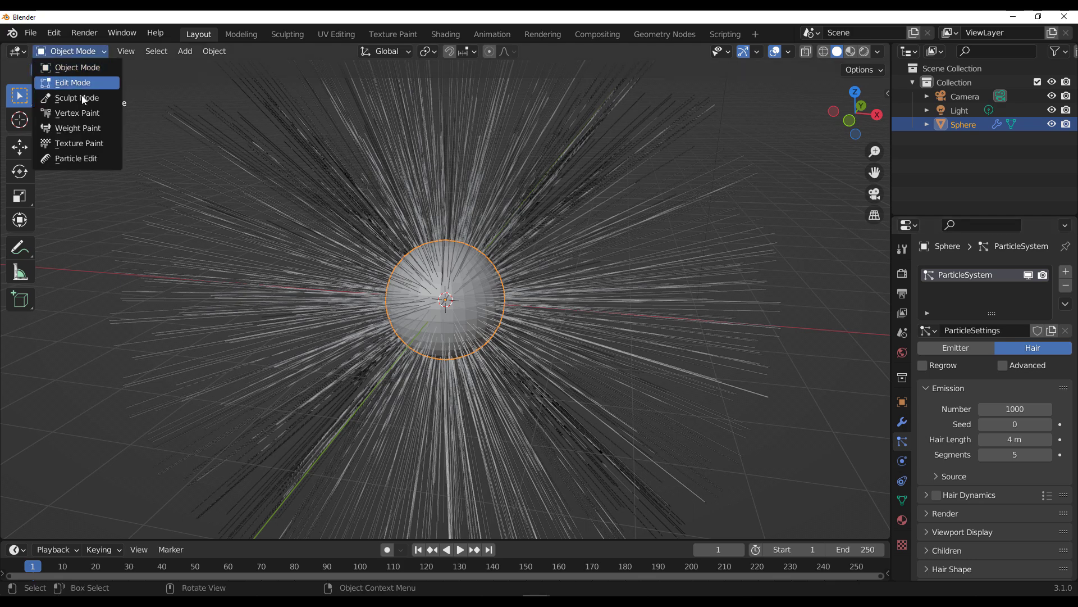
{"action": "left_click", "coordinate": [86, 159]}
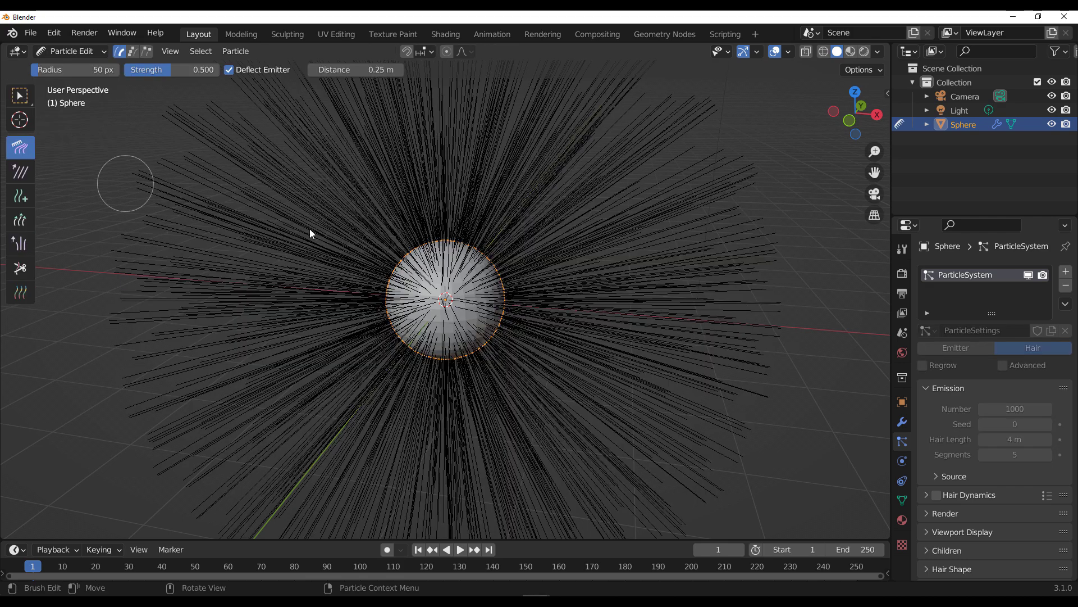
{"action": "key", "text": "f"}
{"action": "left_click", "coordinate": [504, 288]}
{"action": "mouse_move", "coordinate": [539, 214]}
{"action": "left_mouse_down"}
{"action": "mouse_move", "coordinate": [577, 299]}
{"action": "mouse_move", "coordinate": [548, 277]}
{"action": "mouse_move", "coordinate": [319, 274]}
{"action": "mouse_move", "coordinate": [316, 331]}
{"action": "mouse_move", "coordinate": [368, 260]}
{"action": "mouse_move", "coordinate": [518, 221]}
{"action": "mouse_move", "coordinate": [561, 368]}
{"action": "mouse_move", "coordinate": [788, 449]}
{"action": "left_mouse_up"}
{"action": "middle_click_drag", "start_coordinate": [424, 382], "coordinate": [572, 279]}
{"action": "middle_click_drag", "start_coordinate": [510, 226], "coordinate": [344, 349]}
{"action": "left_click_drag", "start_coordinate": [557, 323], "coordinate": [514, 311]}
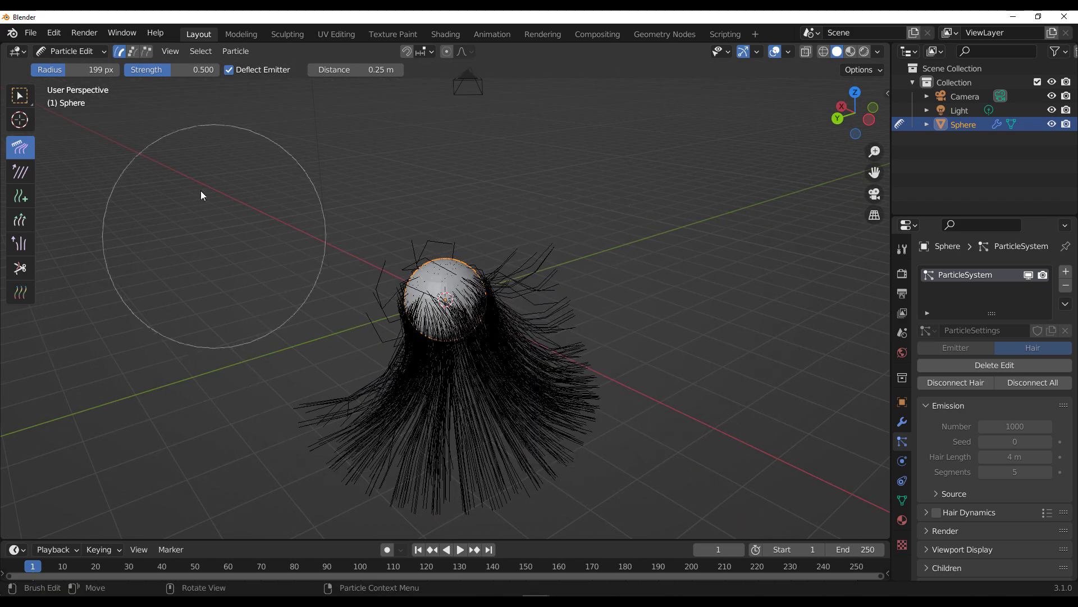
{"action": "left_click", "coordinate": [77, 52]}
{"action": "left_click", "coordinate": [73, 67]}
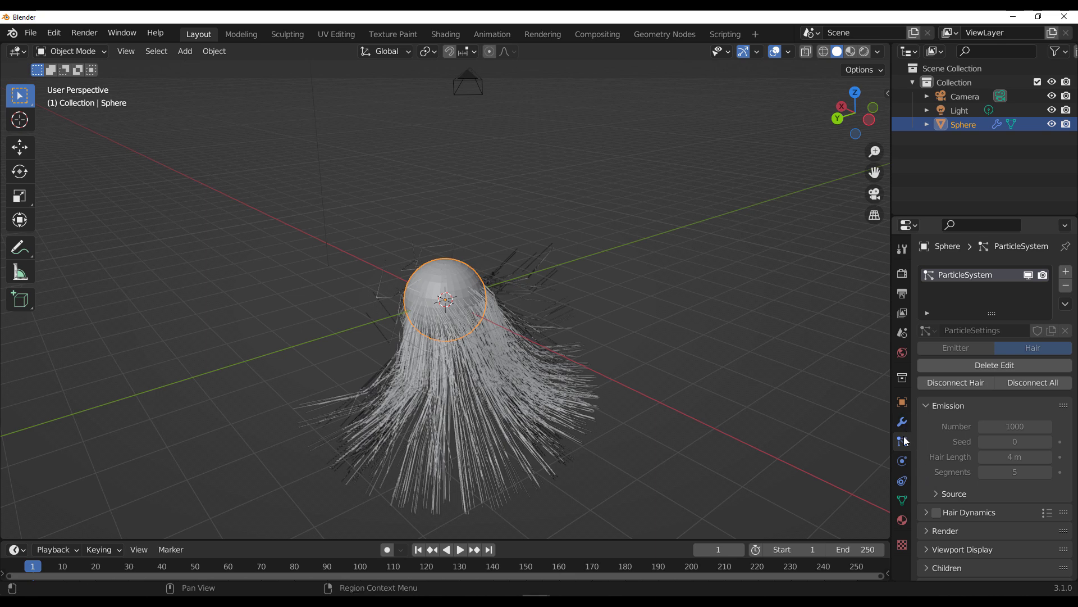
Step: Set the Children type of the sphere's hair particle system to Simple
{"action": "left_click", "coordinate": [483, 398]}
{"action": "left_click", "coordinate": [483, 397]}
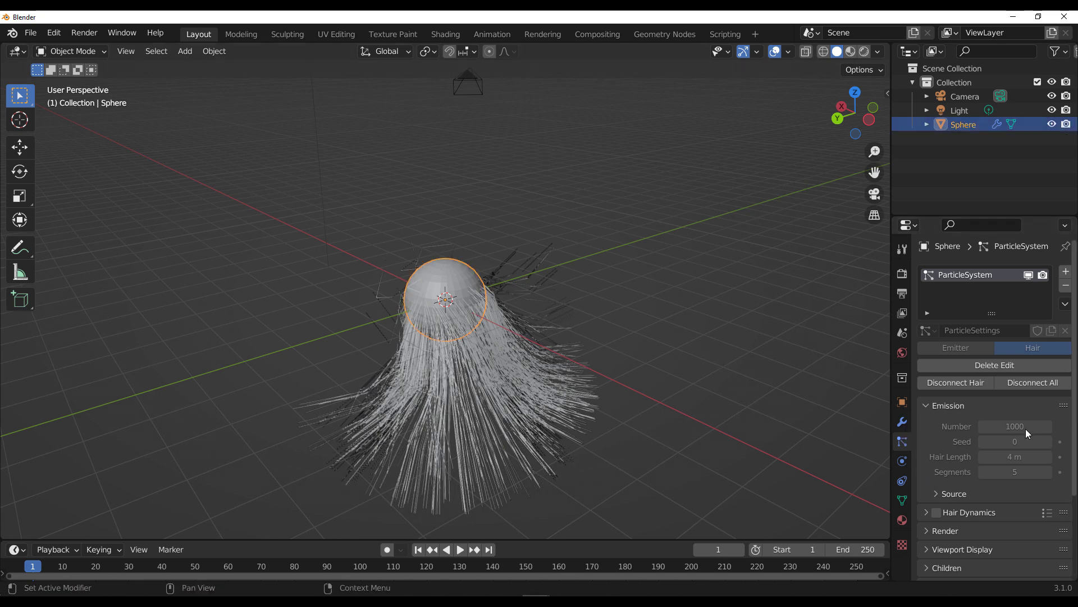
{"action": "scroll", "coordinate": [969, 449], "scroll_direction": "down", "scroll_amount": 5}
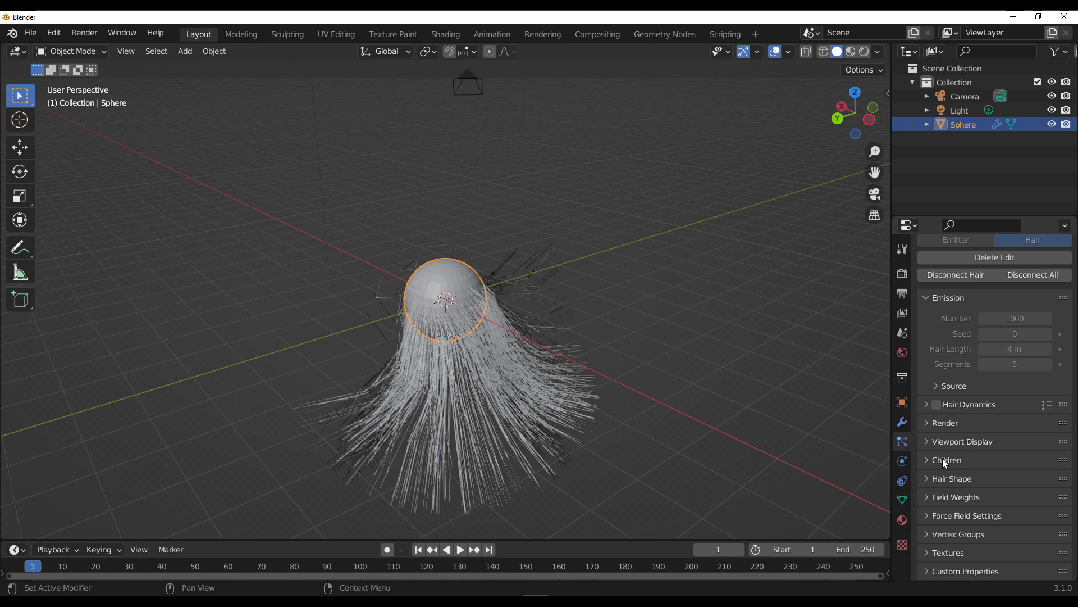
{"action": "left_click", "coordinate": [943, 459]}
{"action": "left_click", "coordinate": [991, 481]}
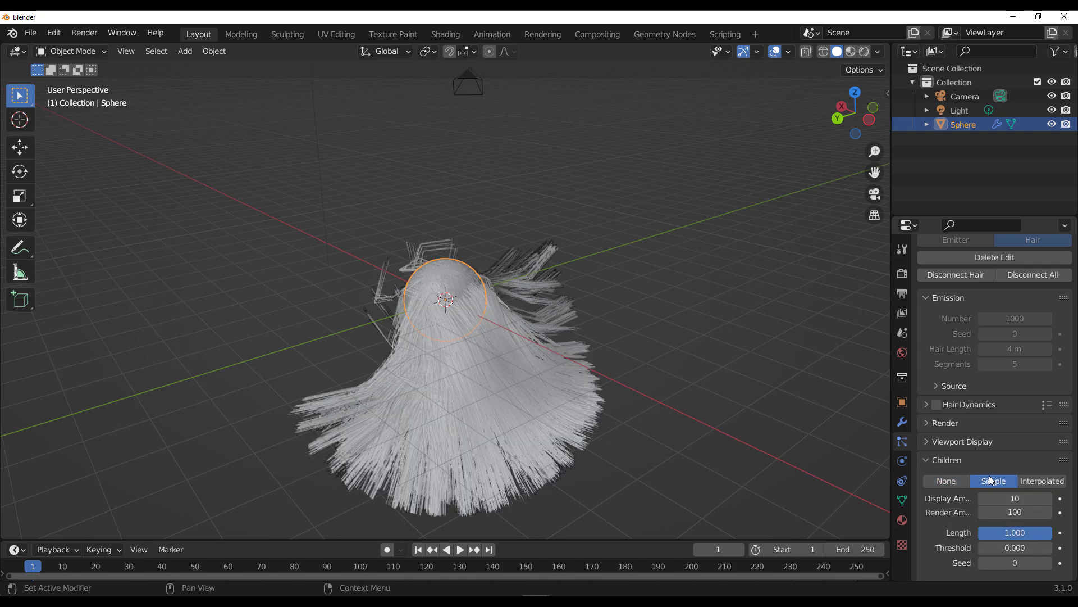
{"action": "middle_click_drag", "start_coordinate": [530, 365], "coordinate": [453, 355]}
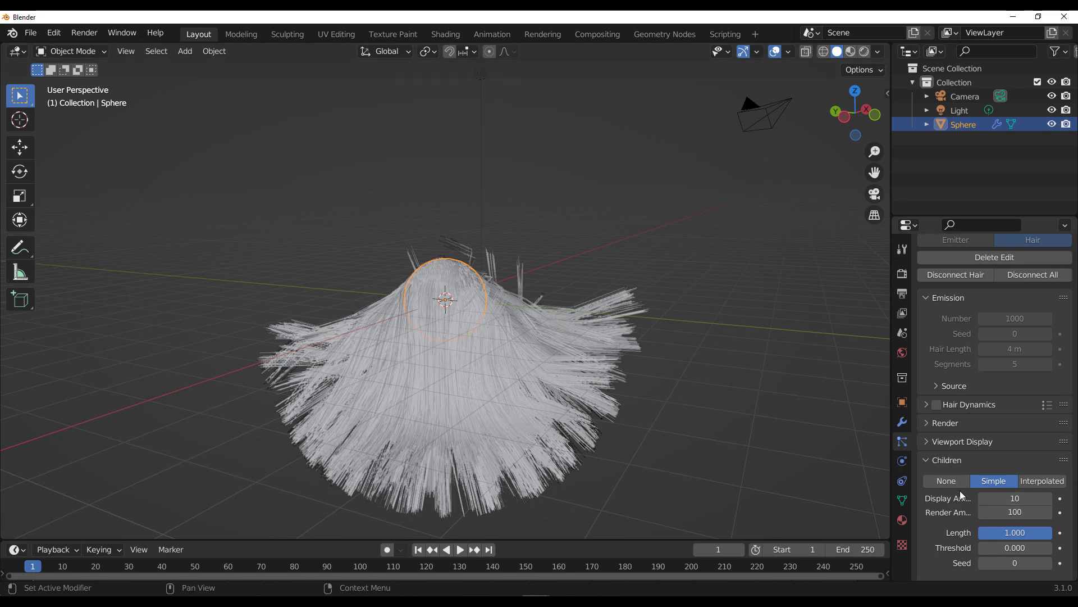
Step: Set the display amount of the hair's child particles to 3
{"action": "left_click", "coordinate": [1025, 498]}
{"action": "type", "text": "0"}
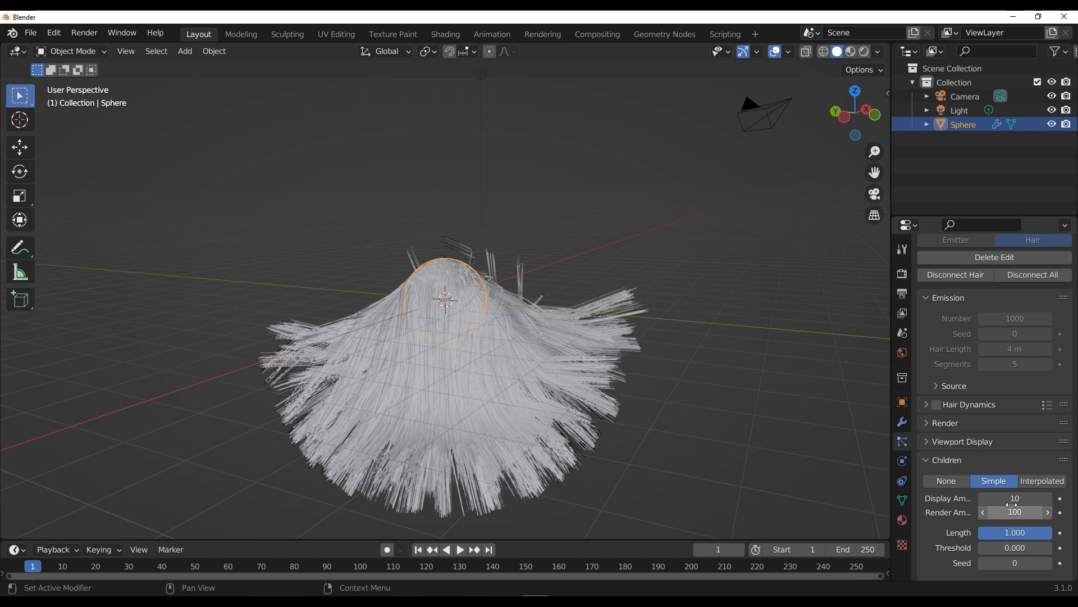
{"action": "key", "text": "Return"}
{"action": "left_click_drag", "start_coordinate": [1009, 498], "coordinate": [1021, 498]}
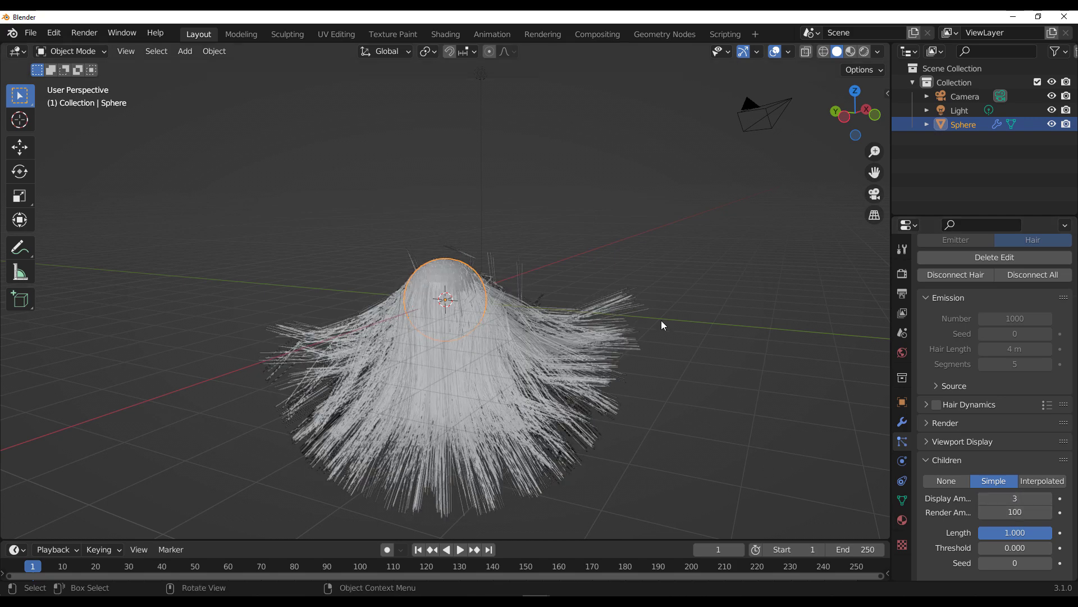
Step: Switch the render engine to Cycles and show the viewport in rendered shading
{"action": "left_click", "coordinate": [902, 274]}
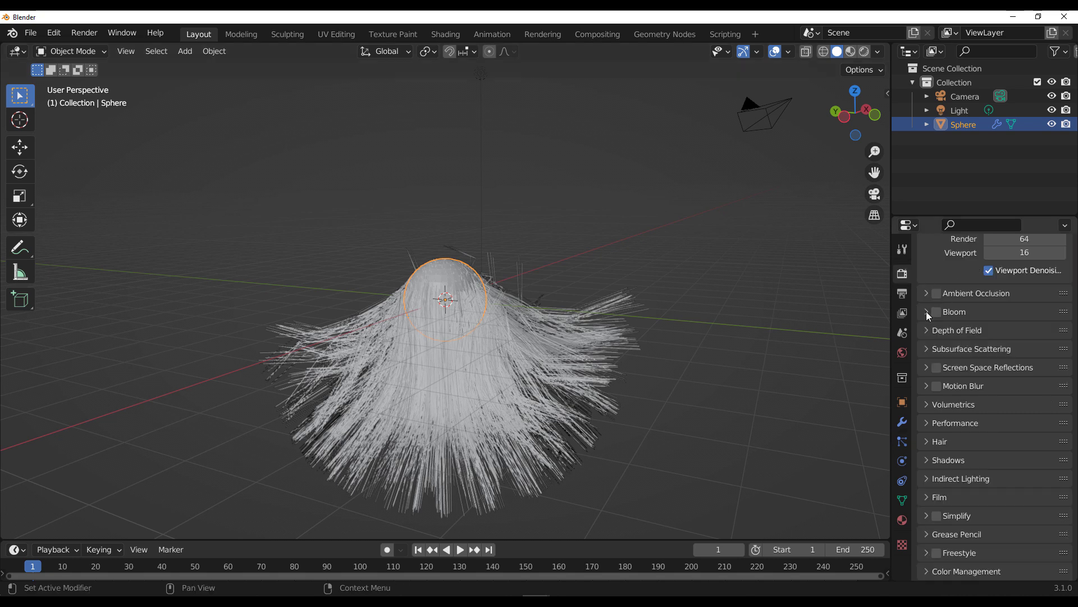
{"action": "scroll", "coordinate": [943, 311], "scroll_direction": "up", "scroll_amount": 3}
{"action": "left_click", "coordinate": [1036, 272]}
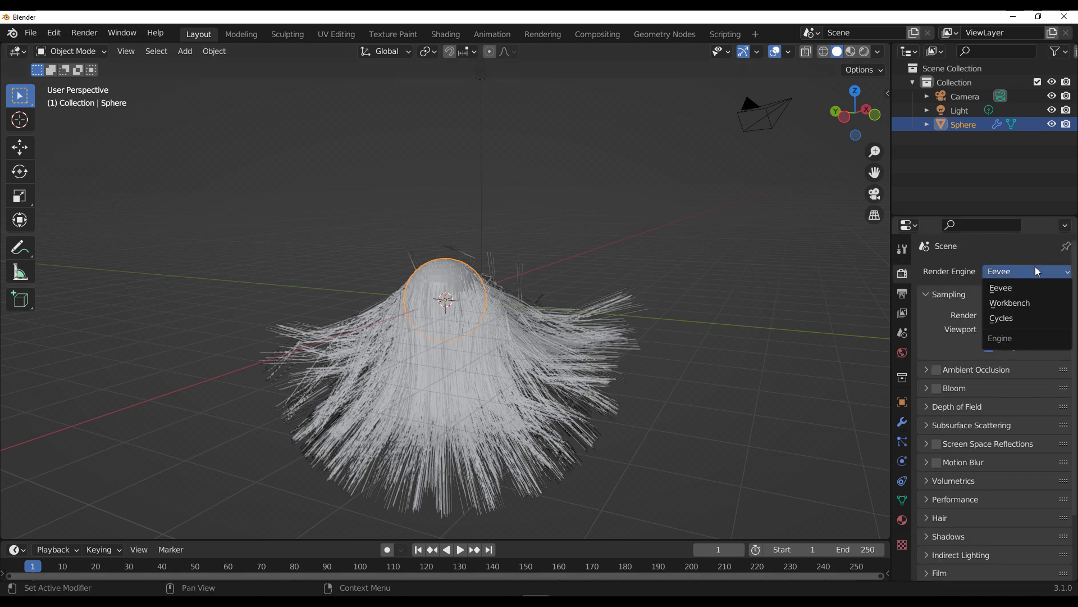
{"action": "left_click", "coordinate": [1024, 317]}
{"action": "left_click", "coordinate": [865, 51]}
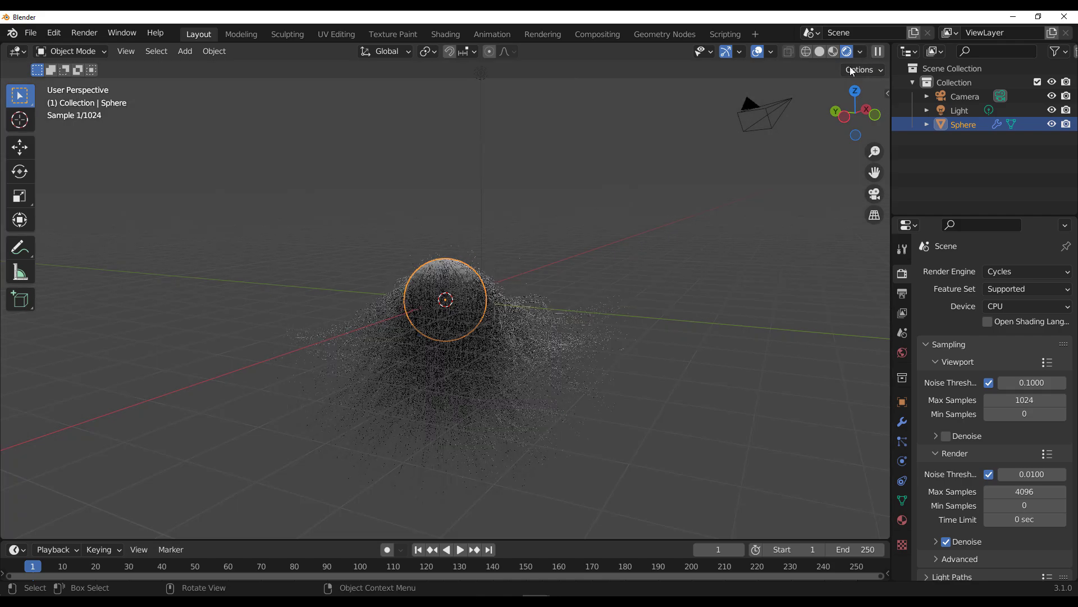
Step: Deselect the sphere and examine its Cycles-rendered hair up close
{"action": "scroll", "coordinate": [562, 338], "scroll_direction": "up", "scroll_amount": 4}
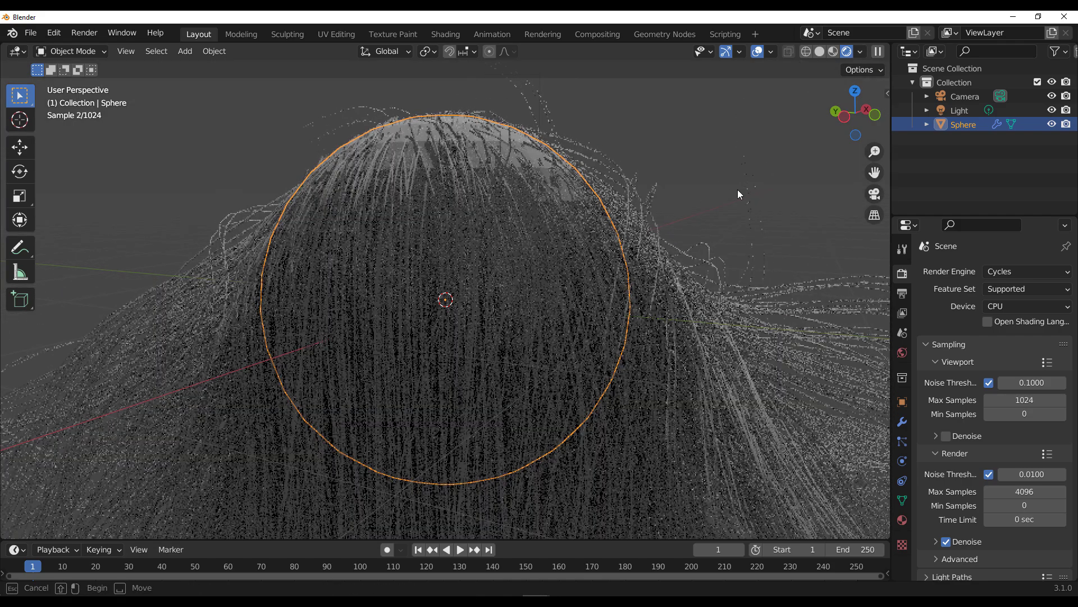
{"action": "scroll", "coordinate": [707, 287], "scroll_direction": "down", "scroll_amount": 5}
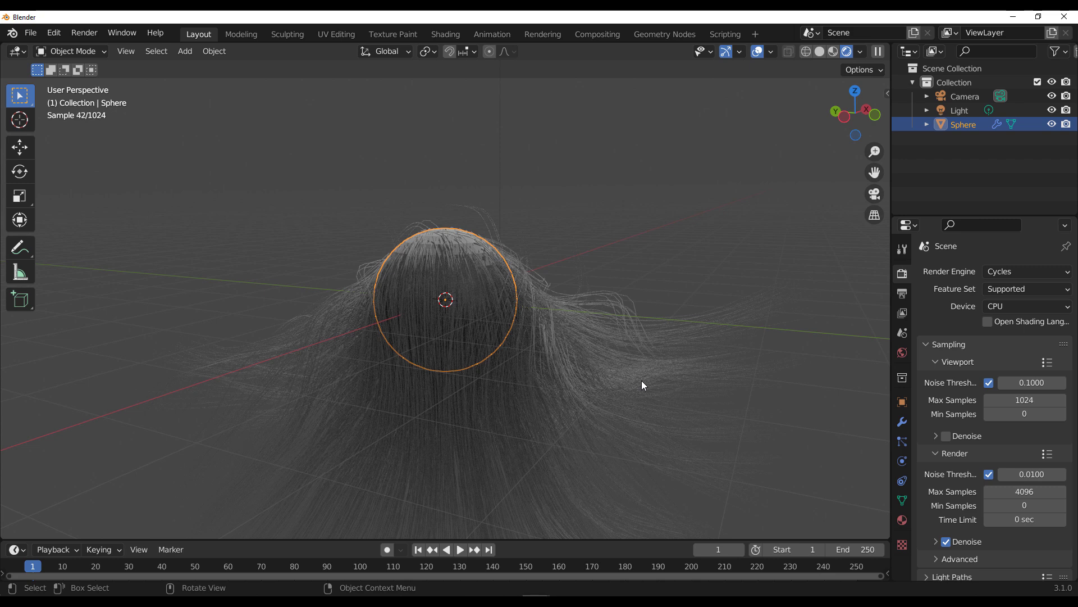
{"action": "left_click", "coordinate": [702, 246]}
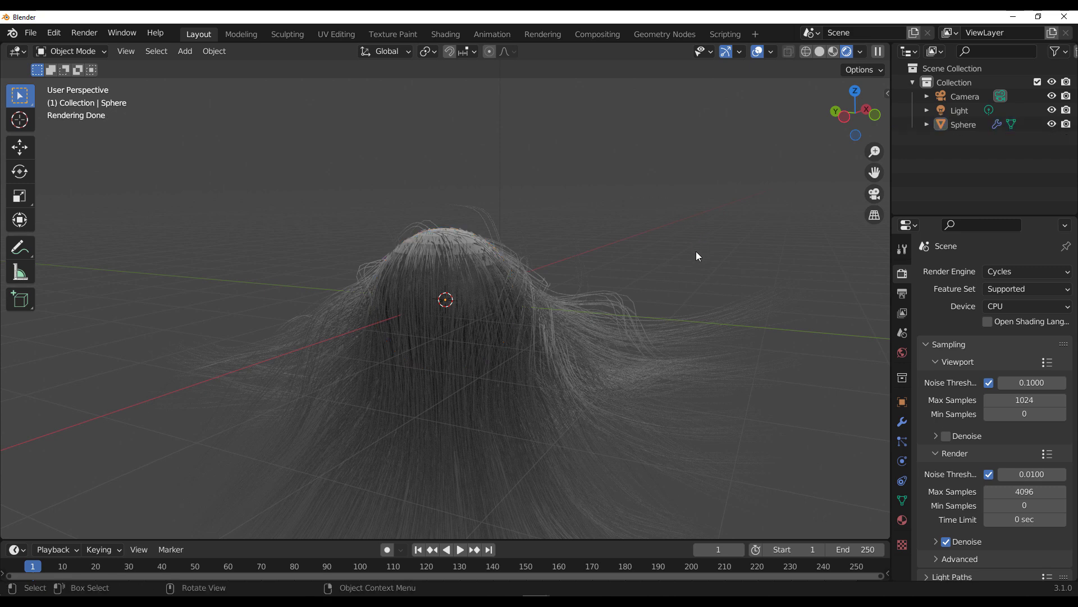
{"action": "left_click", "coordinate": [596, 366]}
{"action": "left_click_drag", "start_coordinate": [717, 276], "coordinate": [729, 326]}
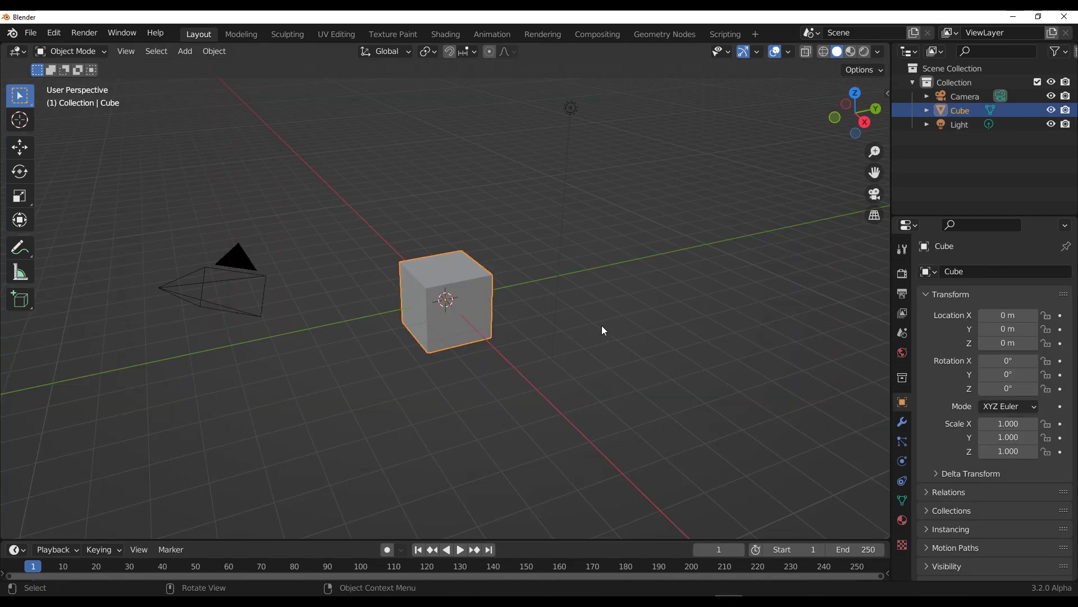
Step: In the Blender 3.2 Alpha scene, delete the default cube and add a Random hair curves object
{"action": "left_click", "coordinate": [471, 285]}
{"action": "key", "text": "Delete"}
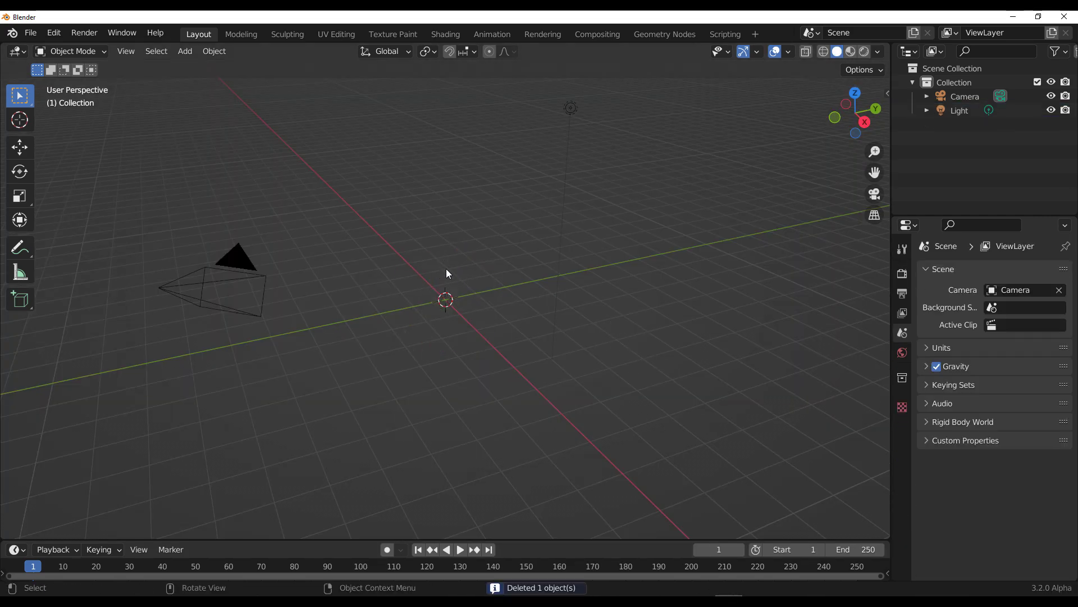
{"action": "key", "text": "shift+a"}
{"action": "mouse_move", "coordinate": [409, 298]}
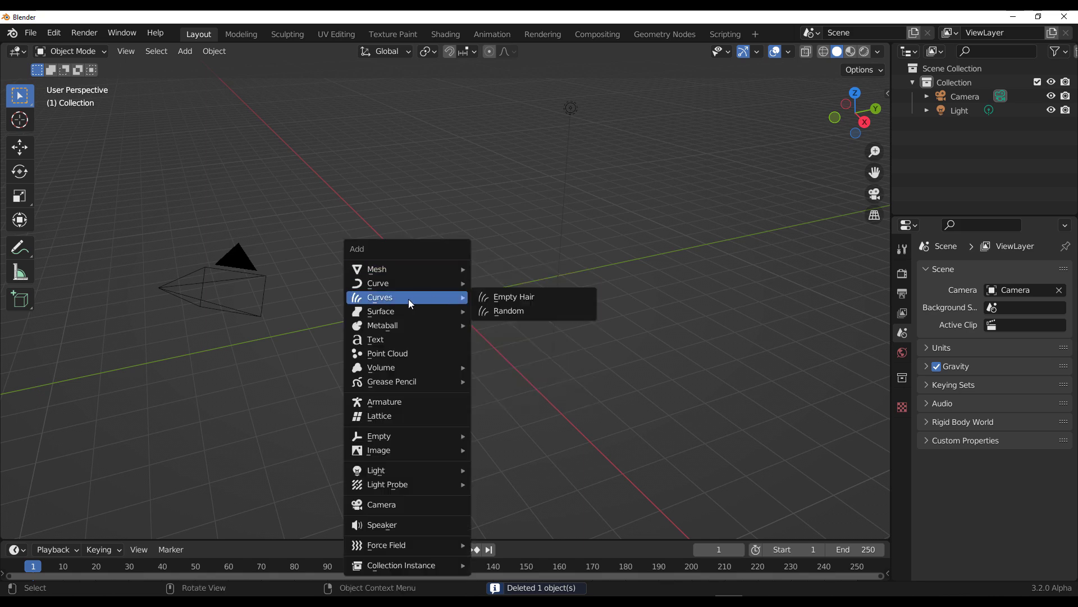
{"action": "left_click", "coordinate": [516, 312]}
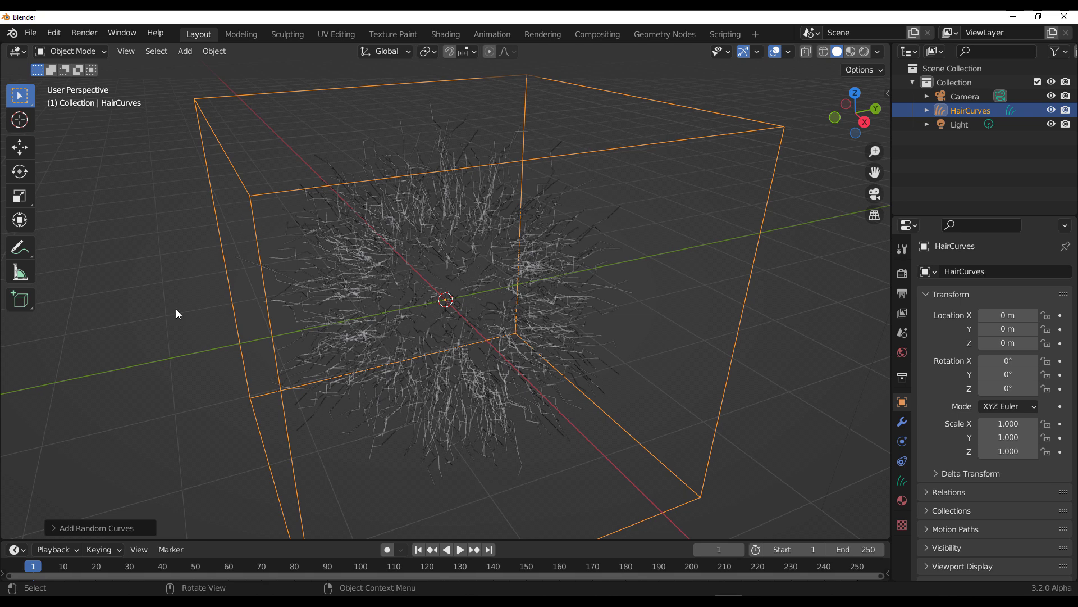
Step: Examine the creation options of the random curves and their radius and position data attributes
{"action": "left_click", "coordinate": [62, 525]}
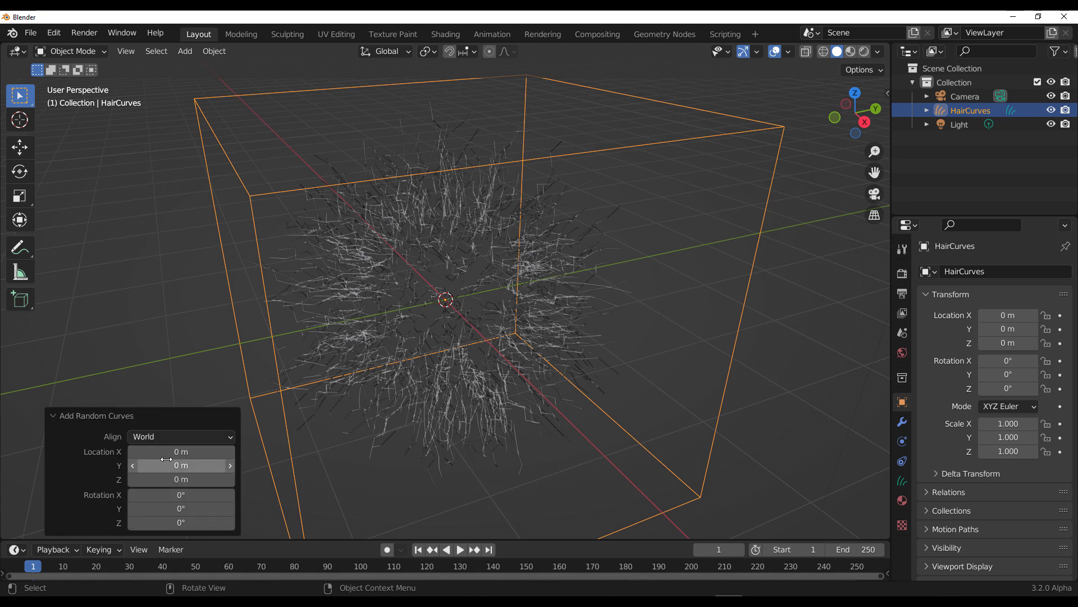
{"action": "left_click", "coordinate": [59, 416]}
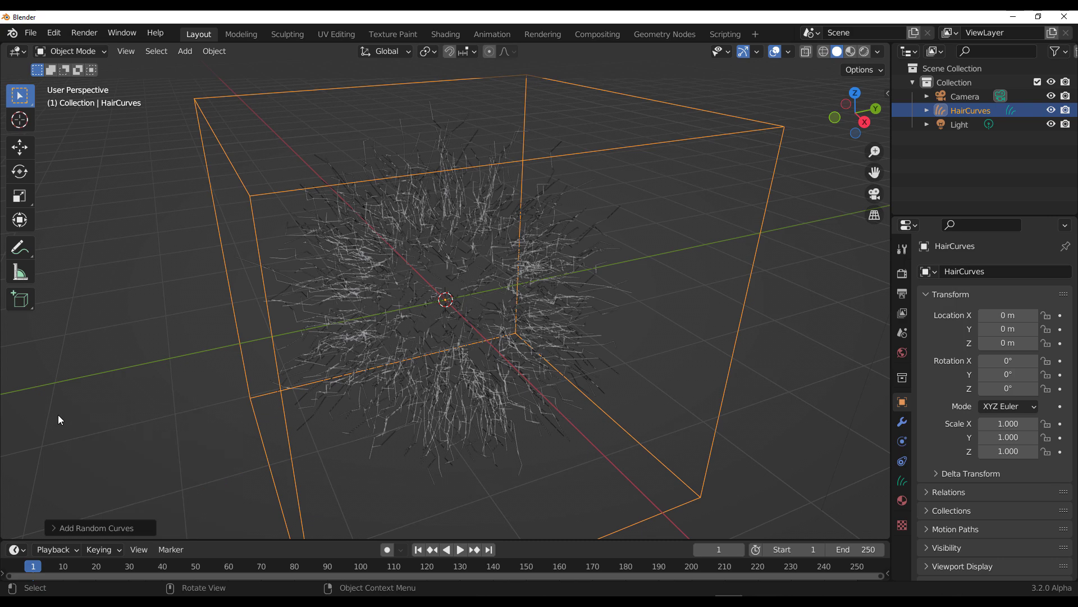
{"action": "scroll", "coordinate": [341, 302], "scroll_direction": "down", "scroll_amount": 5}
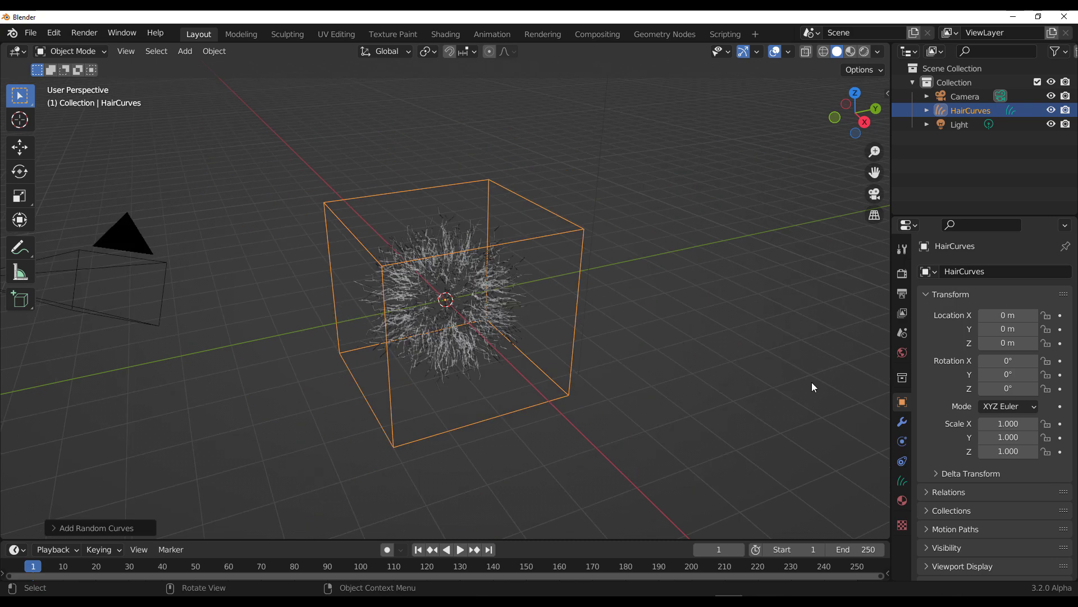
{"action": "left_click", "coordinate": [902, 481]}
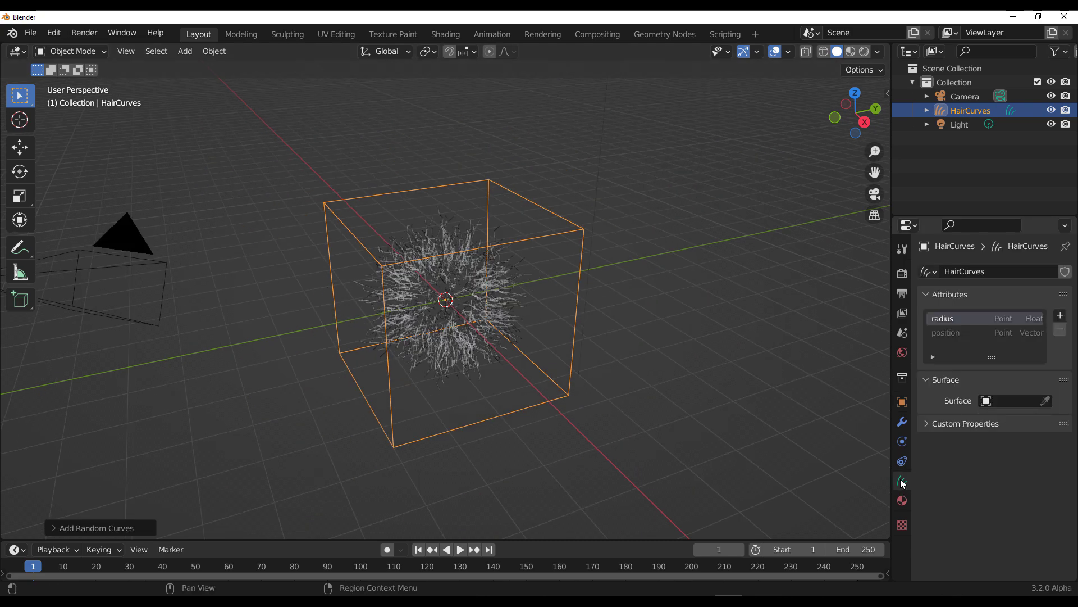
{"action": "left_click", "coordinate": [951, 332]}
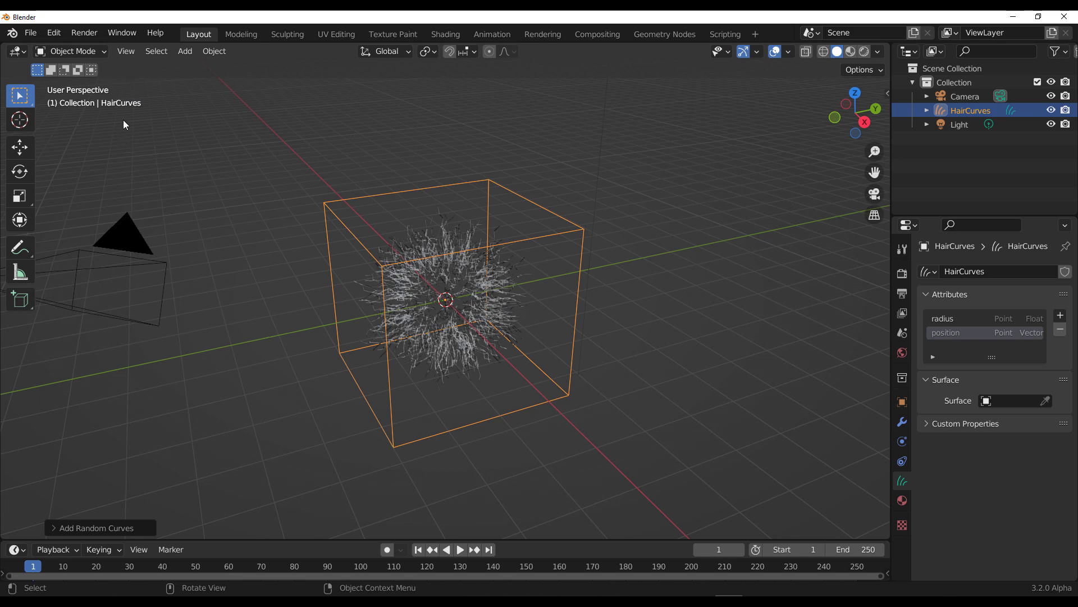
Step: Enter Sculpt Mode on the hair curves and set the Comb brush radius to 168 px
{"action": "left_click", "coordinate": [93, 53]}
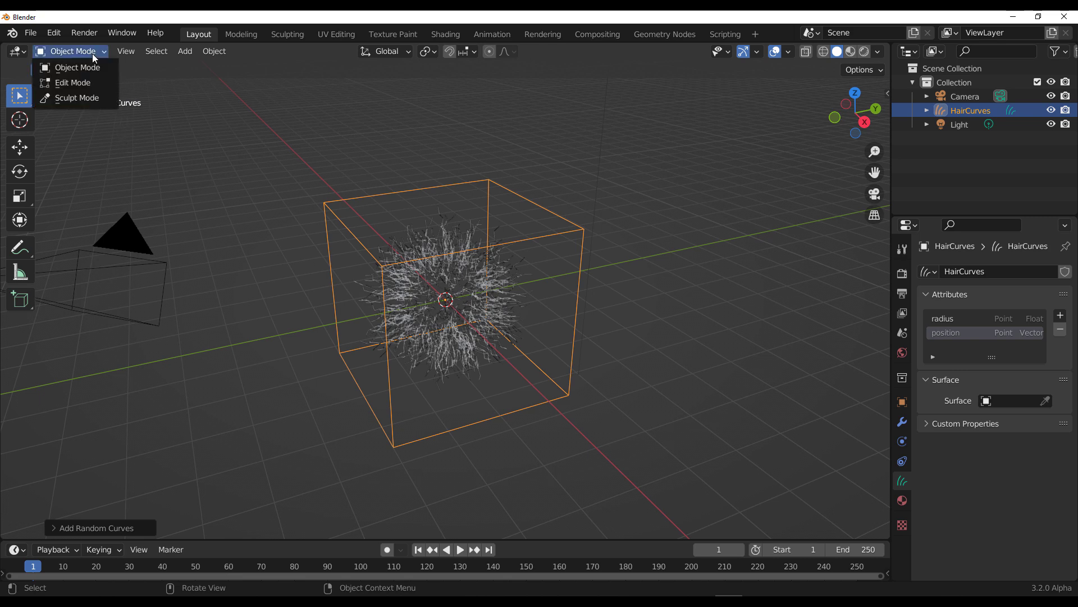
{"action": "left_click", "coordinate": [83, 99]}
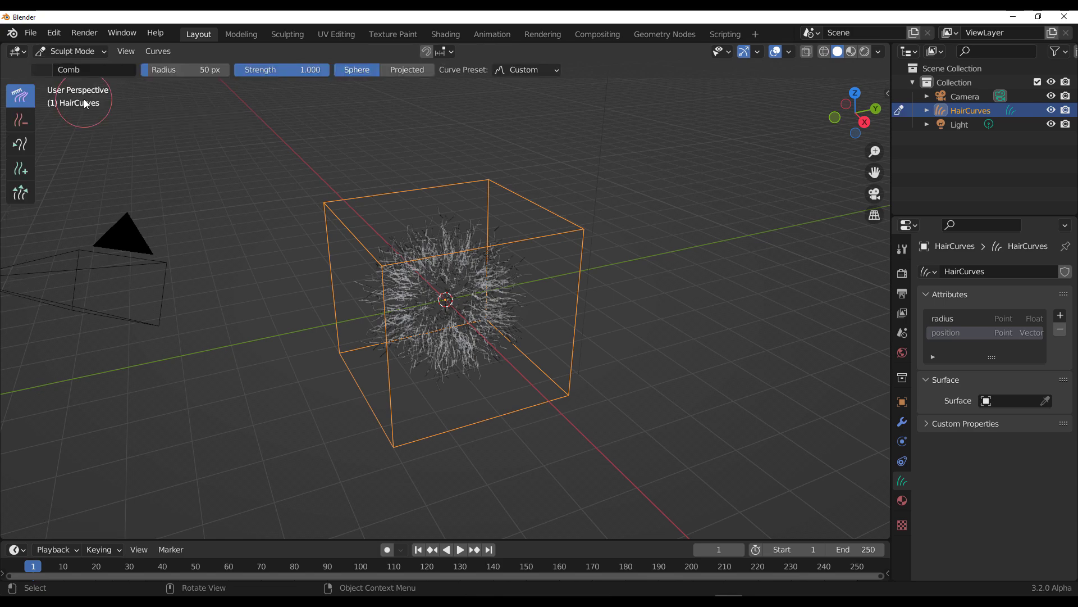
{"action": "key", "text": "f"}
{"action": "left_click", "coordinate": [472, 314]}
{"action": "scroll", "coordinate": [392, 349], "scroll_direction": "up", "scroll_amount": 4}
{"action": "scroll", "coordinate": [391, 348], "scroll_direction": "down", "scroll_amount": 2}
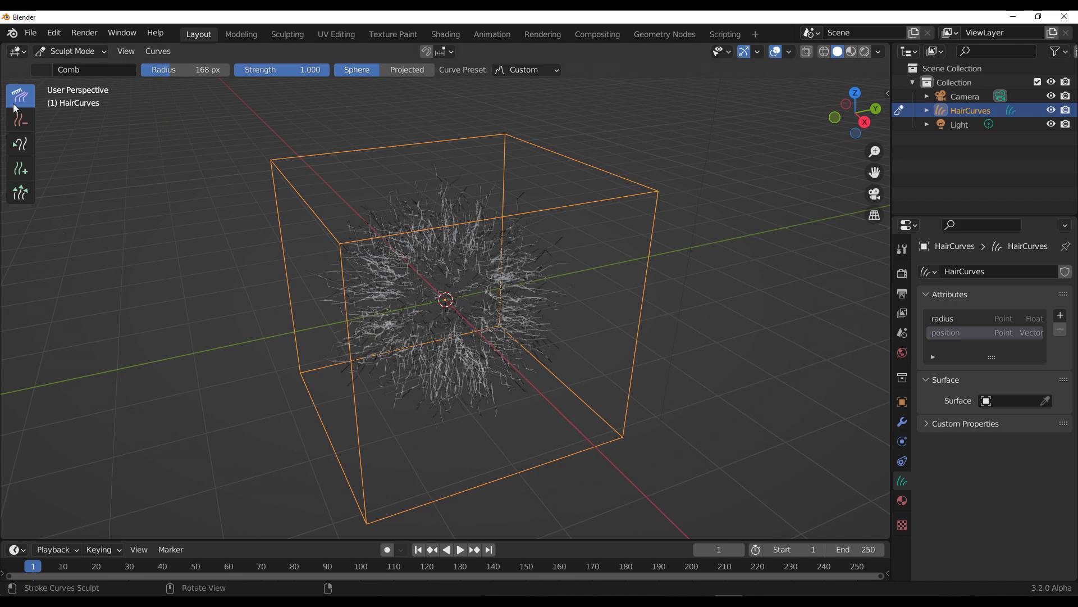
Step: Comb the ball of hair curves downward from several sides with the Comb brush
{"action": "mouse_move", "coordinate": [355, 219]}
{"action": "left_mouse_down"}
{"action": "mouse_move", "coordinate": [331, 352]}
{"action": "mouse_move", "coordinate": [423, 237]}
{"action": "mouse_move", "coordinate": [501, 198]}
{"action": "mouse_move", "coordinate": [463, 200]}
{"action": "mouse_move", "coordinate": [397, 281]}
{"action": "mouse_move", "coordinate": [434, 333]}
{"action": "mouse_move", "coordinate": [328, 344]}
{"action": "left_mouse_up"}
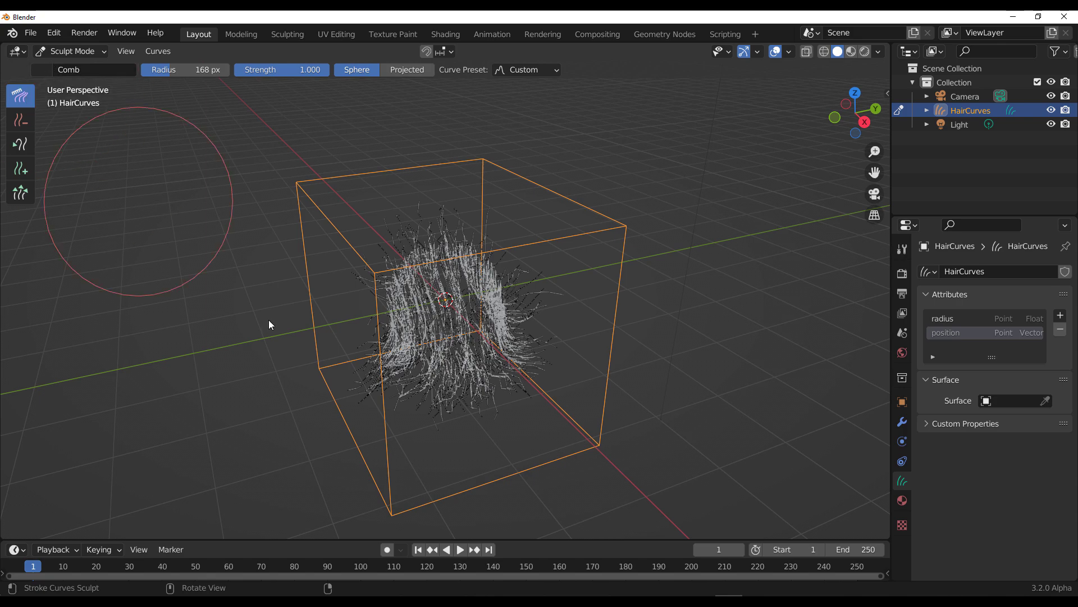
{"action": "middle_click_drag", "start_coordinate": [269, 319], "coordinate": [467, 329]}
{"action": "mouse_move", "coordinate": [469, 334]}
{"action": "left_mouse_down"}
{"action": "mouse_move", "coordinate": [390, 329]}
{"action": "mouse_move", "coordinate": [427, 315]}
{"action": "mouse_move", "coordinate": [525, 356]}
{"action": "mouse_move", "coordinate": [502, 337]}
{"action": "mouse_move", "coordinate": [467, 331]}
{"action": "left_mouse_up"}
{"action": "middle_click_drag", "start_coordinate": [467, 331], "coordinate": [558, 323]}
{"action": "mouse_move", "coordinate": [547, 328]}
{"action": "left_mouse_down"}
{"action": "mouse_move", "coordinate": [510, 339]}
{"action": "mouse_move", "coordinate": [385, 302]}
{"action": "mouse_move", "coordinate": [411, 383]}
{"action": "left_mouse_up"}
{"action": "middle_click_drag", "start_coordinate": [413, 388], "coordinate": [494, 285]}
{"action": "mouse_move", "coordinate": [493, 284]}
{"action": "left_mouse_down"}
{"action": "mouse_move", "coordinate": [523, 298]}
{"action": "mouse_move", "coordinate": [452, 354]}
{"action": "left_mouse_up"}
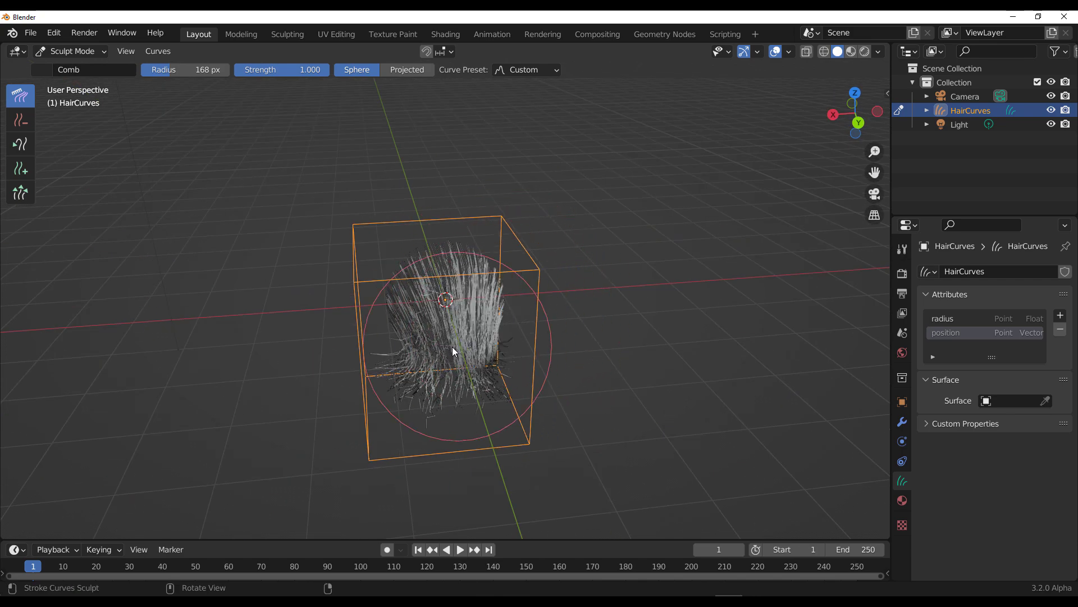
{"action": "middle_click_drag", "start_coordinate": [452, 354], "coordinate": [544, 308]}
{"action": "left_click_drag", "start_coordinate": [544, 308], "coordinate": [396, 353]}
{"action": "mouse_move", "coordinate": [396, 353]}
{"action": "middle_mouse_down"}
{"action": "mouse_move", "coordinate": [595, 361]}
{"action": "mouse_move", "coordinate": [455, 340]}
{"action": "middle_mouse_up"}
{"action": "mouse_move", "coordinate": [455, 343]}
{"action": "left_mouse_down"}
{"action": "mouse_move", "coordinate": [414, 352]}
{"action": "mouse_move", "coordinate": [428, 353]}
{"action": "left_mouse_up"}
{"action": "mouse_move", "coordinate": [428, 354]}
{"action": "middle_mouse_down"}
{"action": "mouse_move", "coordinate": [464, 389]}
{"action": "mouse_move", "coordinate": [426, 349]}
{"action": "middle_mouse_up"}
Step: Pull the lower hair ends down into a long, narrow tail with the Snake Hook brush, working from several sides
{"action": "left_click", "coordinate": [20, 144]}
{"action": "mouse_move", "coordinate": [505, 356]}
{"action": "left_mouse_down"}
{"action": "mouse_move", "coordinate": [491, 387]}
{"action": "mouse_move", "coordinate": [434, 353]}
{"action": "mouse_move", "coordinate": [484, 460]}
{"action": "mouse_move", "coordinate": [406, 375]}
{"action": "mouse_move", "coordinate": [457, 446]}
{"action": "mouse_move", "coordinate": [461, 484]}
{"action": "left_mouse_up"}
{"action": "scroll", "coordinate": [604, 364], "scroll_direction": "down", "scroll_amount": 4}
{"action": "middle_click_drag", "start_coordinate": [604, 364], "coordinate": [582, 366]}
{"action": "mouse_move", "coordinate": [466, 375]}
{"action": "left_mouse_down"}
{"action": "mouse_move", "coordinate": [440, 399]}
{"action": "mouse_move", "coordinate": [440, 456]}
{"action": "left_mouse_up"}
{"action": "middle_click_drag", "start_coordinate": [488, 371], "coordinate": [340, 356]}
{"action": "scroll", "coordinate": [423, 362], "scroll_direction": "up", "scroll_amount": 6}
{"action": "scroll", "coordinate": [422, 363], "scroll_direction": "down", "scroll_amount": 3}
{"action": "mouse_move", "coordinate": [490, 362]}
{"action": "left_mouse_down"}
{"action": "mouse_move", "coordinate": [487, 382]}
{"action": "mouse_move", "coordinate": [520, 323]}
{"action": "left_mouse_up"}
{"action": "middle_click_drag", "start_coordinate": [521, 323], "coordinate": [427, 336]}
{"action": "scroll", "coordinate": [467, 360], "scroll_direction": "up", "scroll_amount": 3}
{"action": "scroll", "coordinate": [468, 360], "scroll_direction": "down", "scroll_amount": 4}
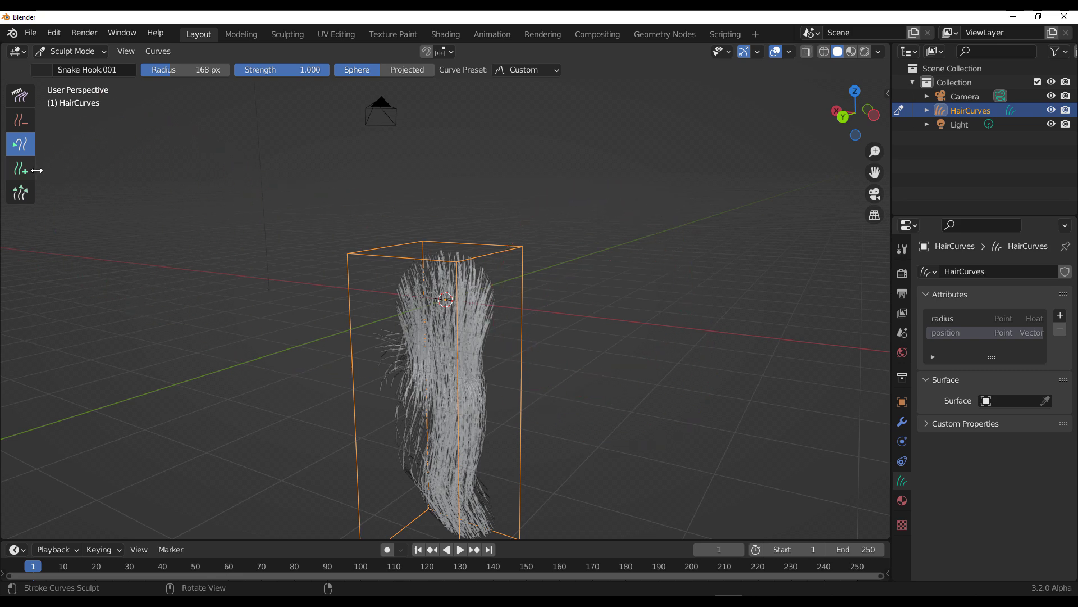
Step: Lengthen the hair strands with the Grow / Shrink brush at a 168 px radius, undoing the first stroke
{"action": "left_click", "coordinate": [20, 192]}
{"action": "scroll", "coordinate": [469, 422], "scroll_direction": "down", "scroll_amount": 5}
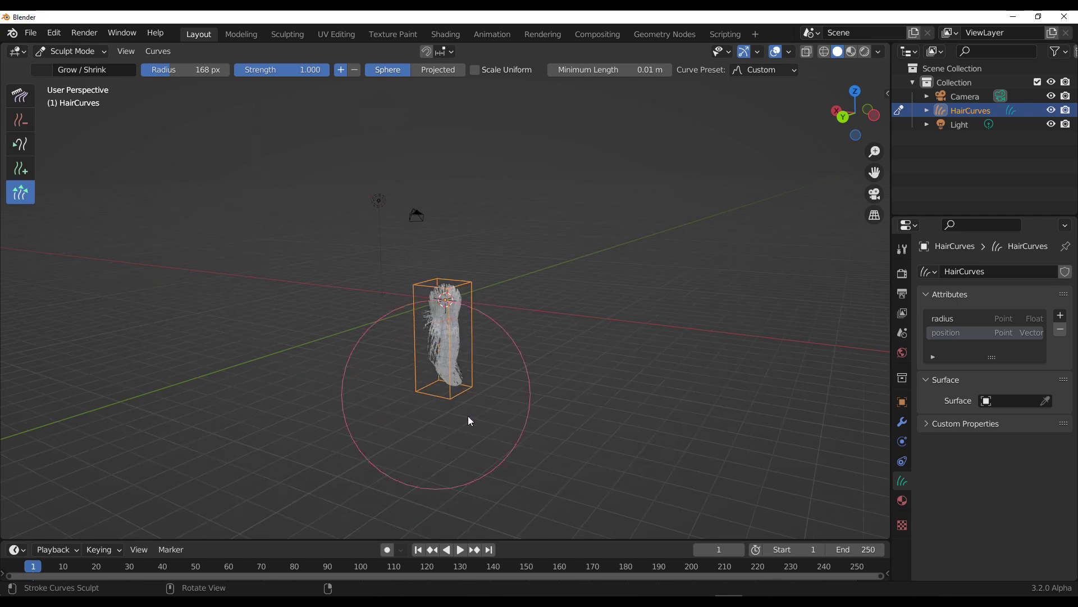
{"action": "scroll", "coordinate": [488, 415], "scroll_direction": "up", "scroll_amount": 8}
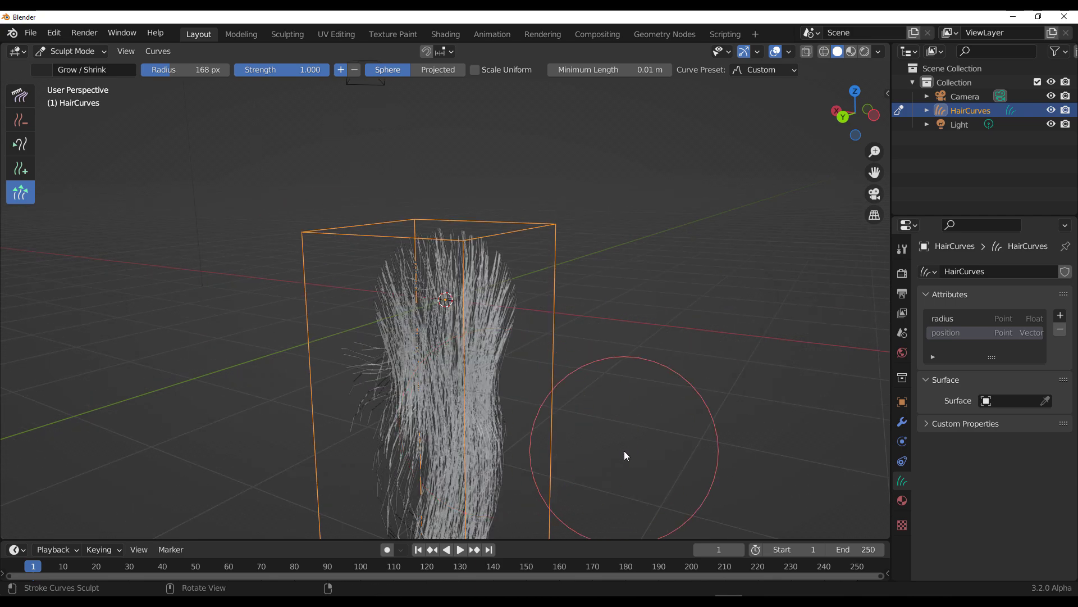
{"action": "mouse_move", "coordinate": [429, 480]}
{"action": "left_mouse_down"}
{"action": "mouse_move", "coordinate": [434, 403]}
{"action": "mouse_move", "coordinate": [457, 453]}
{"action": "mouse_move", "coordinate": [454, 366]}
{"action": "mouse_move", "coordinate": [430, 299]}
{"action": "mouse_move", "coordinate": [373, 230]}
{"action": "left_mouse_up"}
{"action": "key", "text": "ctrl+z"}
{"action": "mouse_move", "coordinate": [444, 316]}
{"action": "left_mouse_down"}
{"action": "mouse_move", "coordinate": [403, 229]}
{"action": "mouse_move", "coordinate": [429, 254]}
{"action": "mouse_move", "coordinate": [455, 312]}
{"action": "left_mouse_up"}
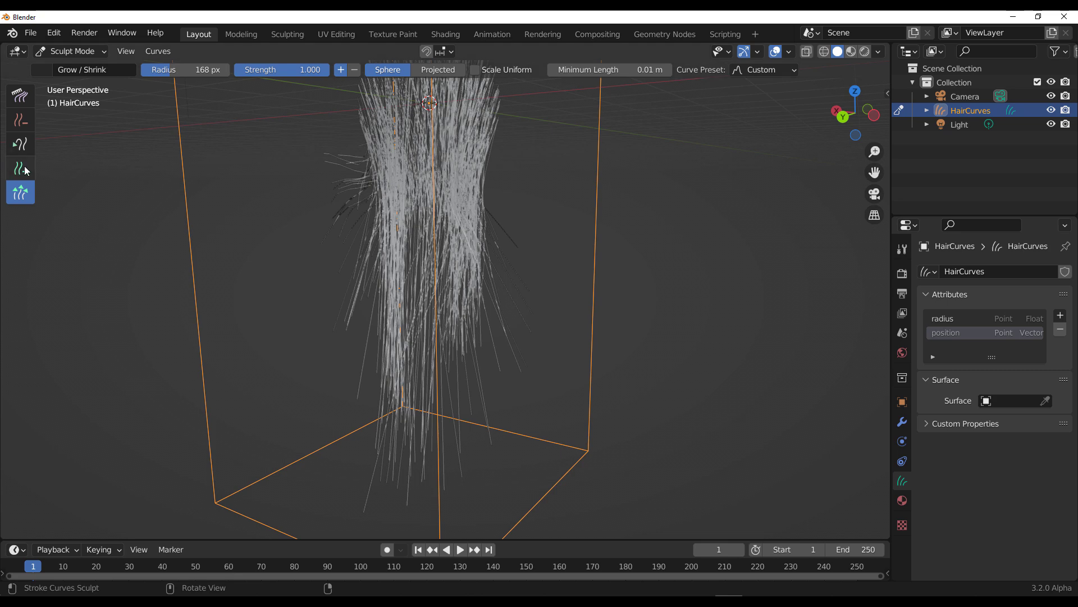
Step: Pull the stray side strands with Snake Hook and comb the lengthened hair together into a tapered tail
{"action": "left_click", "coordinate": [27, 148]}
{"action": "left_click_drag", "start_coordinate": [369, 214], "coordinate": [394, 249]}
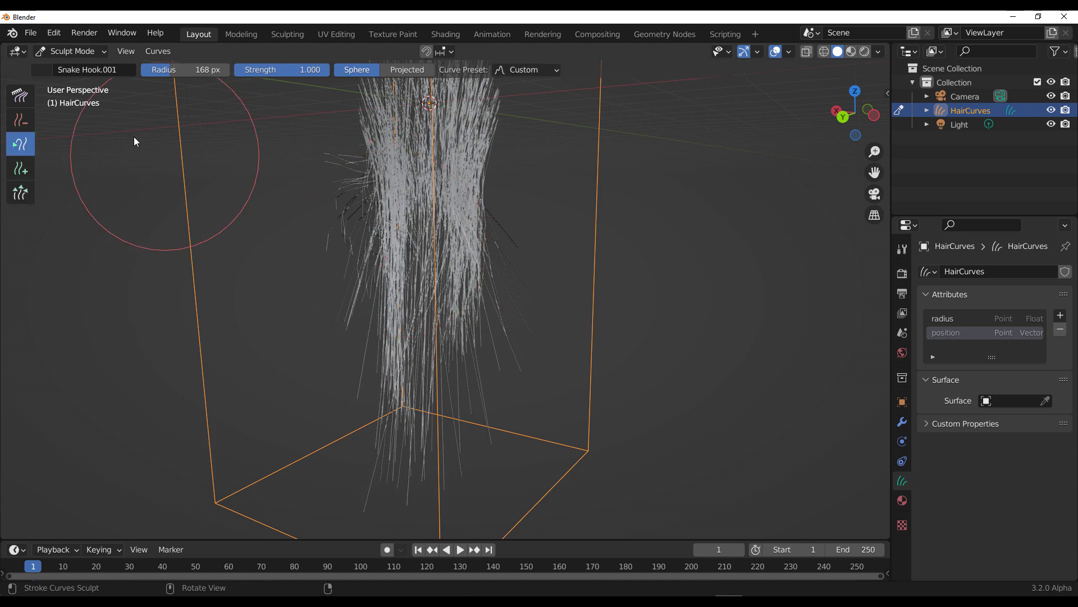
{"action": "left_click", "coordinate": [21, 95]}
{"action": "mouse_move", "coordinate": [332, 223]}
{"action": "left_mouse_down"}
{"action": "mouse_move", "coordinate": [316, 168]}
{"action": "mouse_move", "coordinate": [378, 206]}
{"action": "mouse_move", "coordinate": [456, 281]}
{"action": "mouse_move", "coordinate": [466, 397]}
{"action": "mouse_move", "coordinate": [412, 457]}
{"action": "mouse_move", "coordinate": [359, 353]}
{"action": "mouse_move", "coordinate": [475, 335]}
{"action": "mouse_move", "coordinate": [505, 300]}
{"action": "mouse_move", "coordinate": [485, 359]}
{"action": "left_mouse_up"}
{"action": "scroll", "coordinate": [537, 320], "scroll_direction": "down", "scroll_amount": 4}
{"action": "mouse_move", "coordinate": [537, 320]}
{"action": "middle_mouse_down"}
{"action": "mouse_move", "coordinate": [434, 333]}
{"action": "mouse_move", "coordinate": [513, 274]}
{"action": "mouse_move", "coordinate": [420, 301]}
{"action": "mouse_move", "coordinate": [392, 288]}
{"action": "middle_mouse_up"}
{"action": "left_click_drag", "start_coordinate": [392, 288], "coordinate": [599, 346]}
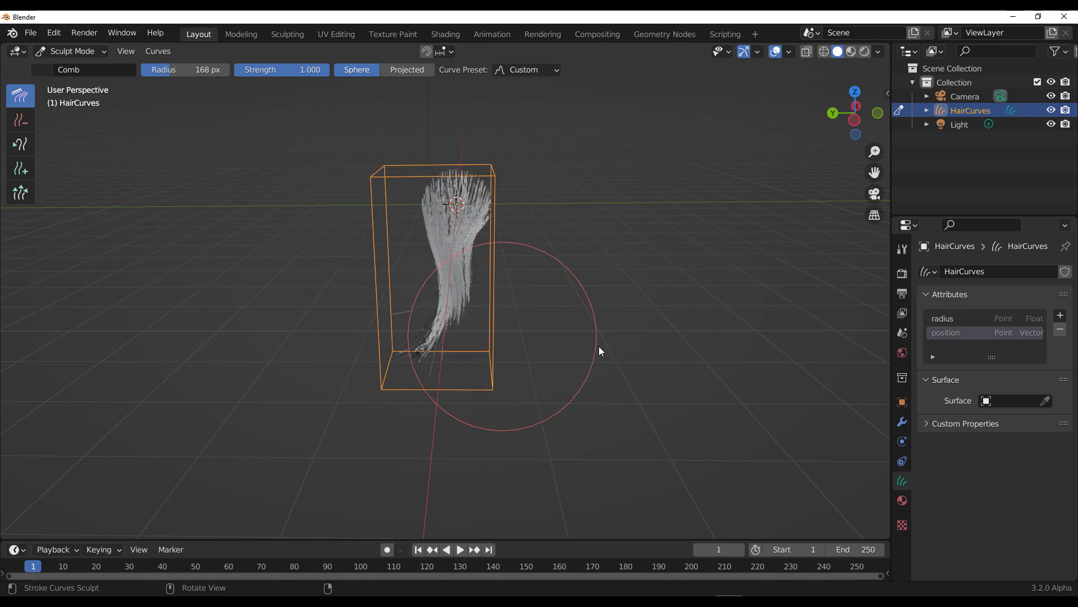
Step: Switch the viewport to Rendered shading and view the sculpted hair curves from another side
{"action": "left_click", "coordinate": [865, 51]}
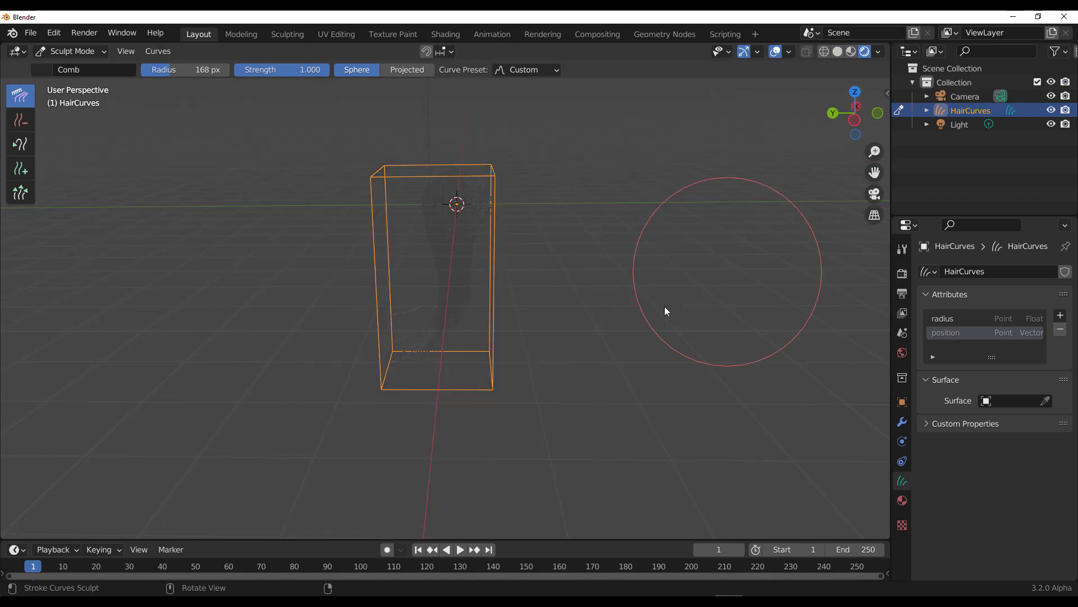
{"action": "scroll", "coordinate": [605, 366], "scroll_direction": "down", "scroll_amount": 5}
{"action": "middle_click_drag", "start_coordinate": [611, 335], "coordinate": [504, 326]}
{"action": "scroll", "coordinate": [504, 326], "scroll_direction": "up", "scroll_amount": 5}
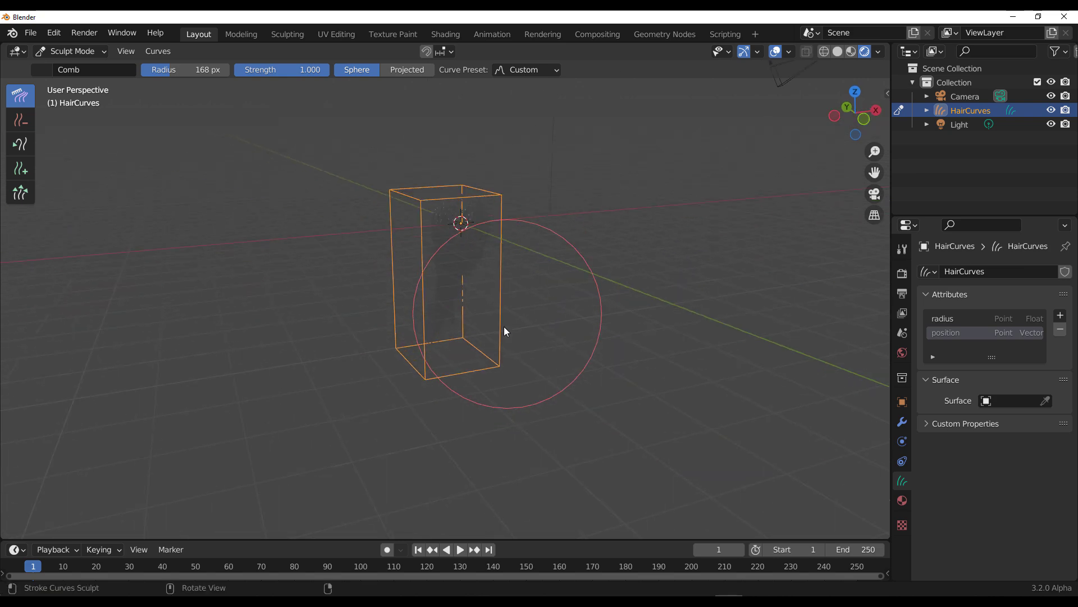
Step: Return to Object Mode and move the hair curves object straight up along the Z axis
{"action": "left_click", "coordinate": [74, 51]}
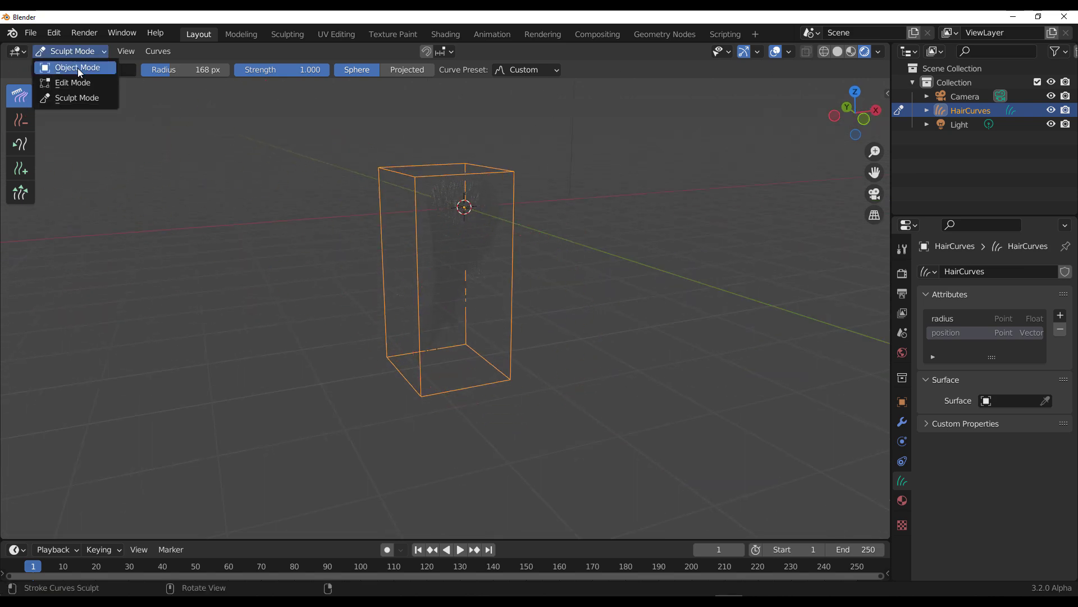
{"action": "left_click", "coordinate": [77, 68]}
{"action": "left_click", "coordinate": [589, 284]}
{"action": "scroll", "coordinate": [506, 293], "scroll_direction": "down", "scroll_amount": 1}
{"action": "left_click", "coordinate": [463, 274]}
{"action": "middle_click_drag", "start_coordinate": [532, 315], "coordinate": [503, 382], "text": "shift"}
{"action": "left_click", "coordinate": [21, 147]}
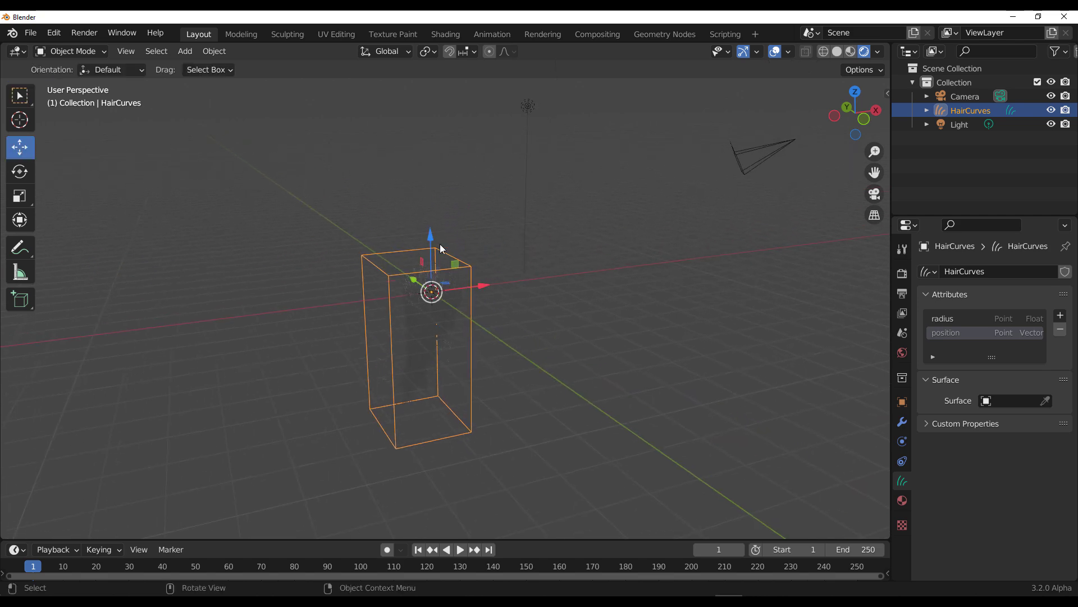
{"action": "left_click_drag", "start_coordinate": [434, 248], "coordinate": [414, 153]}
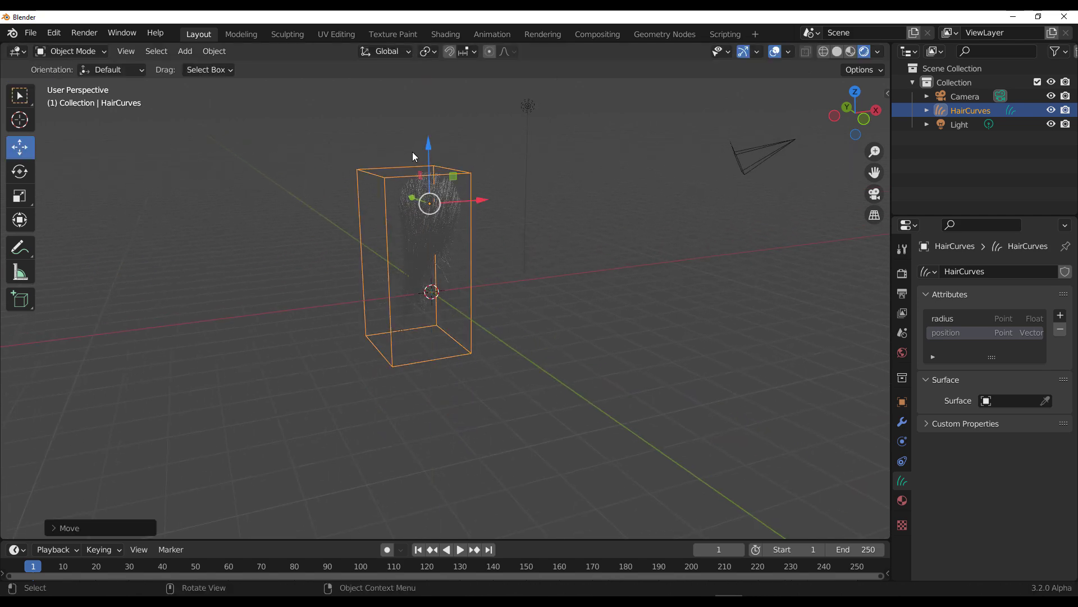
Step: Change the render engine to Cycles and preview the hair curves up close in the rendered viewport
{"action": "left_click", "coordinate": [518, 112]}
{"action": "middle_click_drag", "start_coordinate": [566, 166], "coordinate": [539, 193]}
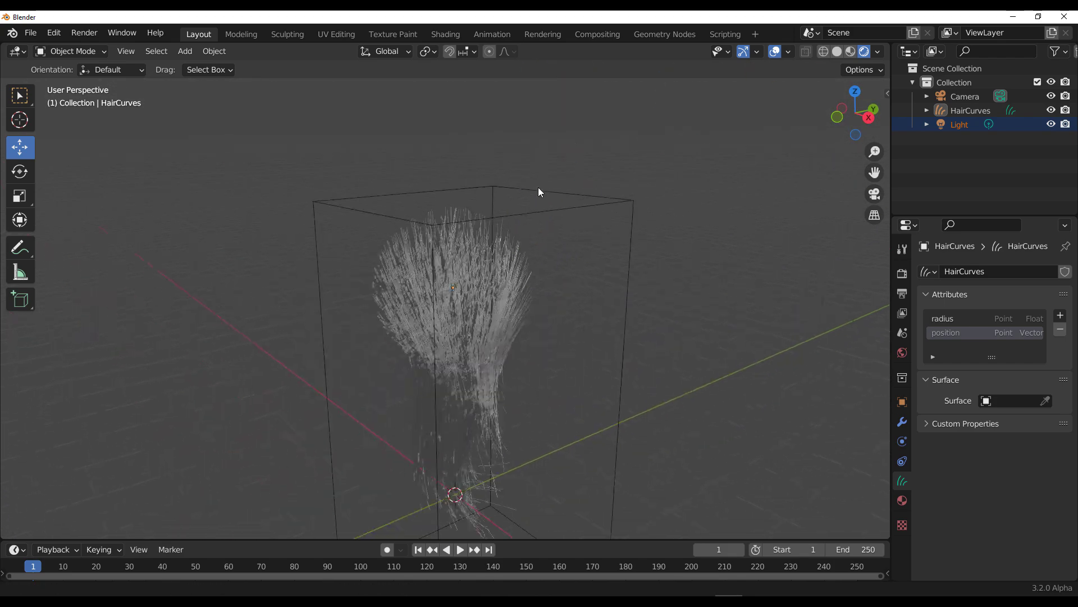
{"action": "scroll", "coordinate": [522, 353], "scroll_direction": "up", "scroll_amount": 6}
{"action": "scroll", "coordinate": [607, 270], "scroll_direction": "down", "scroll_amount": 8}
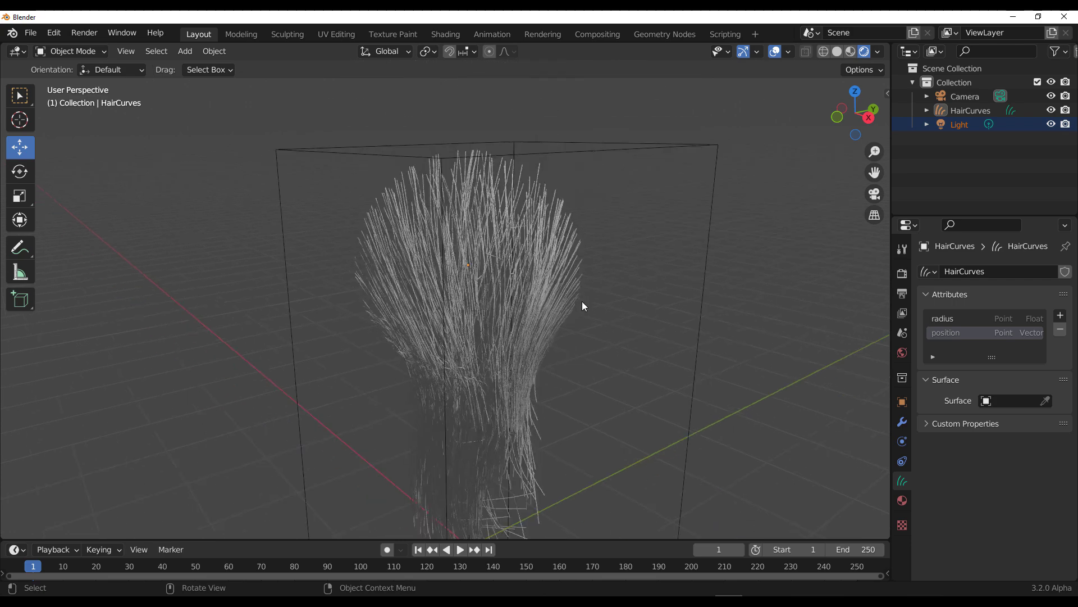
{"action": "scroll", "coordinate": [570, 310], "scroll_direction": "up", "scroll_amount": 5}
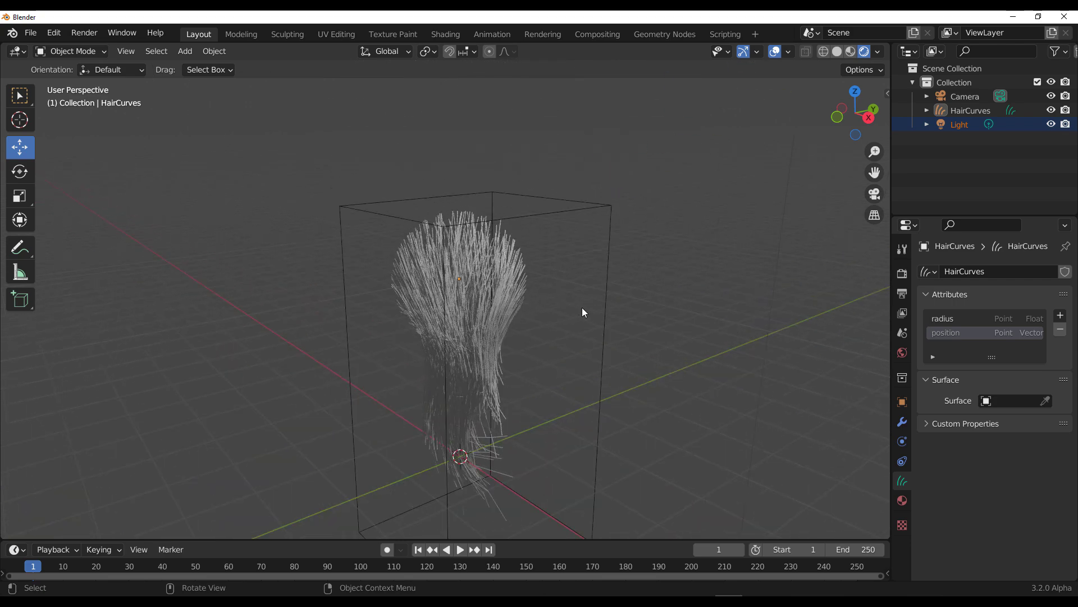
{"action": "left_click", "coordinate": [902, 273]}
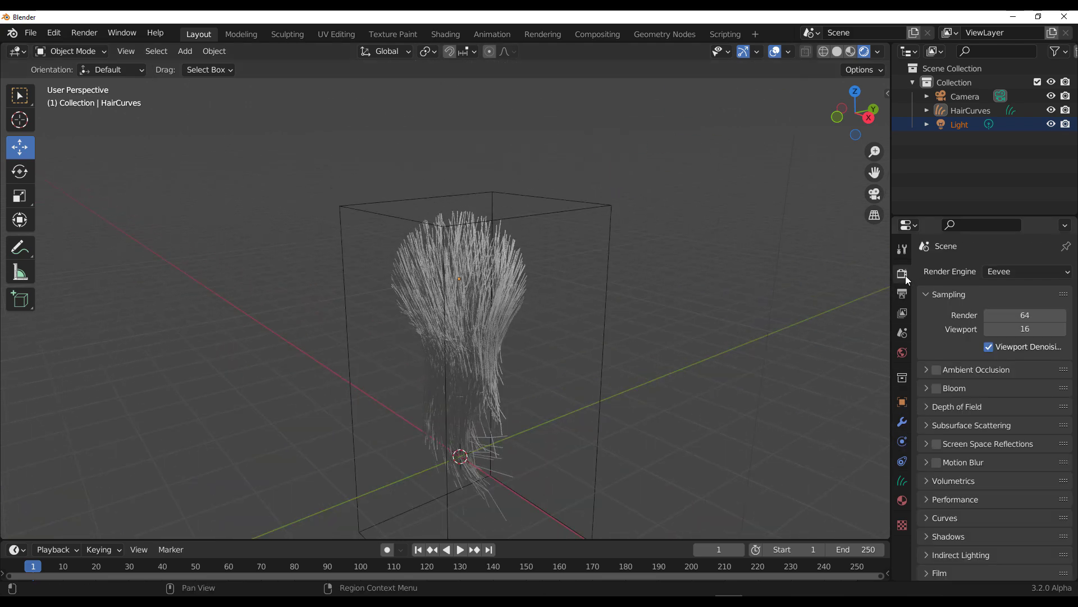
{"action": "left_click", "coordinate": [1014, 272]}
{"action": "left_click", "coordinate": [1001, 319]}
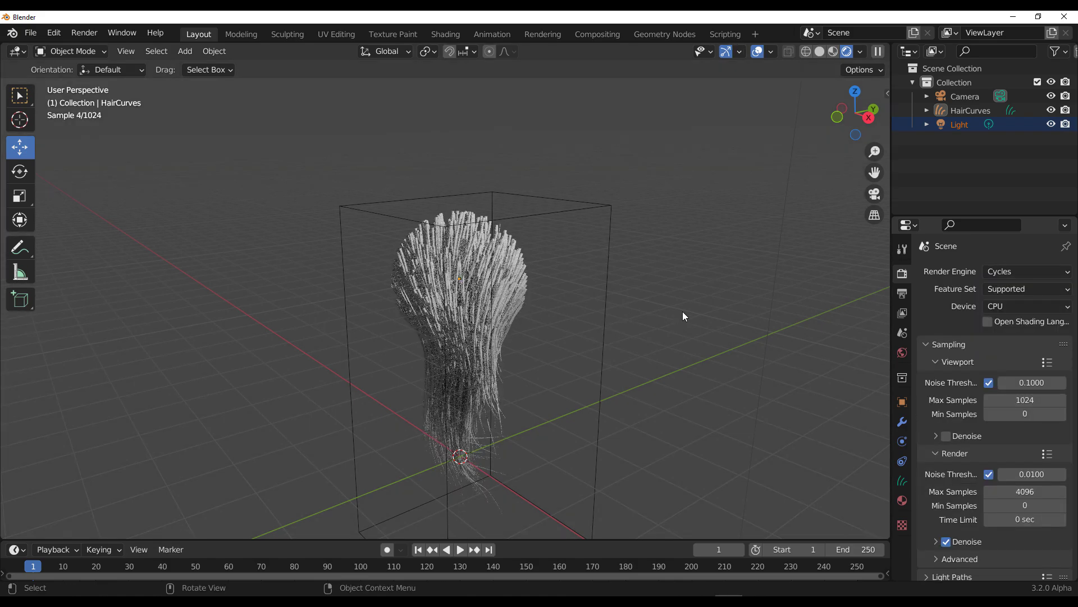
{"action": "scroll", "coordinate": [432, 274], "scroll_direction": "up", "scroll_amount": 6}
{"action": "middle_click_drag", "start_coordinate": [525, 309], "coordinate": [489, 320]}
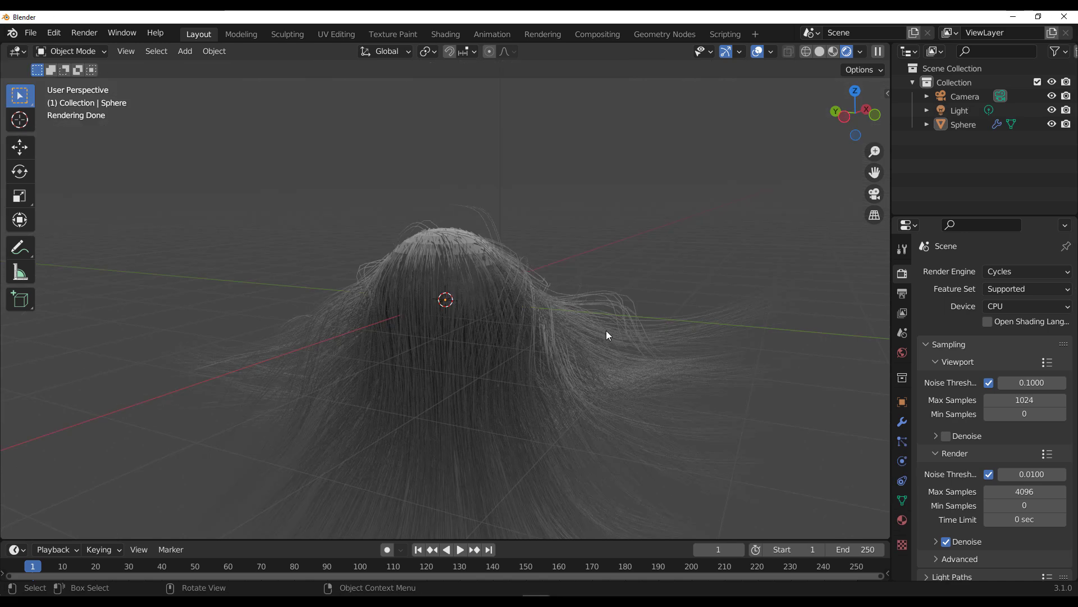
Step: In the Blender 3.1 window, raise the sphere's particle hair Diameter Root to 8.9 m in the Hair Shape settings
{"action": "left_click", "coordinate": [588, 326]}
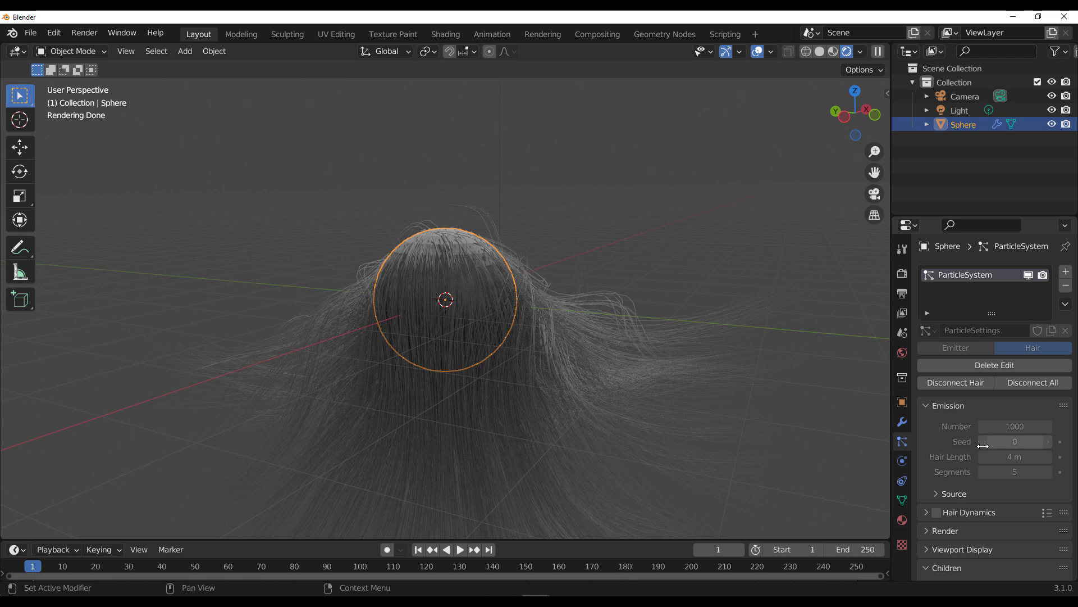
{"action": "scroll", "coordinate": [978, 452], "scroll_direction": "down", "scroll_amount": 12}
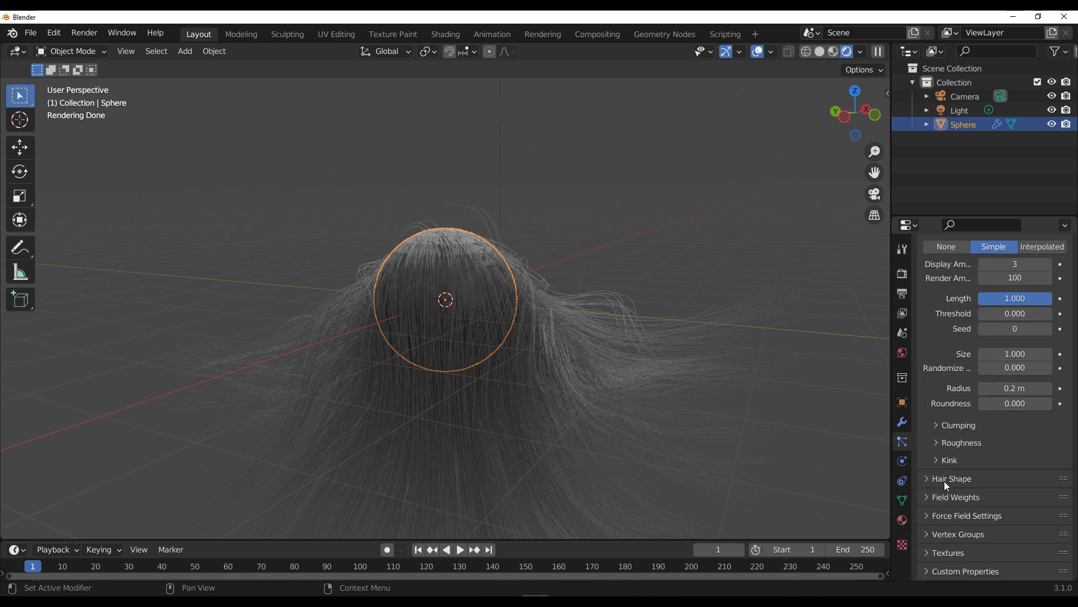
{"action": "left_click", "coordinate": [944, 481]}
{"action": "scroll", "coordinate": [979, 464], "scroll_direction": "down", "scroll_amount": 3}
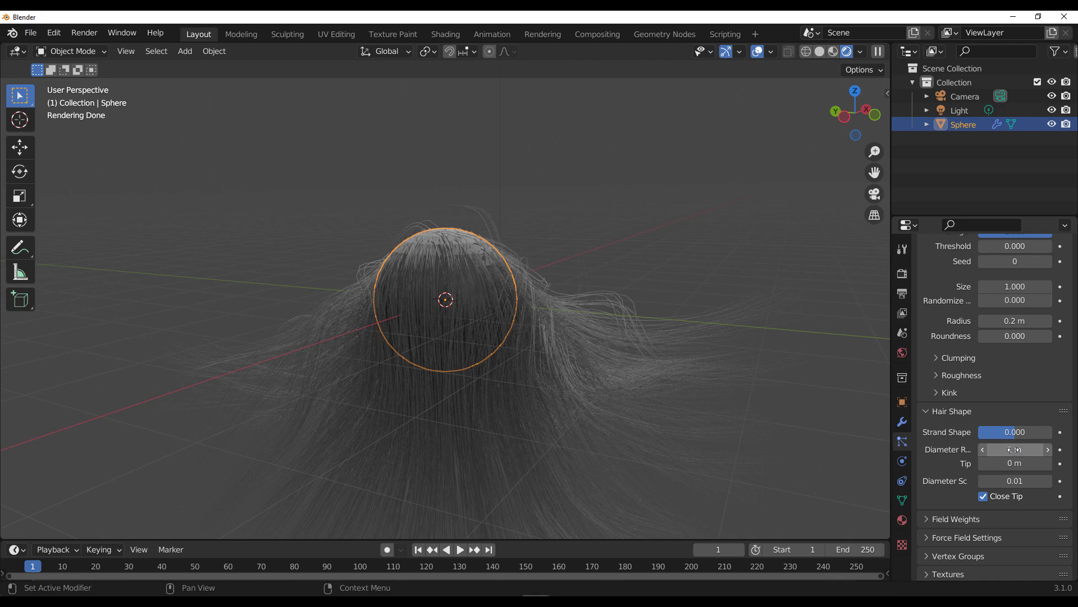
{"action": "scroll", "coordinate": [501, 310], "scroll_direction": "up", "scroll_amount": 6}
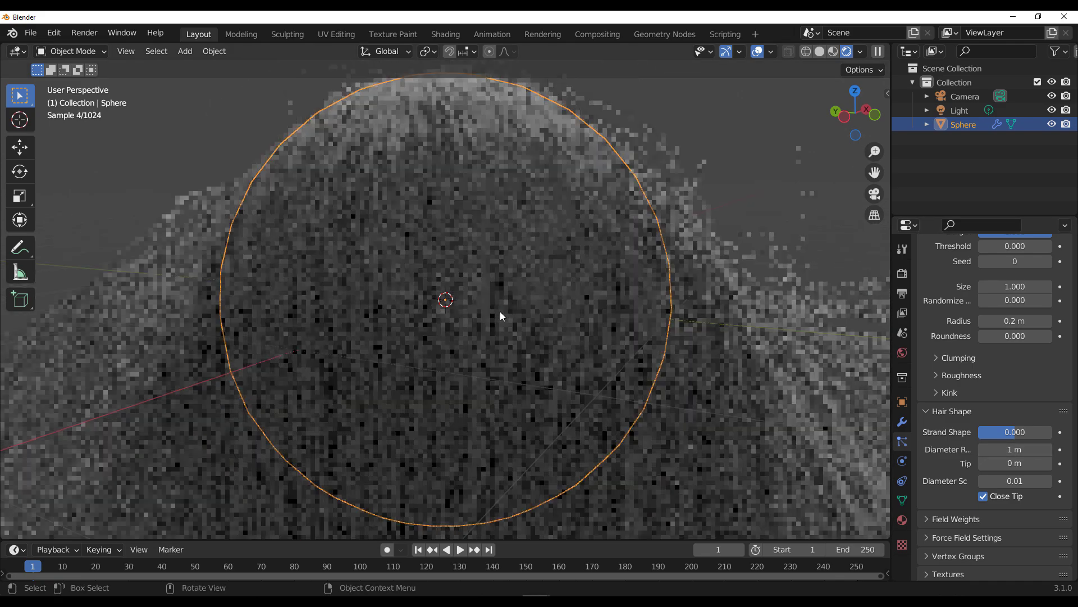
{"action": "scroll", "coordinate": [500, 311], "scroll_direction": "down", "scroll_amount": 2}
{"action": "left_click_drag", "start_coordinate": [891, 438], "coordinate": [758, 438]}
{"action": "left_click_drag", "start_coordinate": [975, 450], "coordinate": [1068, 449]}
{"action": "left_click_drag", "start_coordinate": [578, 121], "coordinate": [621, 145]}
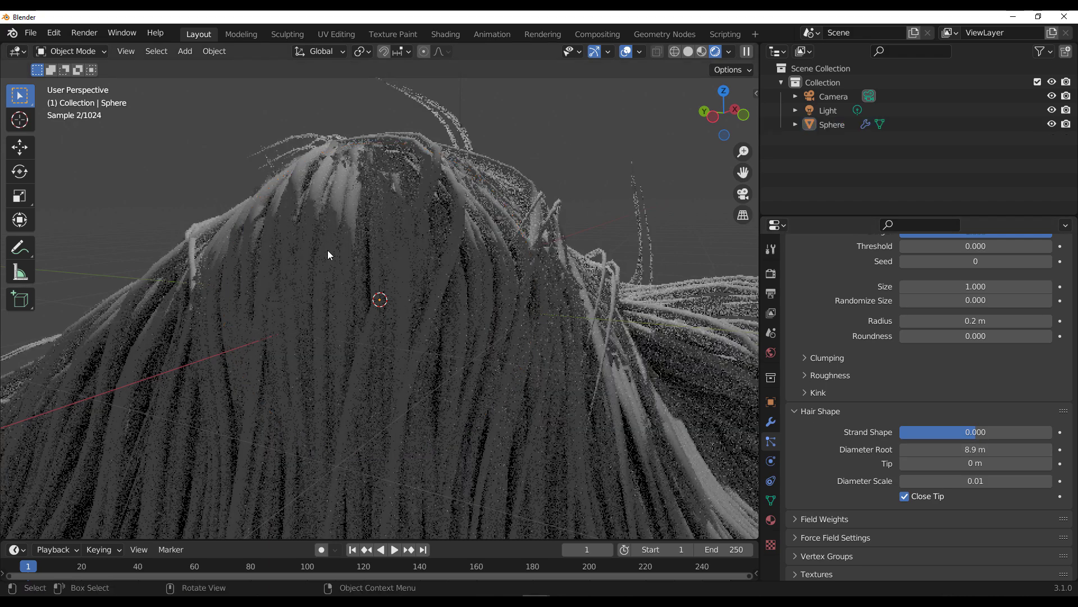
{"action": "scroll", "coordinate": [337, 255], "scroll_direction": "down", "scroll_amount": 6}
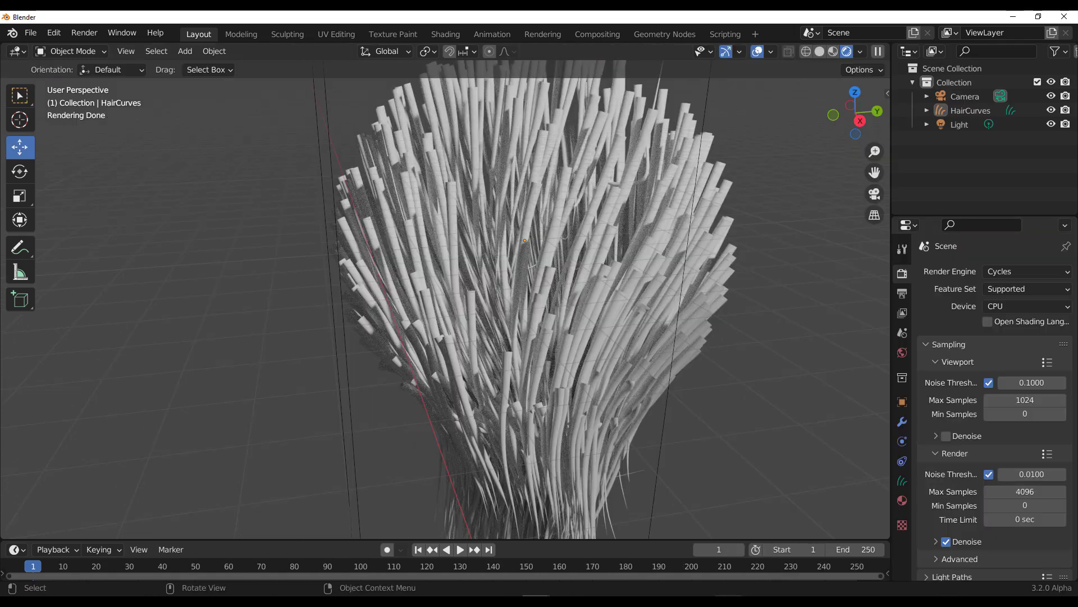
Step: Switch back to the Blender 3.2 Alpha window and examine the radius and position attributes of the hair curves
{"action": "middle_click_drag", "start_coordinate": [722, 383], "coordinate": [572, 305]}
{"action": "left_click", "coordinate": [571, 304]}
{"action": "left_click", "coordinate": [903, 479]}
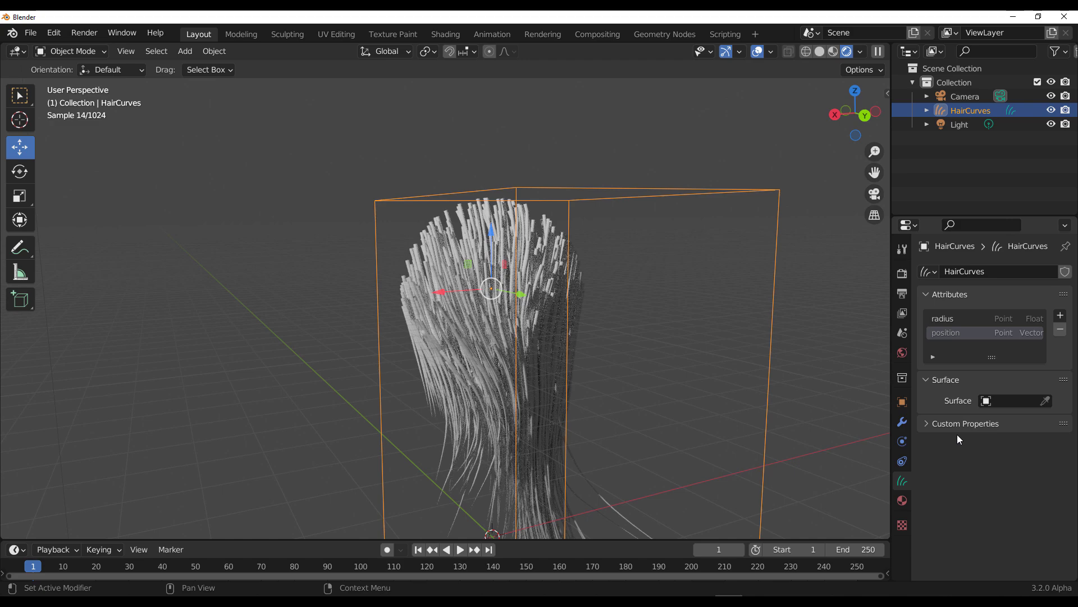
{"action": "left_click", "coordinate": [946, 319]}
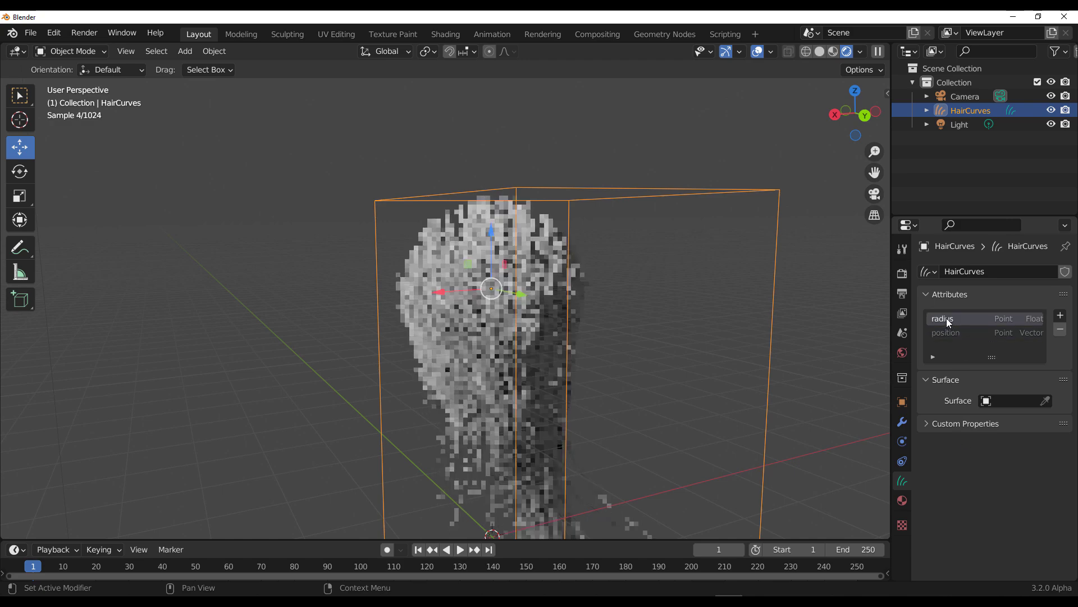
{"action": "left_click", "coordinate": [943, 334]}
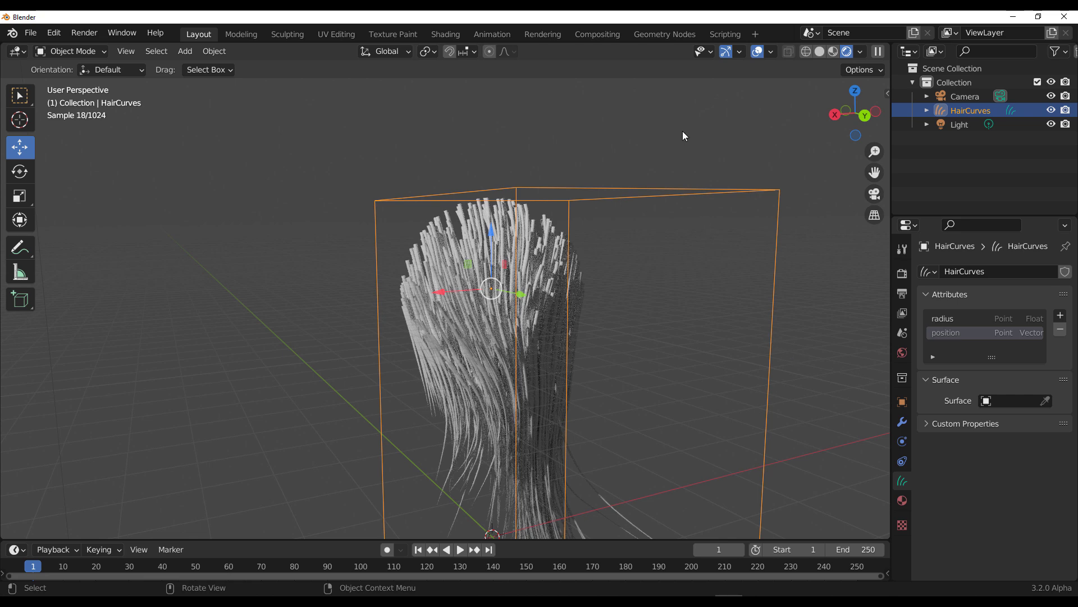
Step: Open the Geometry Nodes workspace and create a new node tree for the hair curves object
{"action": "left_click", "coordinate": [664, 35]}
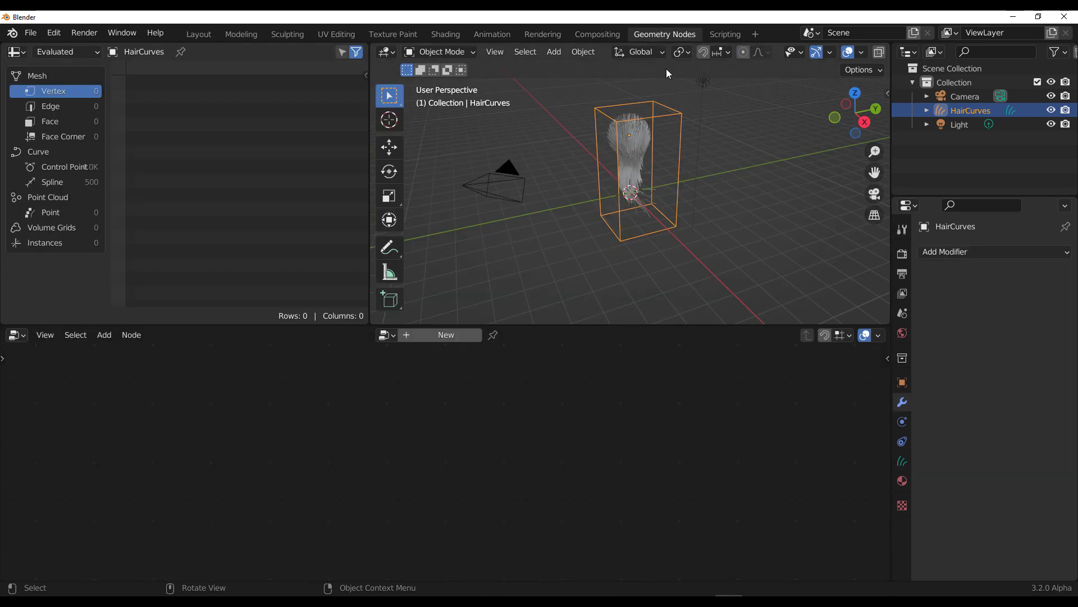
{"action": "left_click", "coordinate": [700, 232]}
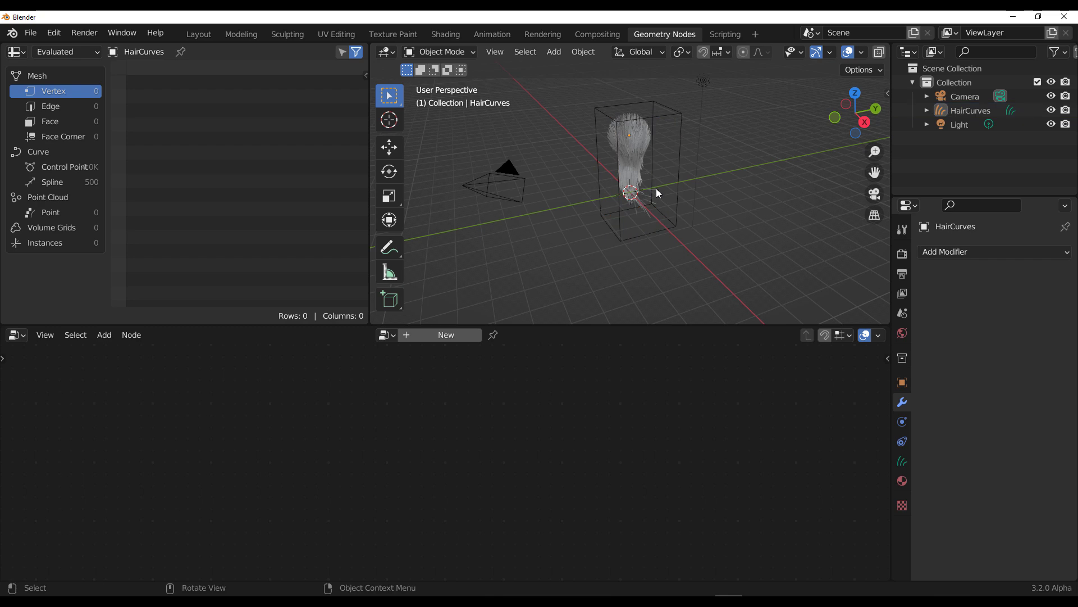
{"action": "left_click", "coordinate": [649, 173]}
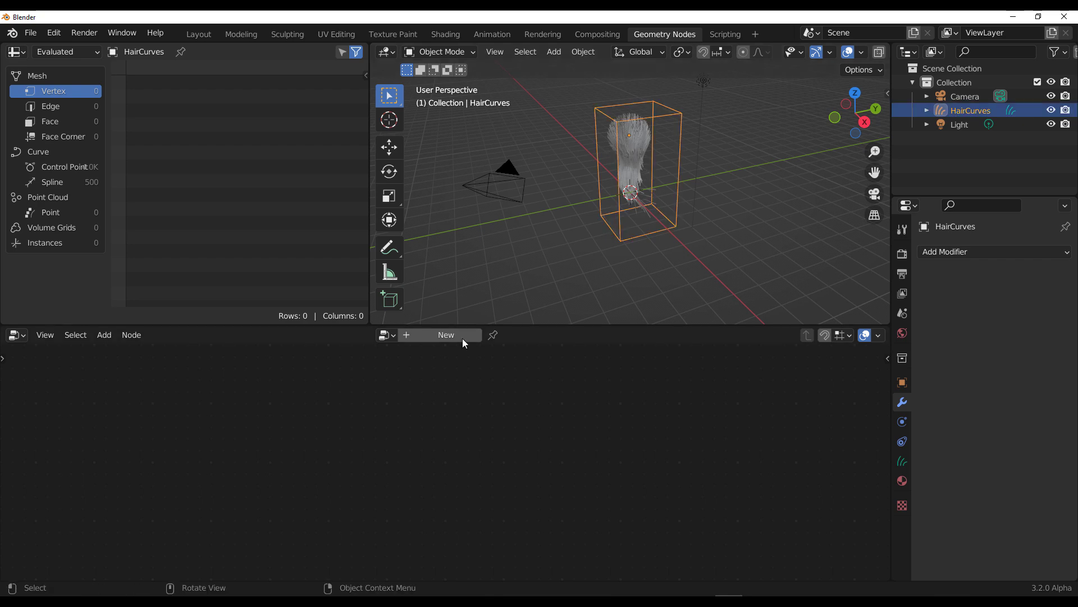
{"action": "left_click", "coordinate": [429, 337]}
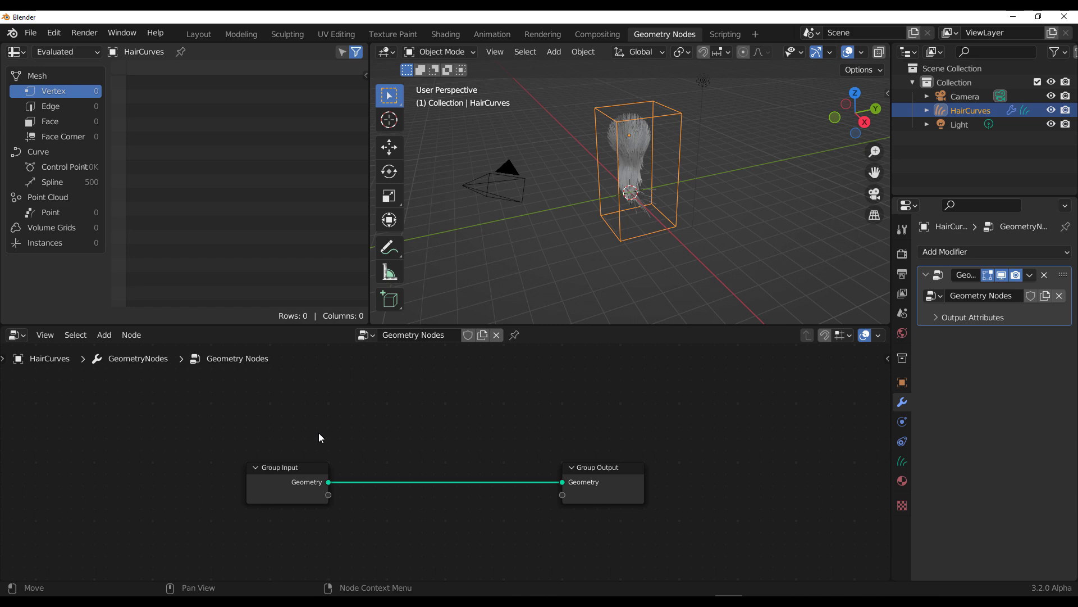
Step: Insert a Set Curve Radius node on the link between Group Input and Group Output
{"action": "key", "text": "shift+a"}
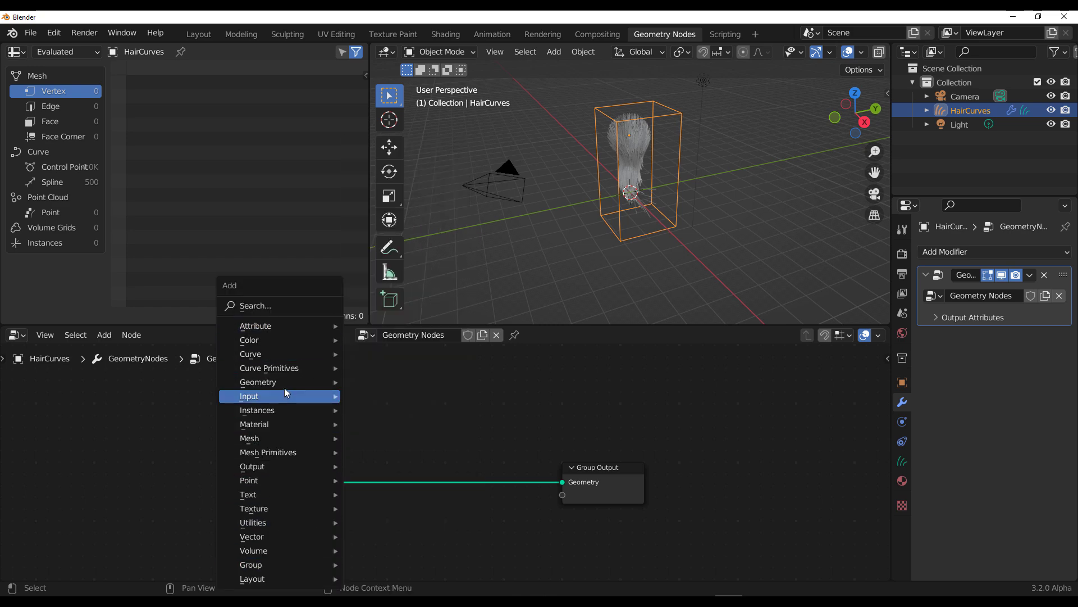
{"action": "mouse_move", "coordinate": [281, 353]}
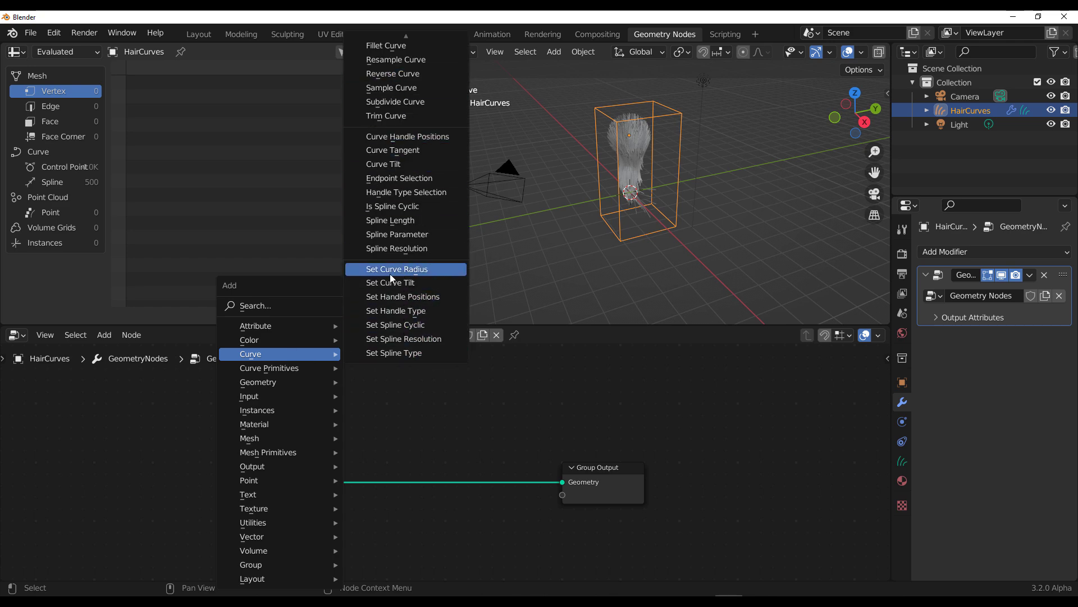
{"action": "left_click", "coordinate": [407, 269]}
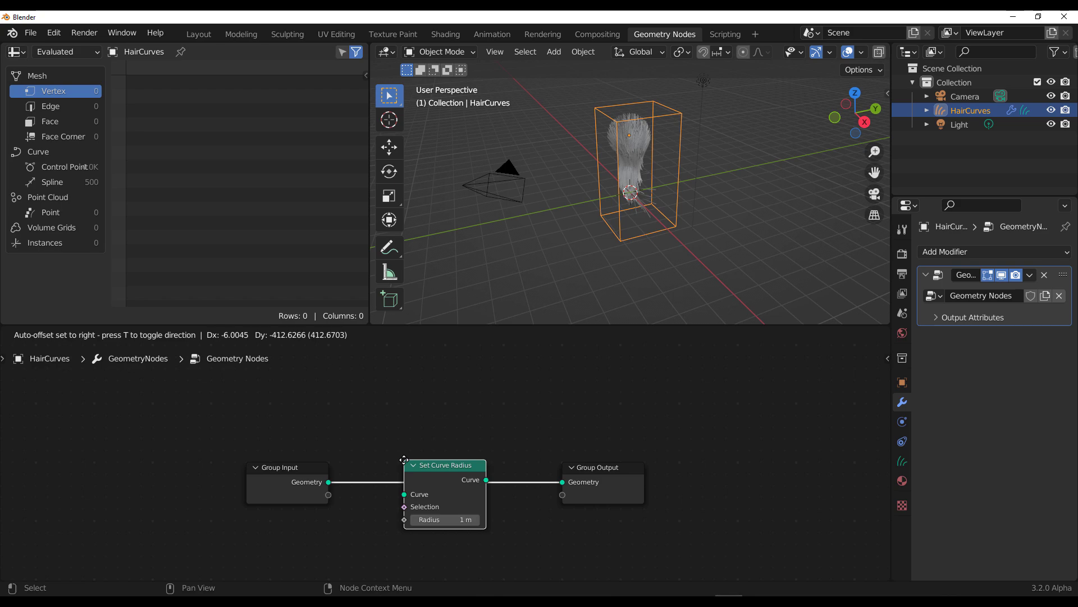
{"action": "left_click", "coordinate": [444, 483]}
Step: Switch this workspace's 3D viewport to Rendered shading to preview the hair curves with the Set Curve Radius node
{"action": "middle_click_drag", "start_coordinate": [622, 178], "coordinate": [652, 164]}
{"action": "scroll", "coordinate": [659, 124], "scroll_direction": "up", "scroll_amount": 4}
{"action": "middle_click_drag", "start_coordinate": [659, 124], "coordinate": [858, 62], "text": "shift"}
{"action": "scroll", "coordinate": [679, 235], "scroll_direction": "up", "scroll_amount": 3}
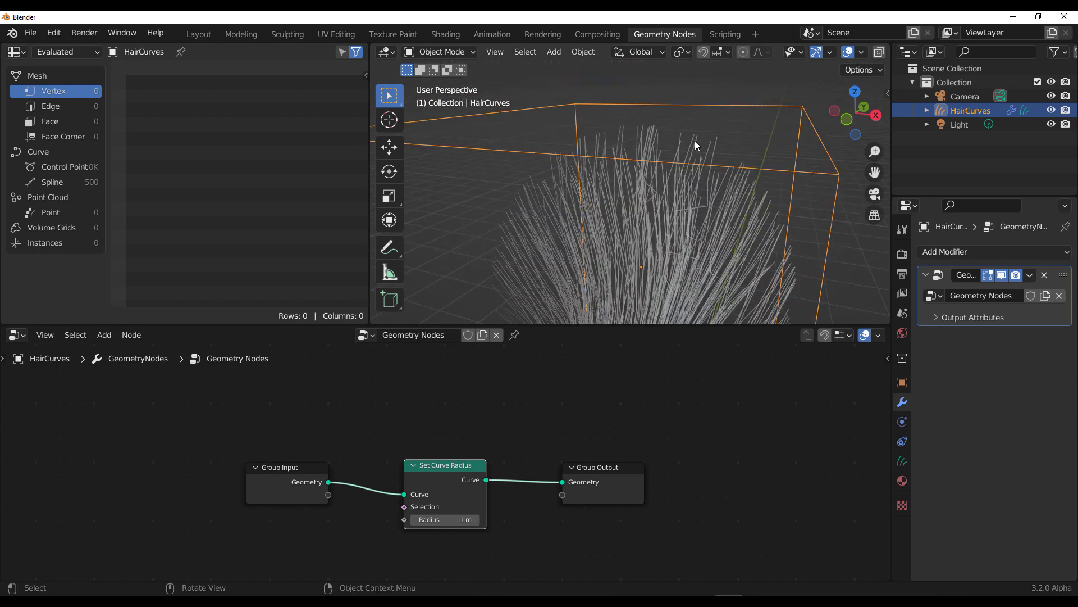
{"action": "key", "text": "z"}
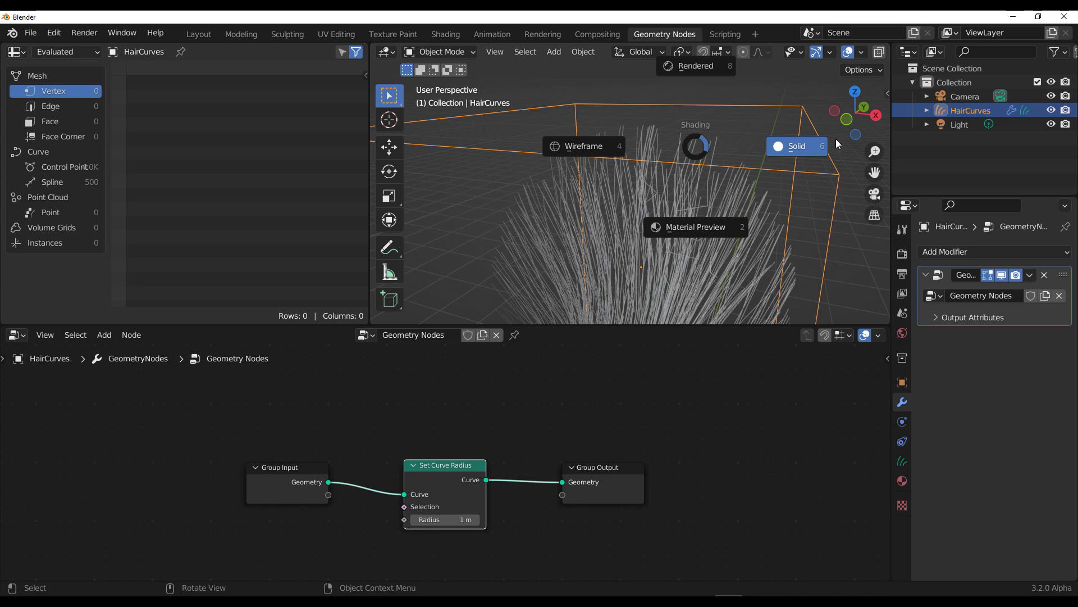
{"action": "left_click", "coordinate": [699, 66]}
{"action": "scroll", "coordinate": [712, 237], "scroll_direction": "down", "scroll_amount": 5}
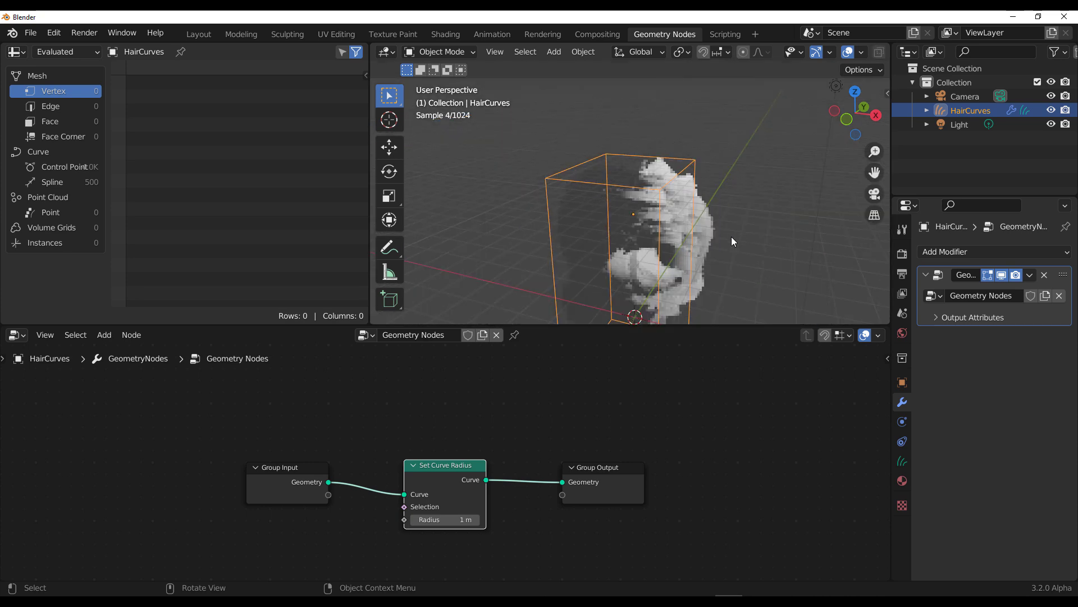
{"action": "middle_click_drag", "start_coordinate": [731, 237], "coordinate": [679, 223]}
{"action": "scroll", "coordinate": [679, 221], "scroll_direction": "up", "scroll_amount": 5}
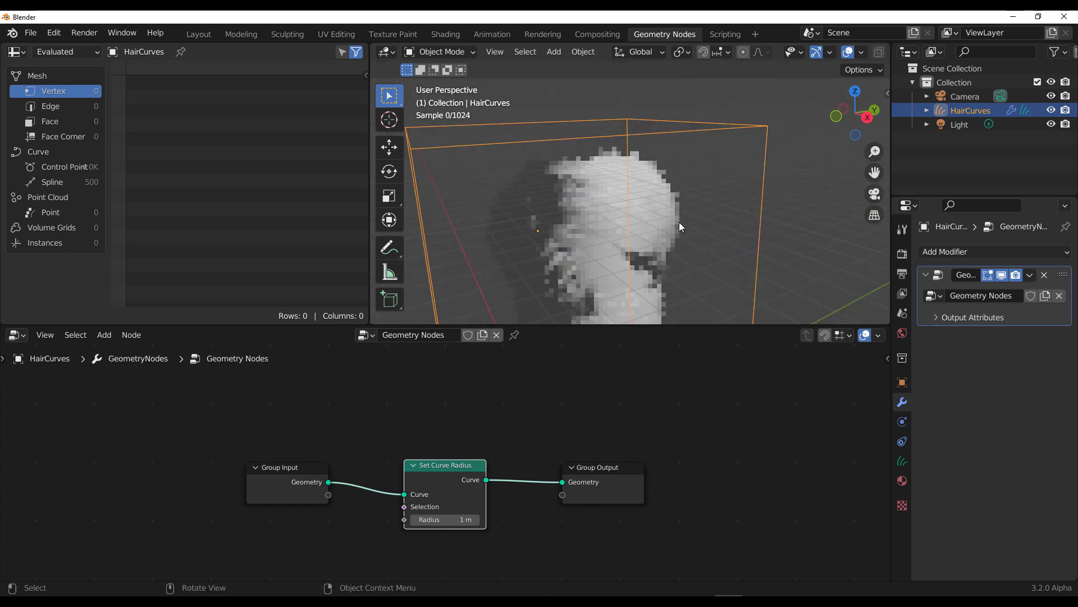
Step: Set the Set Curve Radius node's radius to 0.001 m and check the thinner strands in the viewport
{"action": "left_click", "coordinate": [447, 517]}
{"action": "type", "text": "0.001"}
{"action": "key", "text": "Return"}
{"action": "middle_click_drag", "start_coordinate": [543, 268], "coordinate": [653, 181], "text": "shift"}
{"action": "middle_click_drag", "start_coordinate": [734, 220], "coordinate": [645, 211]}
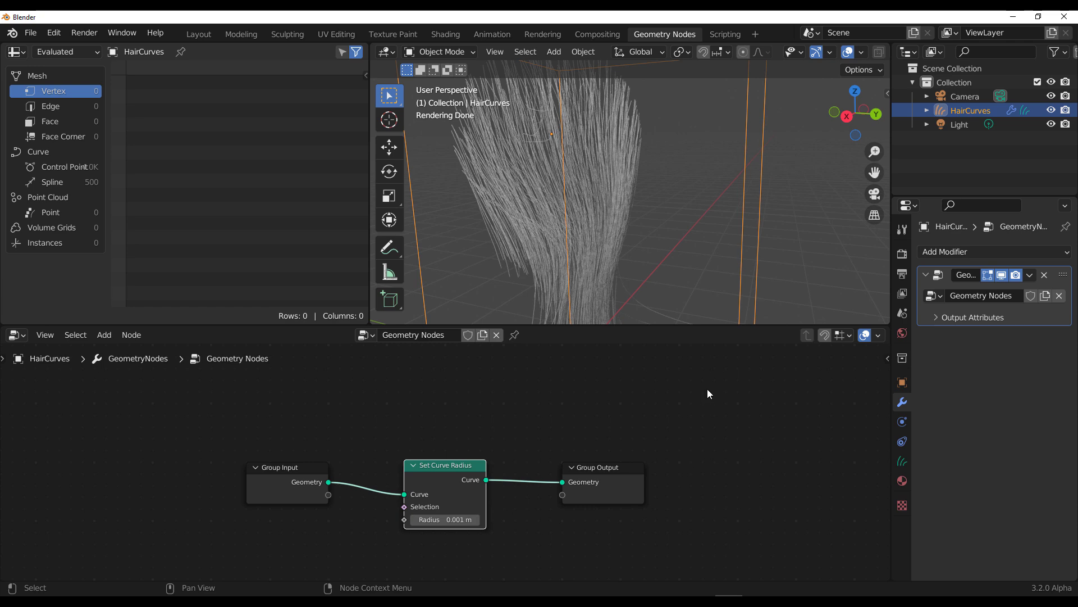
Step: Insert a Resample Curve node on the link between Set Curve Radius and Group Output
{"action": "left_click", "coordinate": [515, 450]}
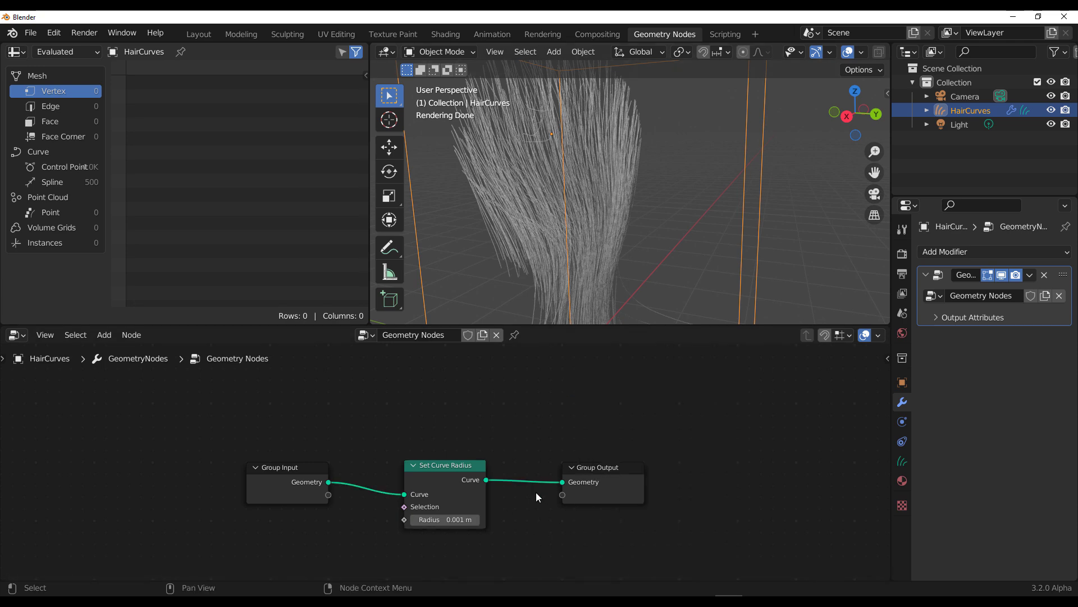
{"action": "key", "text": "shift+a"}
{"action": "left_click", "coordinate": [456, 306]}
{"action": "type", "text": "re"}
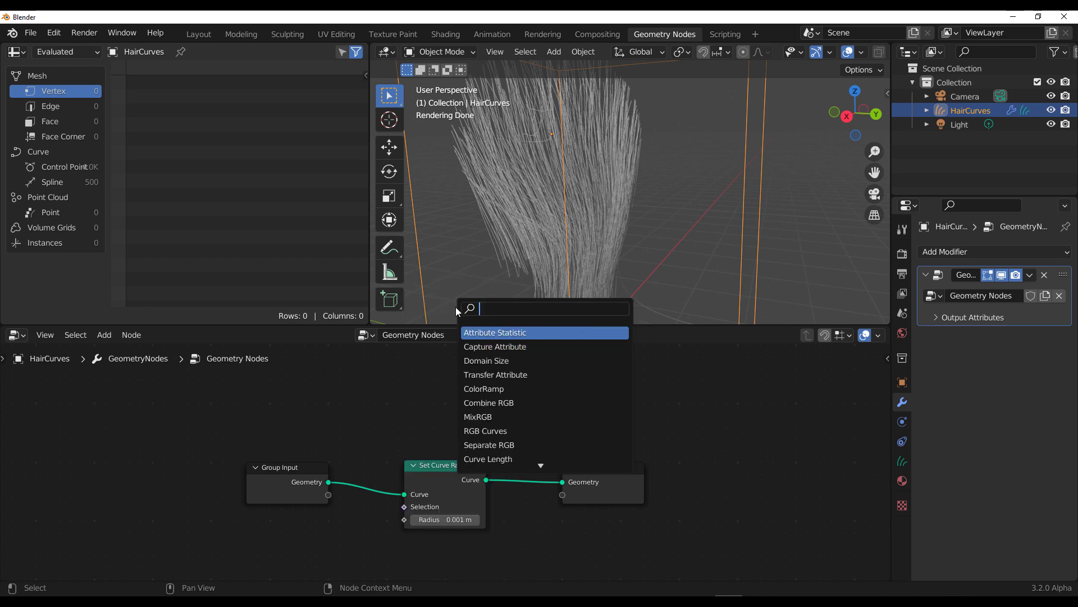
{"action": "type", "text": "sa"}
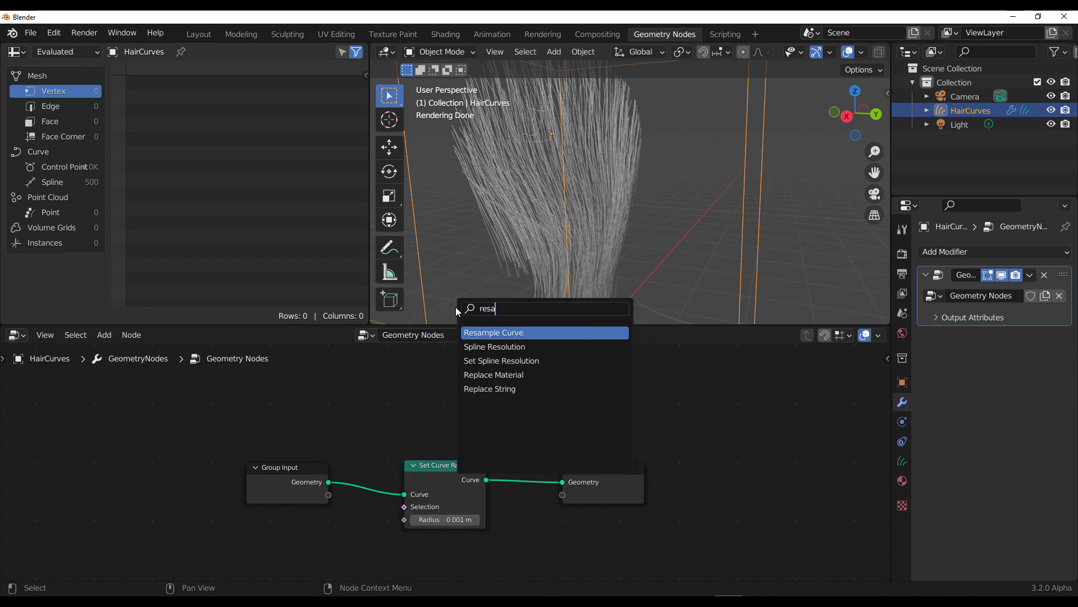
{"action": "key", "text": "Return"}
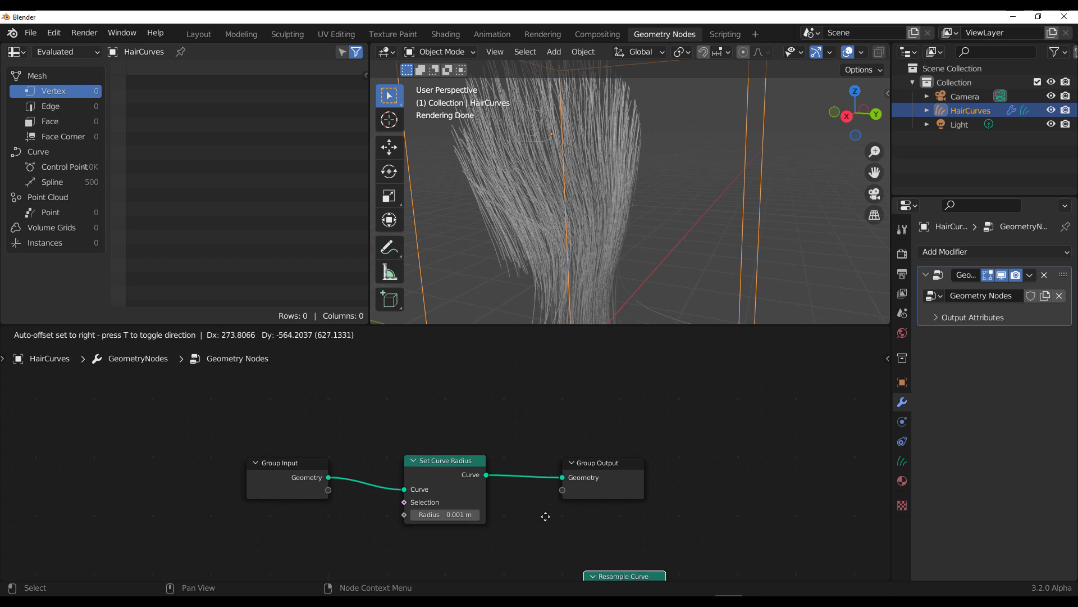
{"action": "left_click", "coordinate": [494, 393]}
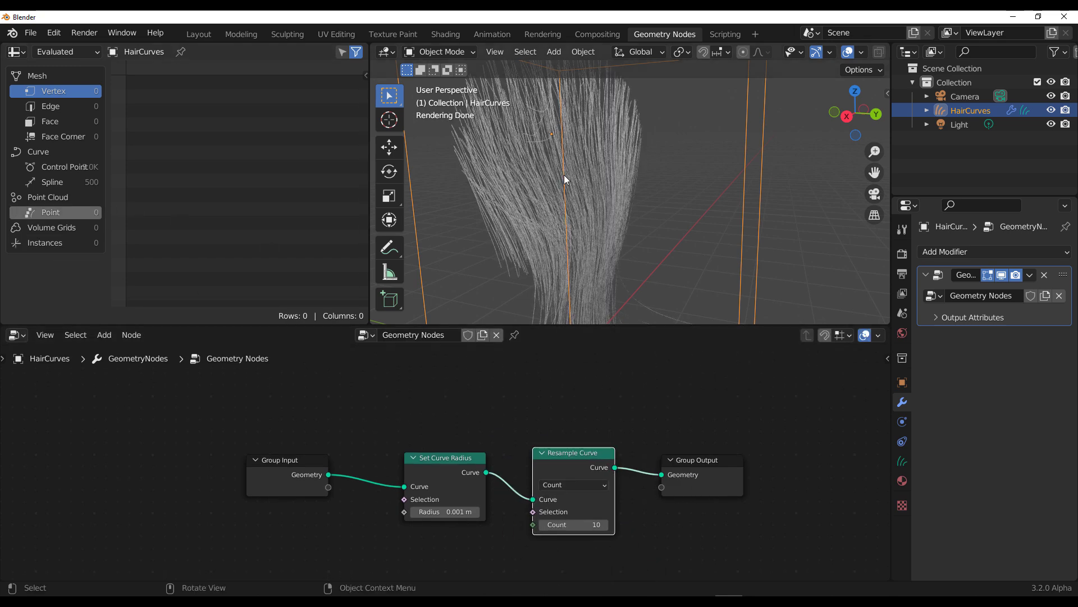
Step: Show the hair's curve control point data in the spreadsheet and browse its radius and position values
{"action": "scroll", "coordinate": [564, 174], "scroll_direction": "down", "scroll_amount": 6}
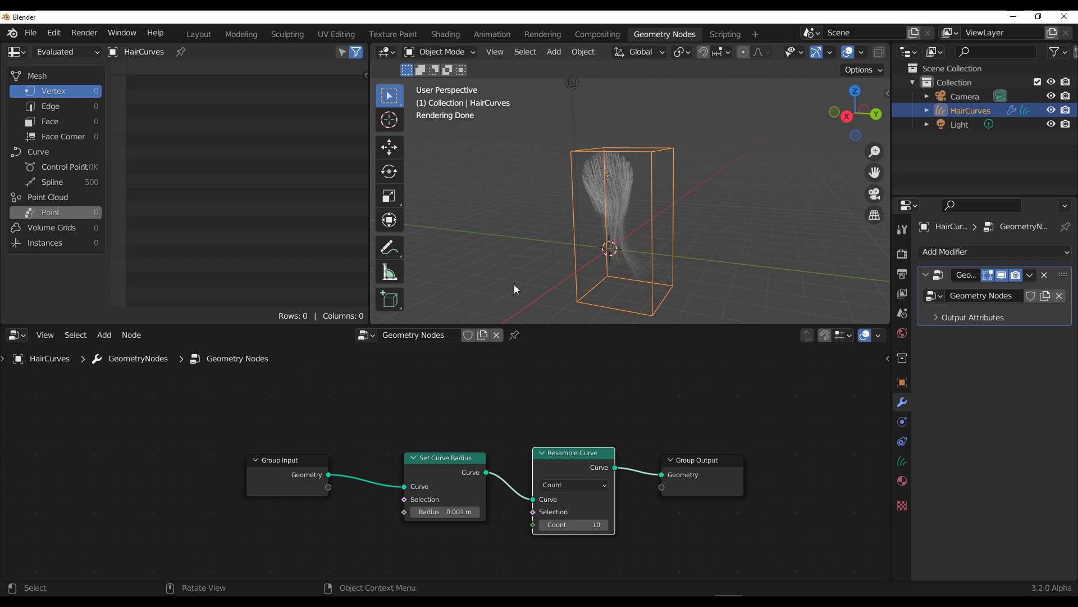
{"action": "left_click", "coordinate": [64, 168]}
{"action": "scroll", "coordinate": [174, 204], "scroll_direction": "down", "scroll_amount": 10}
{"action": "scroll", "coordinate": [195, 198], "scroll_direction": "down", "scroll_amount": 20}
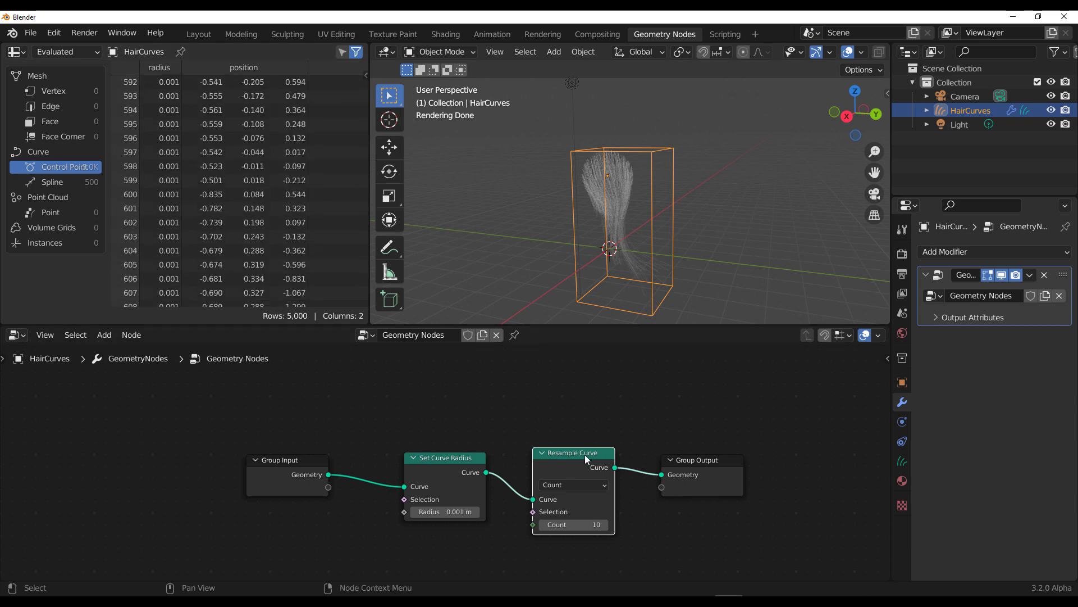
Step: Temporarily bypass the Resample Curve node by linking Set Curve Radius to Group Output, and restore the connection through it
{"action": "left_click_drag", "start_coordinate": [584, 451], "coordinate": [578, 524]}
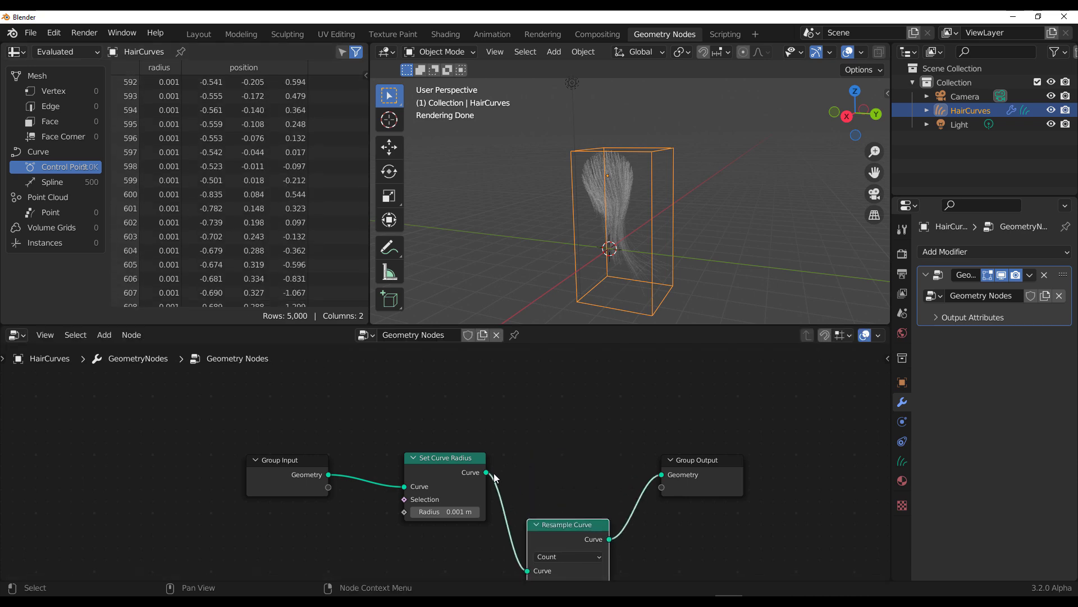
{"action": "left_click_drag", "start_coordinate": [486, 473], "coordinate": [663, 475]}
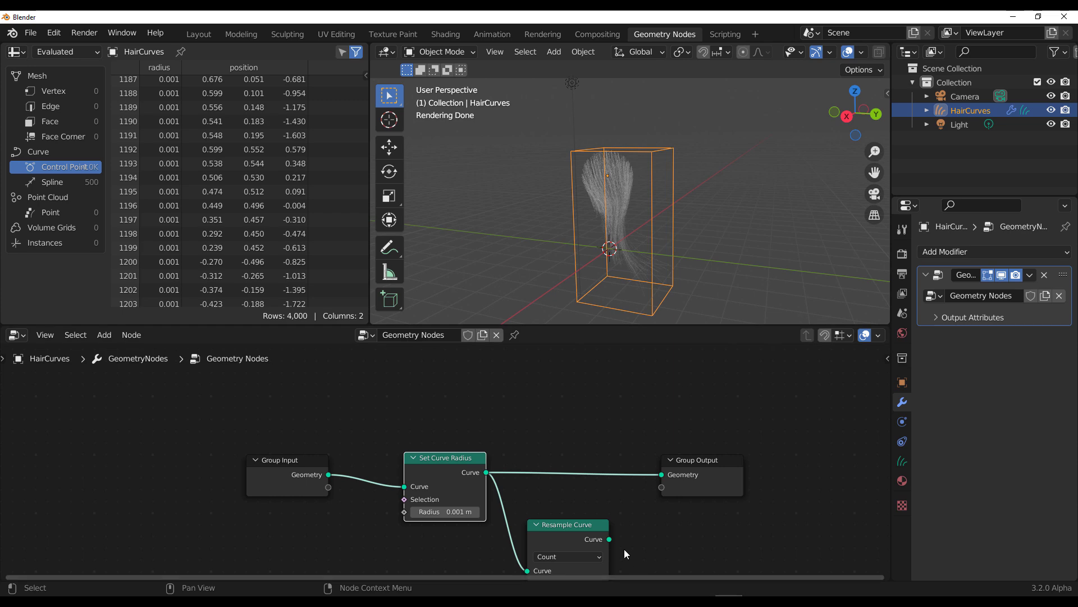
{"action": "left_click_drag", "start_coordinate": [609, 539], "coordinate": [663, 475]}
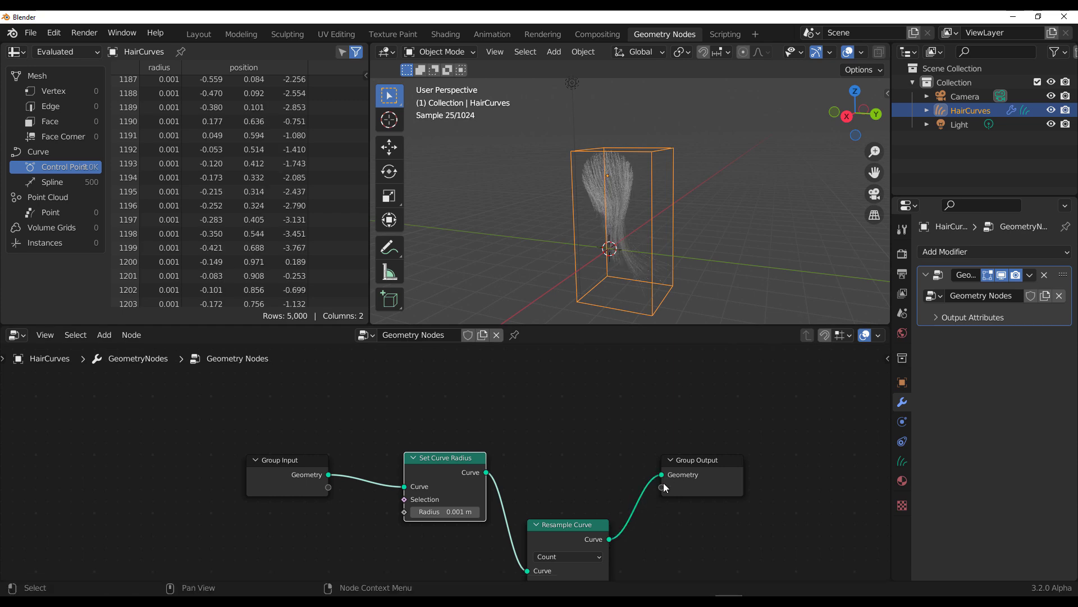
Step: Place the Resample Curve node above the link line and set its count to 21
{"action": "left_click_drag", "start_coordinate": [559, 527], "coordinate": [554, 409]}
{"action": "mouse_move", "coordinate": [561, 478]}
{"action": "left_mouse_down"}
{"action": "mouse_move", "coordinate": [601, 478]}
{"action": "mouse_move", "coordinate": [581, 478]}
{"action": "left_mouse_up"}
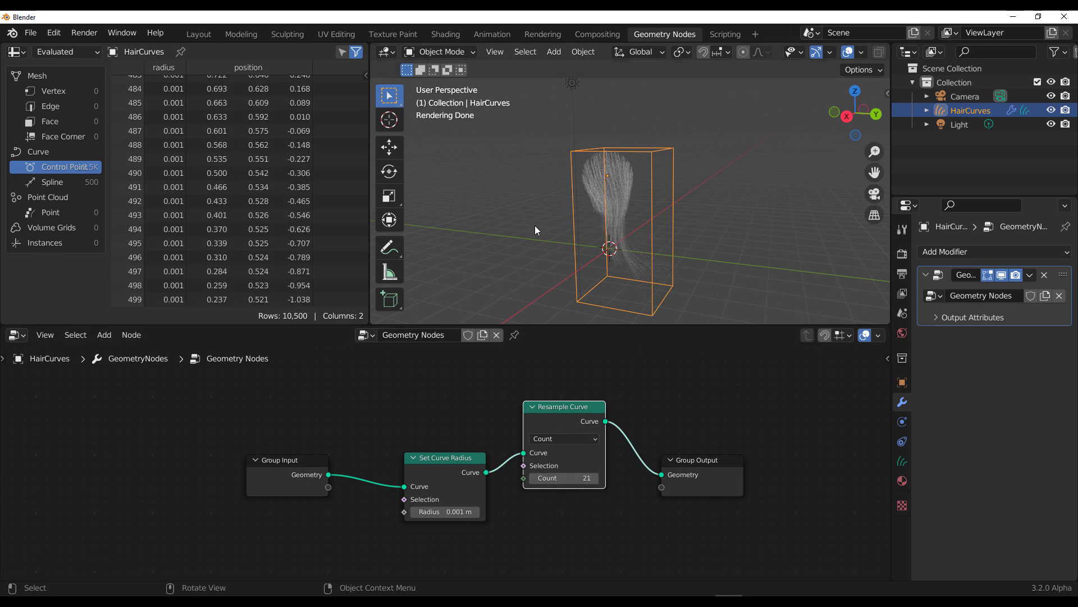
Step: Start a new General file without saving the current one and delete the default cube
{"action": "key", "text": "ctrl+n"}
{"action": "left_click", "coordinate": [584, 205]}
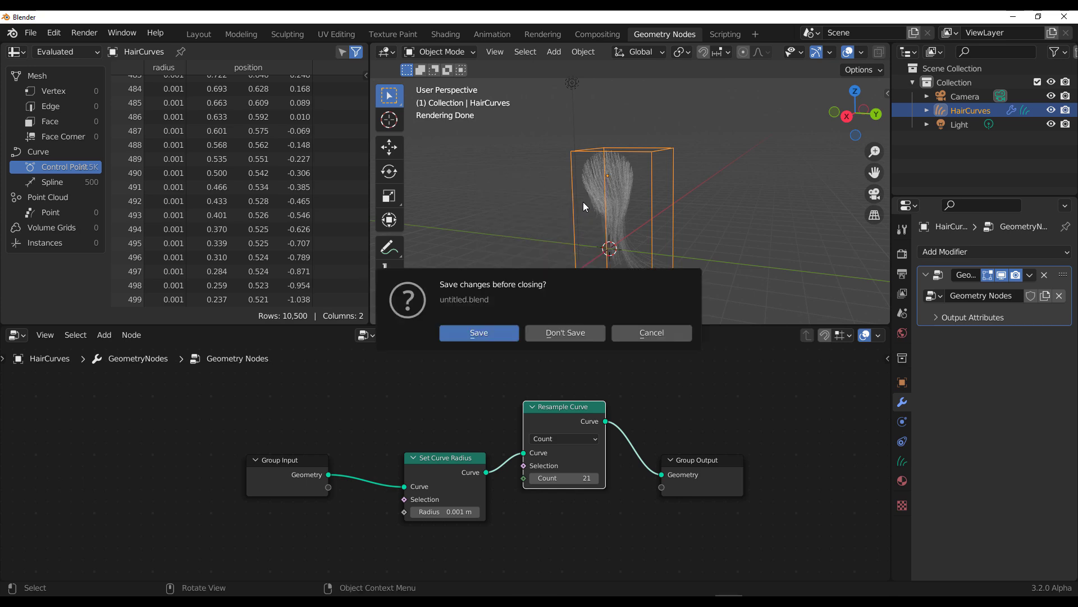
{"action": "left_click", "coordinate": [569, 331]}
{"action": "key", "text": "Delete"}
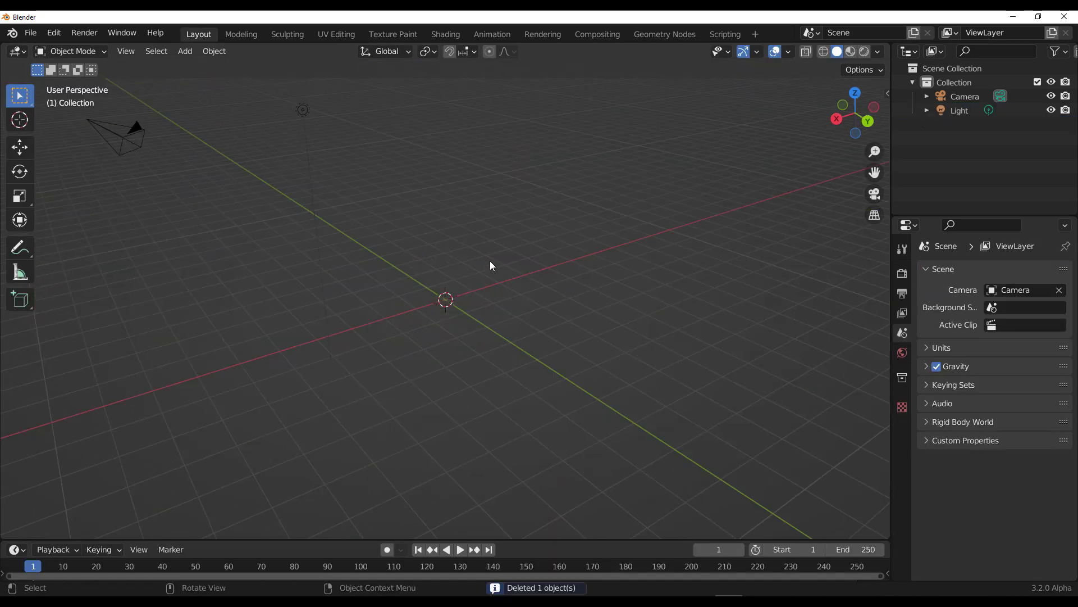
Step: Add a UV sphere at the world origin
{"action": "key", "text": "shift+a"}
{"action": "mouse_move", "coordinate": [467, 284]}
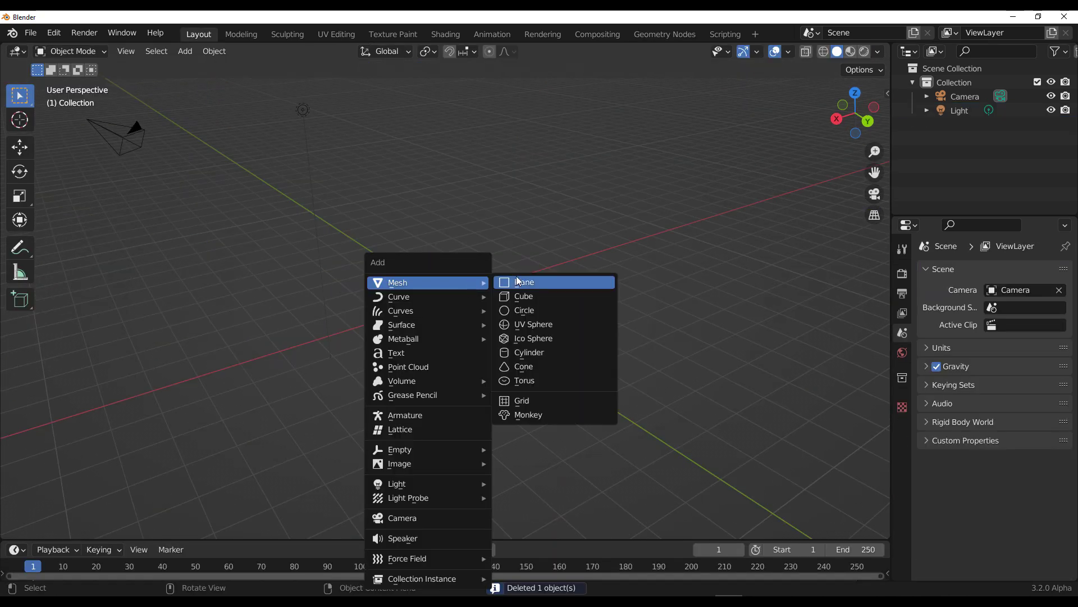
{"action": "left_click", "coordinate": [537, 326]}
{"action": "scroll", "coordinate": [411, 312], "scroll_direction": "up", "scroll_amount": 5}
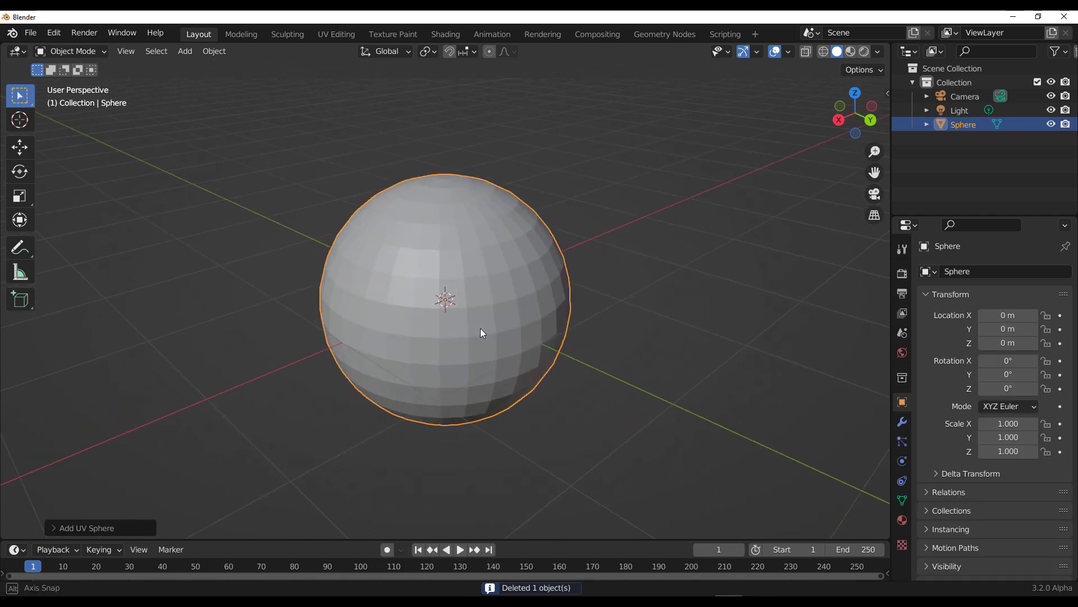
{"action": "middle_click_drag", "start_coordinate": [479, 325], "coordinate": [483, 368]}
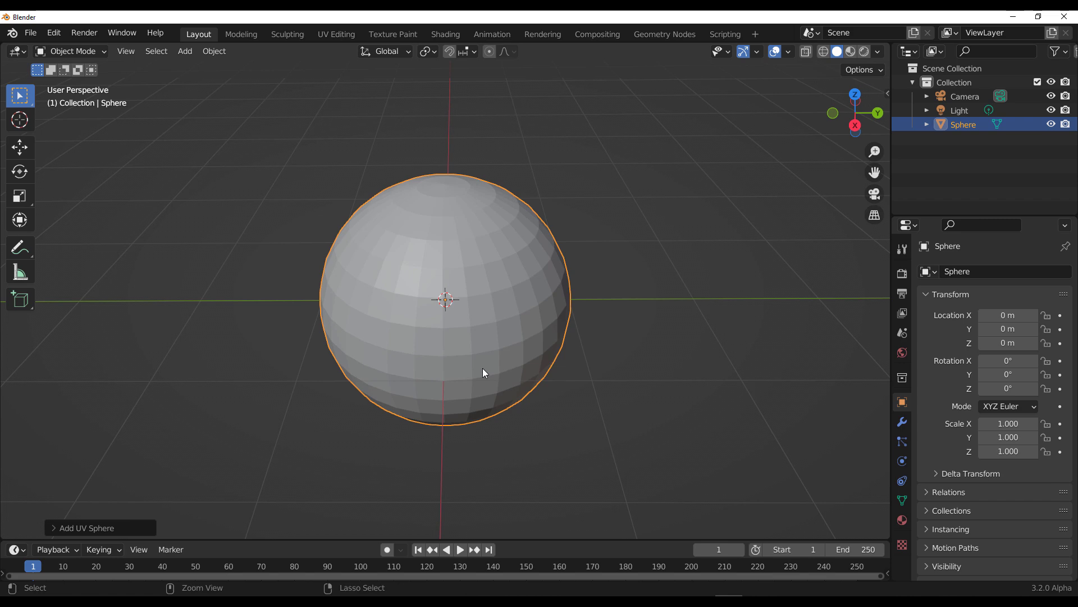
Step: Smooth the sphere with a level 2 Subdivision modifier and apply the modifier
{"action": "key", "text": "ctrl+2"}
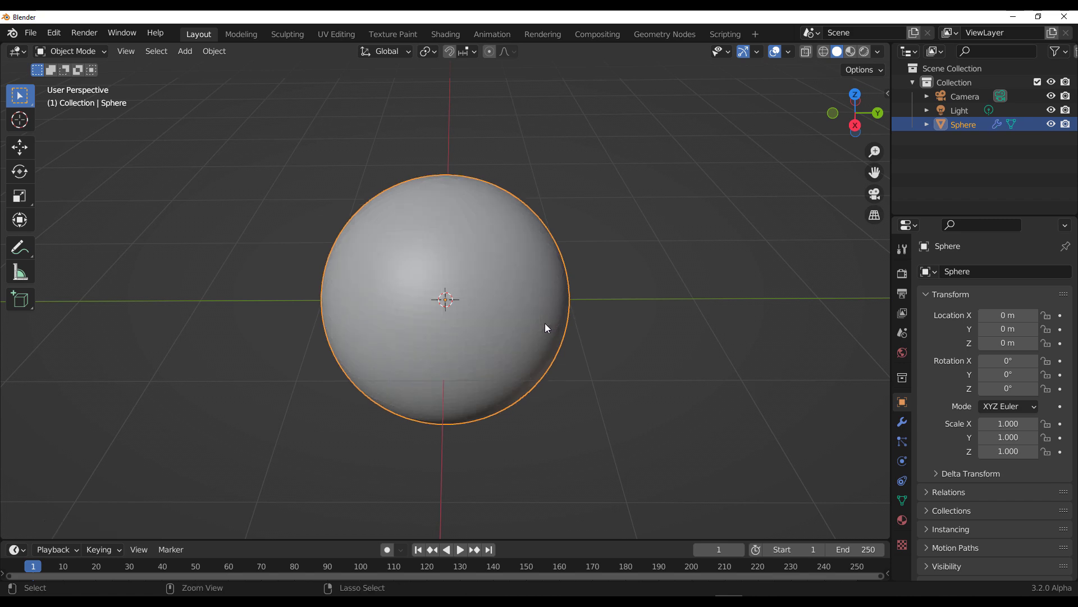
{"action": "left_click", "coordinate": [902, 422]}
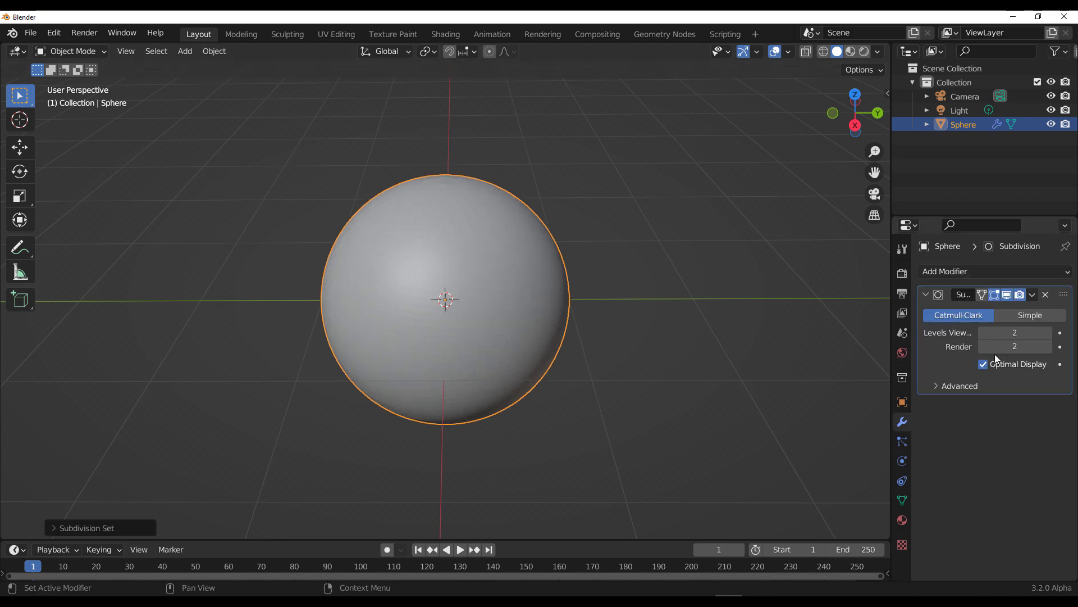
{"action": "left_click", "coordinate": [1030, 295]}
{"action": "left_click", "coordinate": [991, 310]}
{"action": "left_click", "coordinate": [965, 270]}
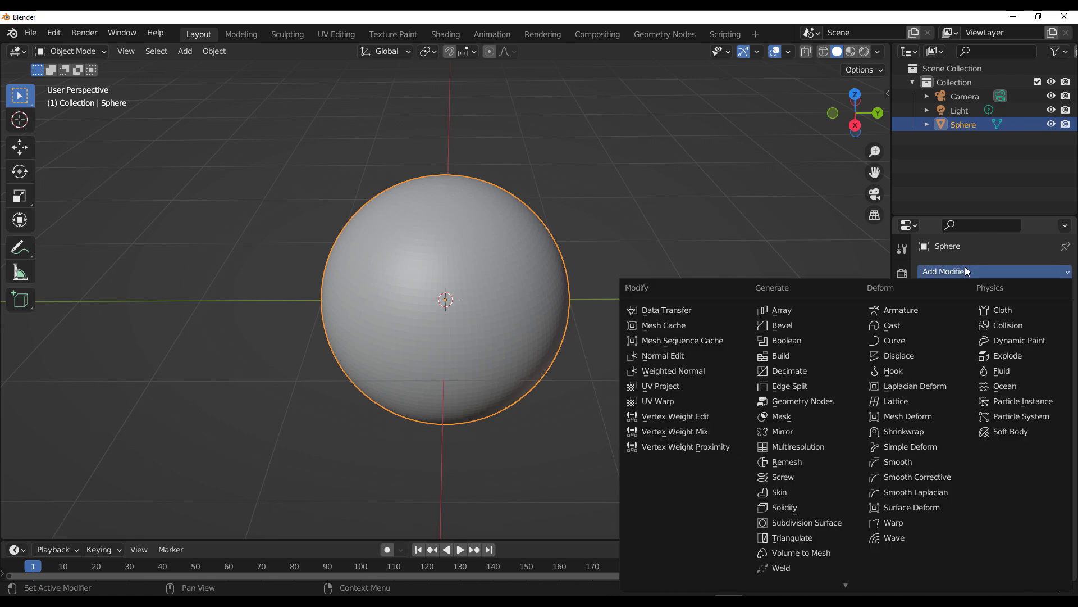
{"action": "left_click", "coordinate": [638, 204]}
Step: Add an Empty Hair curves object for the sphere and check its Surface setting in the curves data properties
{"action": "key", "text": "shift+a"}
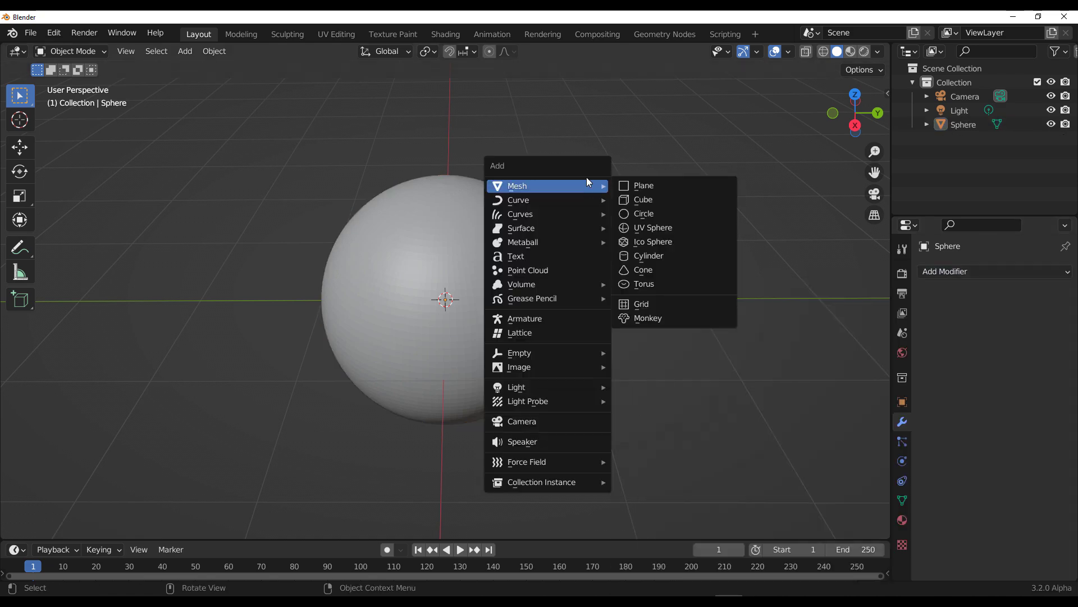
{"action": "mouse_move", "coordinate": [532, 213]}
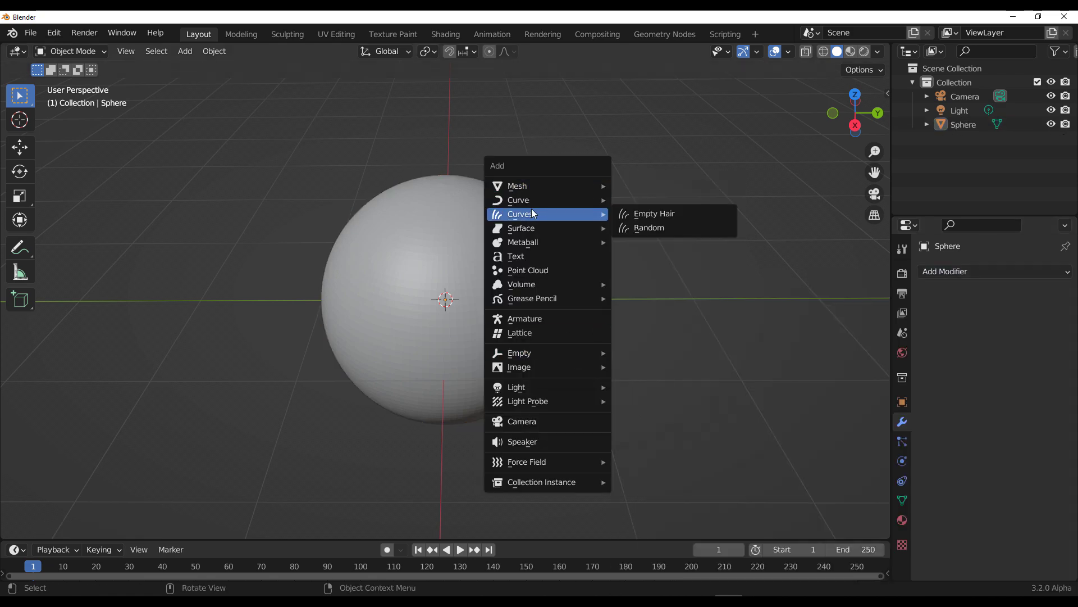
{"action": "left_click", "coordinate": [681, 216]}
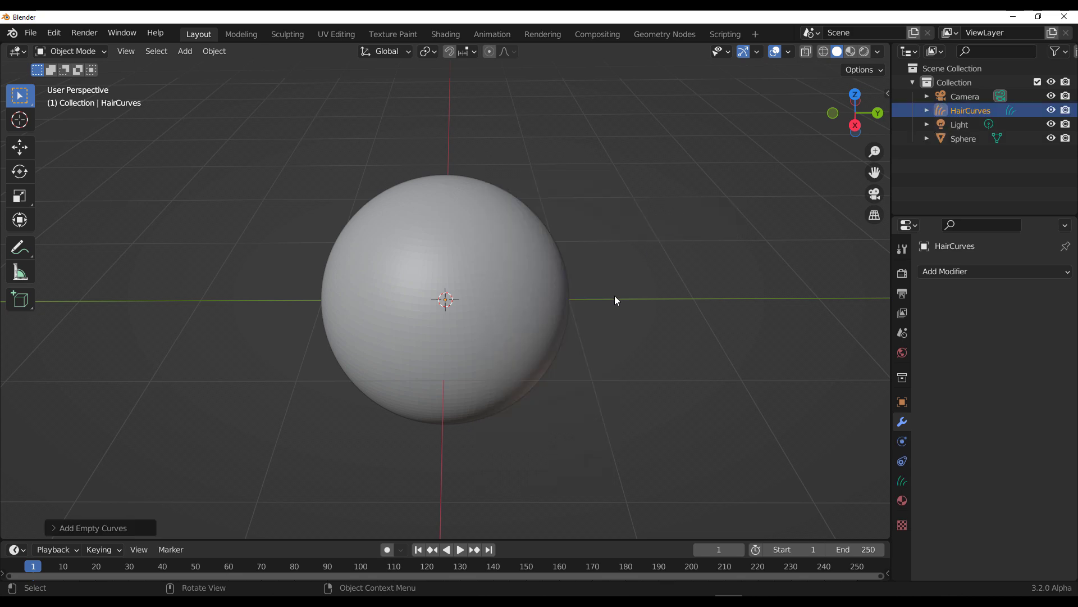
{"action": "left_click", "coordinate": [903, 482]}
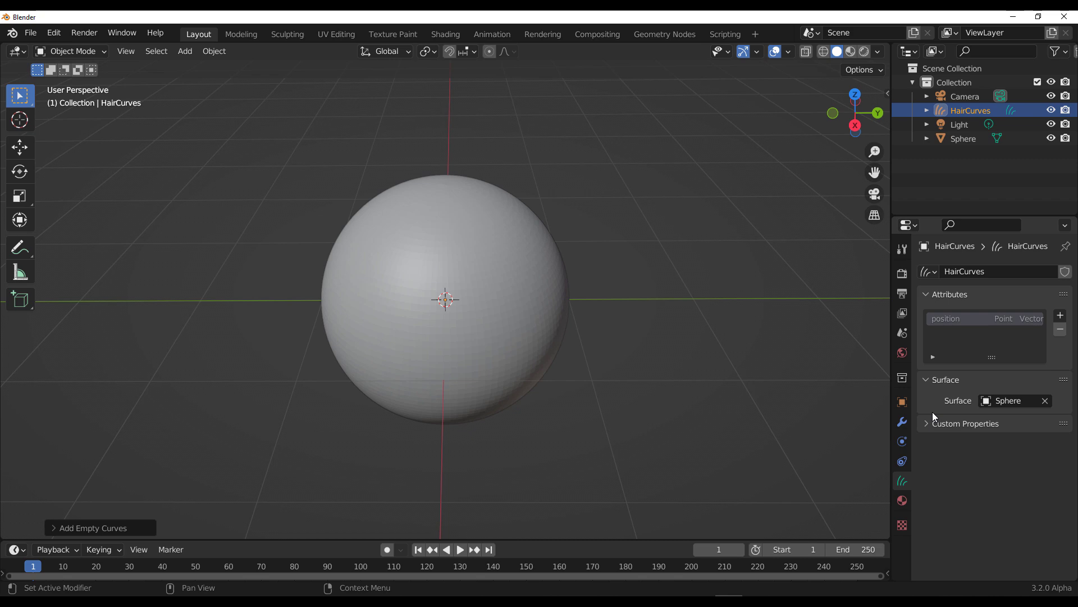
Step: Select the sphere and look over the interaction modes available for it, such as Weight Paint
{"action": "left_click", "coordinate": [455, 224]}
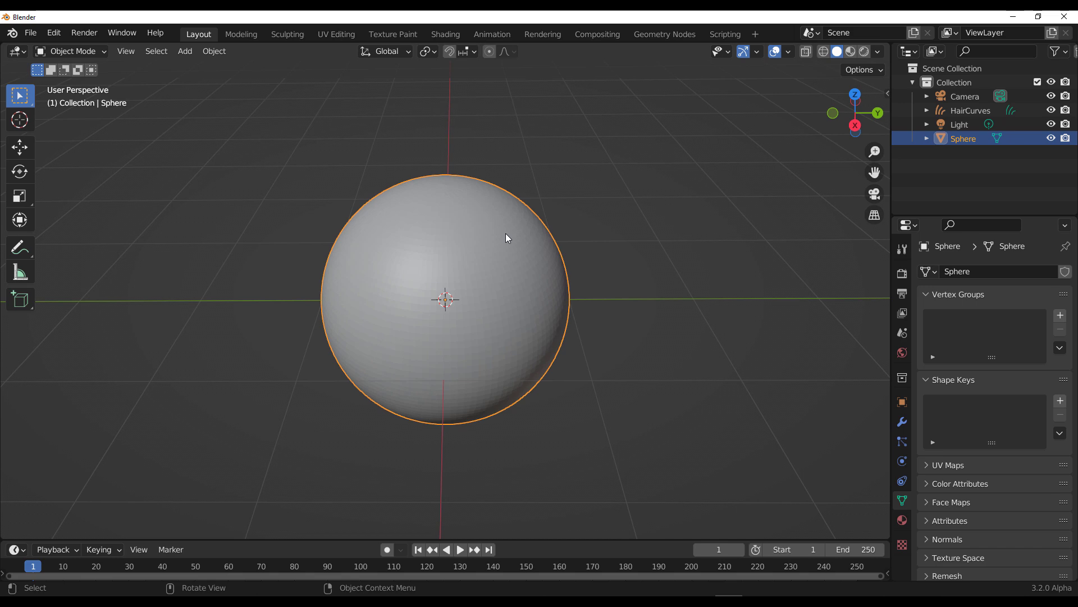
{"action": "left_click", "coordinate": [79, 54]}
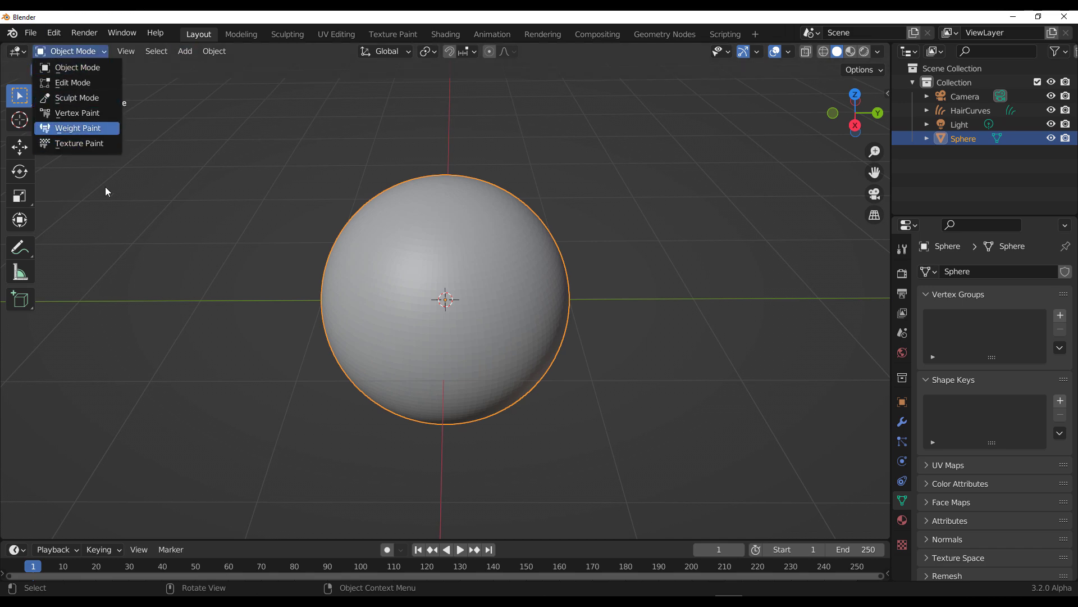
{"action": "left_click", "coordinate": [566, 192]}
Step: Put the HairCurves object into Sculpt Mode and choose the Add brush
{"action": "left_click", "coordinate": [970, 110]}
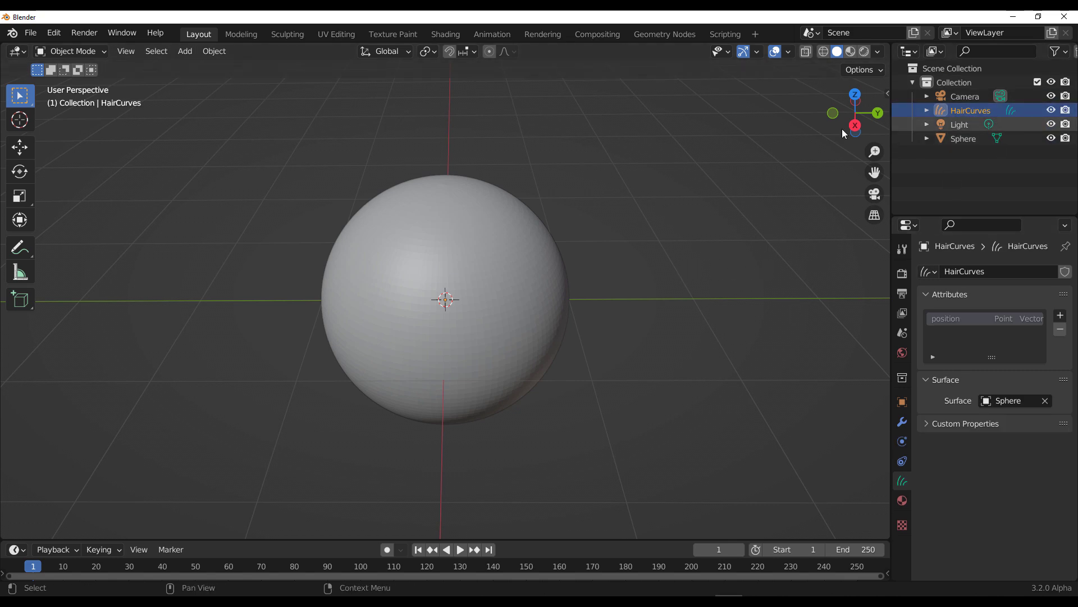
{"action": "left_click", "coordinate": [84, 52]}
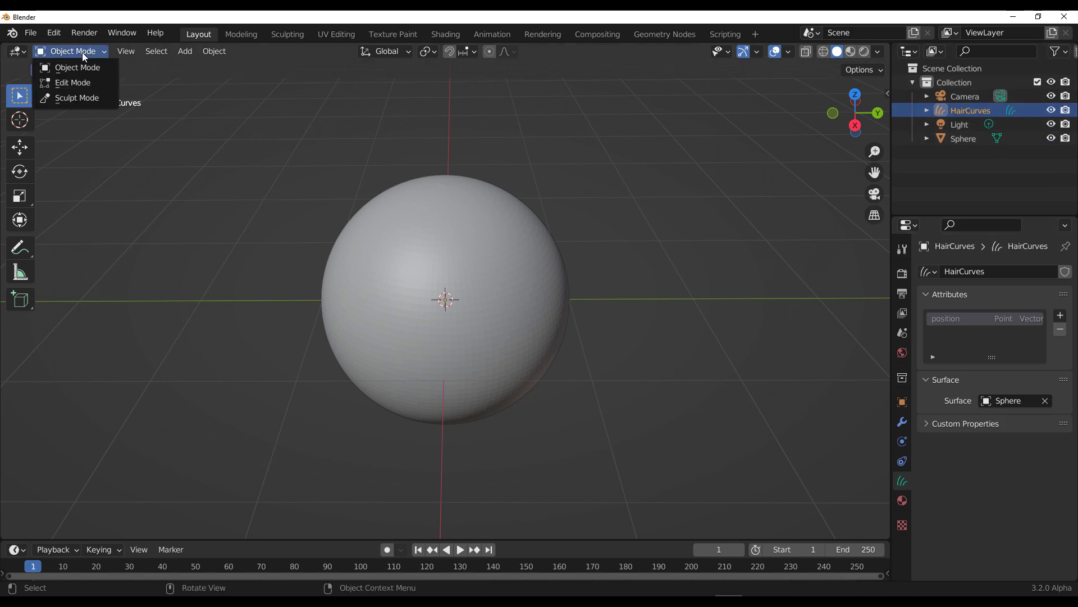
{"action": "left_click", "coordinate": [72, 100]}
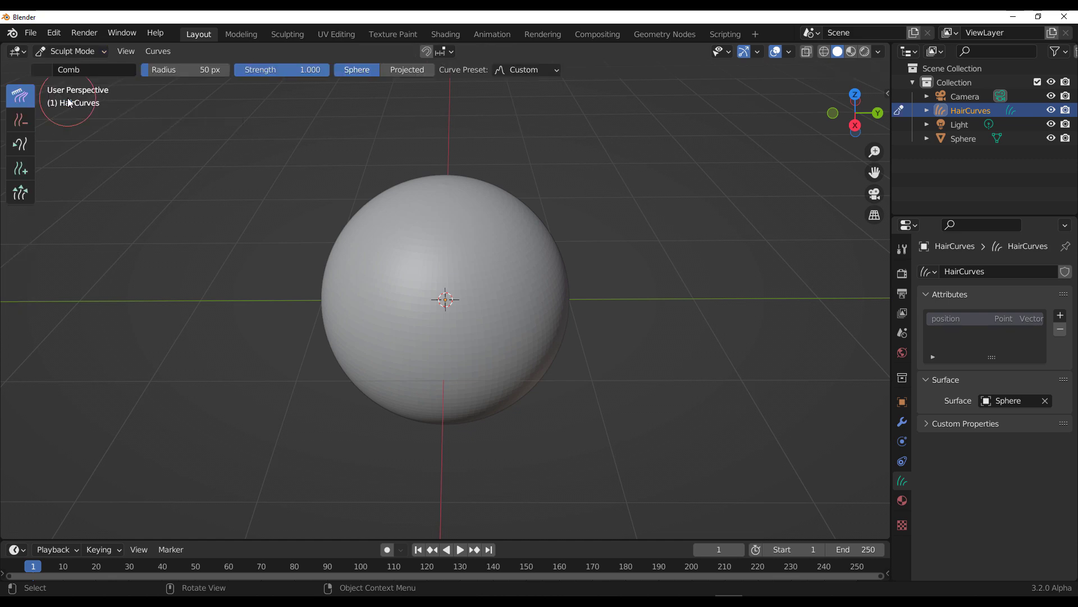
{"action": "left_click", "coordinate": [20, 168]}
Step: Paint a small tuft of hair near the top of the sphere with the Add brush
{"action": "middle_click_drag", "start_coordinate": [132, 277], "coordinate": [281, 303]}
{"action": "scroll", "coordinate": [373, 304], "scroll_direction": "up", "scroll_amount": 4}
{"action": "scroll", "coordinate": [376, 303], "scroll_direction": "down", "scroll_amount": 4}
{"action": "middle_click_drag", "start_coordinate": [466, 304], "coordinate": [427, 306]}
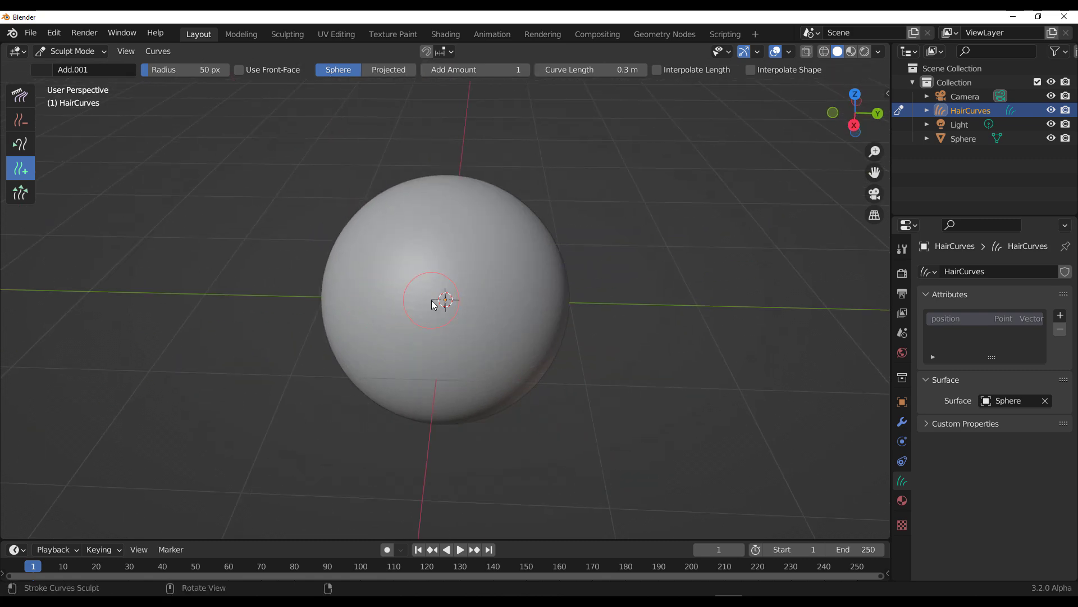
{"action": "scroll", "coordinate": [473, 237], "scroll_direction": "down", "scroll_amount": 5}
{"action": "middle_click_drag", "start_coordinate": [473, 237], "coordinate": [449, 279]}
{"action": "scroll", "coordinate": [414, 294], "scroll_direction": "up", "scroll_amount": 6}
{"action": "mouse_move", "coordinate": [445, 194]}
{"action": "left_mouse_down"}
{"action": "mouse_move", "coordinate": [450, 207]}
{"action": "mouse_move", "coordinate": [441, 201]}
{"action": "left_mouse_up"}
{"action": "scroll", "coordinate": [451, 303], "scroll_direction": "down", "scroll_amount": 4}
{"action": "middle_click_drag", "start_coordinate": [451, 303], "coordinate": [418, 341]}
Step: Try painting rows of hair across the front of the sphere, and undo these strokes
{"action": "mouse_move", "coordinate": [395, 293]}
{"action": "left_mouse_down"}
{"action": "mouse_move", "coordinate": [472, 277]}
{"action": "mouse_move", "coordinate": [494, 320]}
{"action": "left_mouse_up"}
{"action": "mouse_move", "coordinate": [493, 320]}
{"action": "middle_mouse_down"}
{"action": "mouse_move", "coordinate": [446, 305]}
{"action": "mouse_move", "coordinate": [483, 287]}
{"action": "mouse_move", "coordinate": [422, 287]}
{"action": "mouse_move", "coordinate": [400, 305]}
{"action": "middle_mouse_up"}
{"action": "left_click_drag", "start_coordinate": [400, 305], "coordinate": [506, 331]}
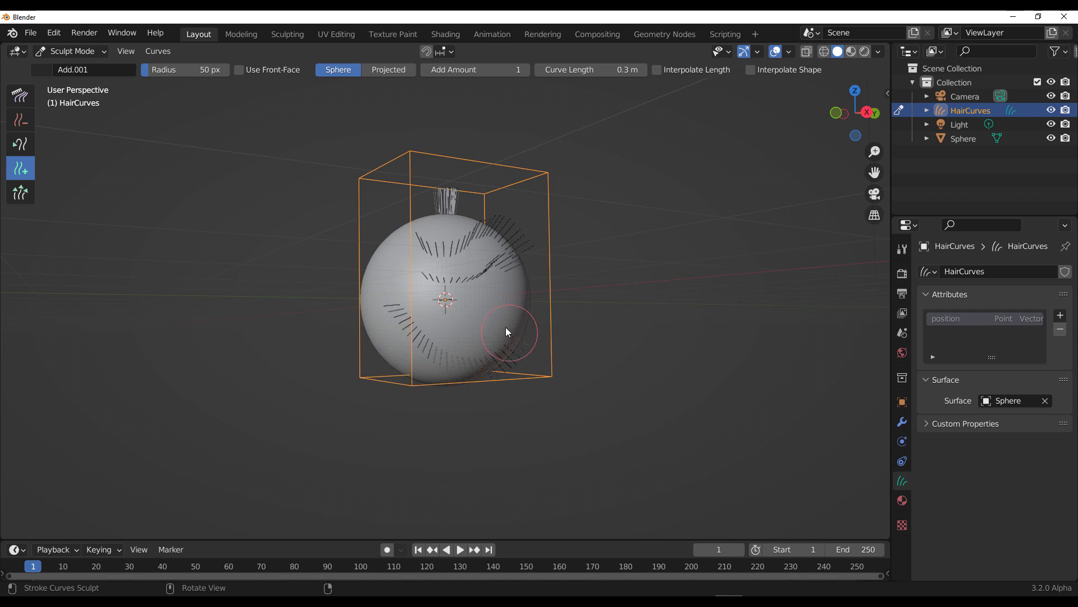
{"action": "left_click_drag", "start_coordinate": [425, 316], "coordinate": [490, 313]}
{"action": "middle_click_drag", "start_coordinate": [423, 295], "coordinate": [439, 263]}
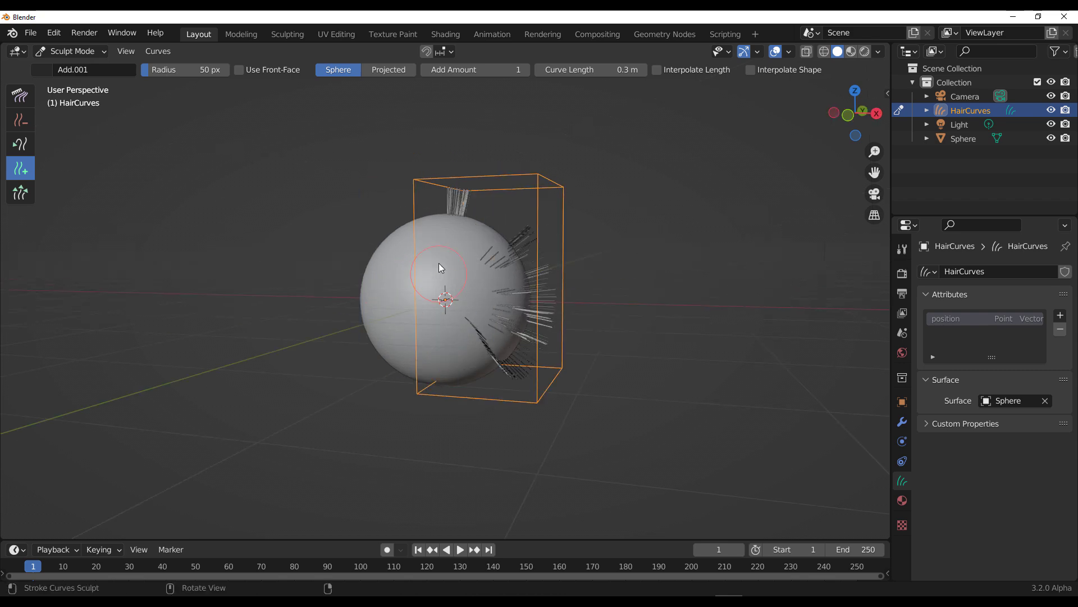
{"action": "key", "text": "ctrl+z"}
{"action": "key", "text": "ctrl+z"}
{"action": "key", "text": "ctrl+z"}
Step: Add two more hair tufts on the upper sphere, one on each side of the existing tuft
{"action": "middle_click_drag", "start_coordinate": [471, 319], "coordinate": [436, 360]}
{"action": "scroll", "coordinate": [429, 234], "scroll_direction": "up", "scroll_amount": 5}
{"action": "scroll", "coordinate": [430, 234], "scroll_direction": "down", "scroll_amount": 5}
{"action": "middle_click_drag", "start_coordinate": [462, 229], "coordinate": [464, 288]}
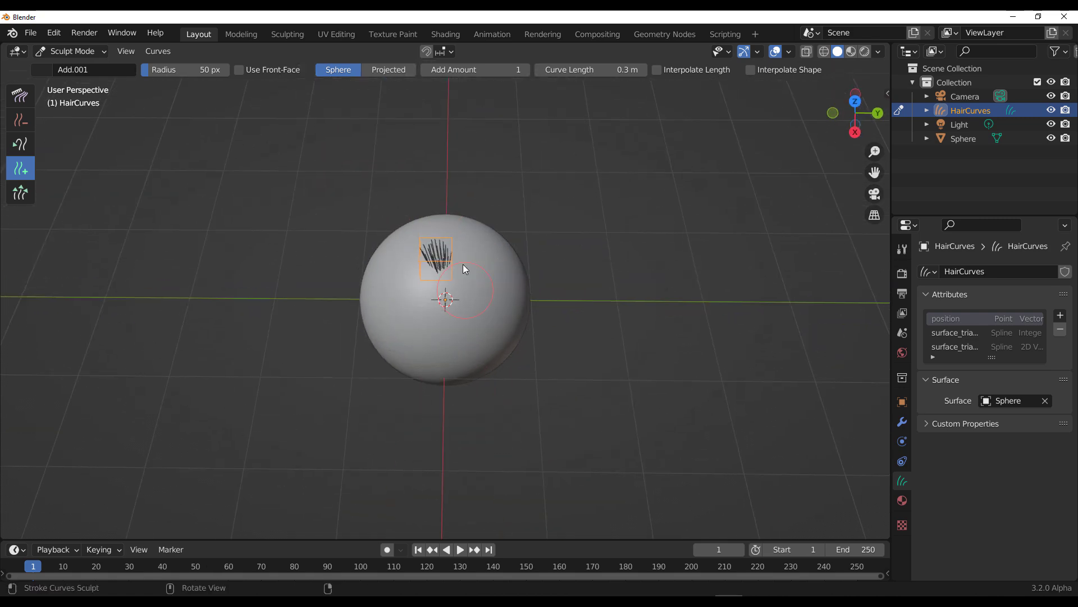
{"action": "scroll", "coordinate": [463, 264], "scroll_direction": "up", "scroll_amount": 4}
{"action": "left_click_drag", "start_coordinate": [526, 205], "coordinate": [528, 224]}
{"action": "middle_click_drag", "start_coordinate": [436, 270], "coordinate": [459, 253]}
{"action": "mouse_move", "coordinate": [354, 220]}
{"action": "left_mouse_down"}
{"action": "mouse_move", "coordinate": [331, 215]}
{"action": "mouse_move", "coordinate": [345, 250]}
{"action": "left_mouse_up"}
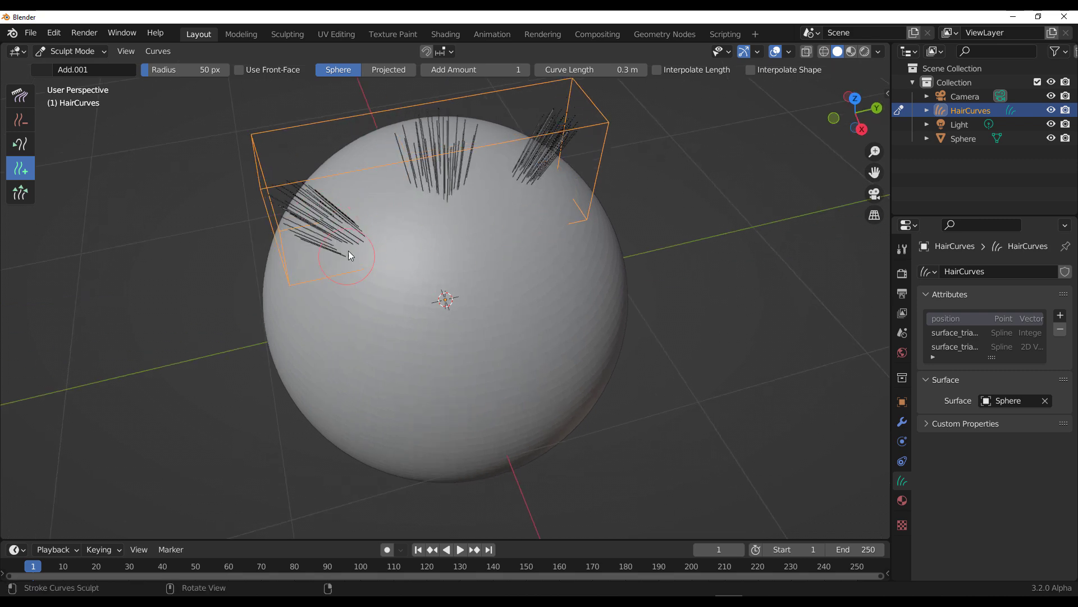
Step: Lengthen the three hair tufts using the Grow / Shrink brush with a radius of 202 px
{"action": "left_click", "coordinate": [20, 197]}
{"action": "scroll", "coordinate": [314, 258], "scroll_direction": "down", "scroll_amount": 4}
{"action": "middle_click_drag", "start_coordinate": [480, 226], "coordinate": [486, 202]}
{"action": "scroll", "coordinate": [489, 213], "scroll_direction": "up", "scroll_amount": 4}
{"action": "middle_click_drag", "start_coordinate": [507, 274], "coordinate": [484, 378], "text": "shift"}
{"action": "middle_click_drag", "start_coordinate": [494, 323], "coordinate": [469, 290]}
{"action": "key", "text": "f"}
{"action": "left_click", "coordinate": [599, 310]}
{"action": "mouse_move", "coordinate": [520, 214]}
{"action": "left_mouse_down"}
{"action": "mouse_move", "coordinate": [580, 153]}
{"action": "mouse_move", "coordinate": [477, 191]}
{"action": "left_mouse_up"}
Step: Examine the lengthened hair tufts on the sphere from afar and up close
{"action": "scroll", "coordinate": [449, 218], "scroll_direction": "down", "scroll_amount": 3}
{"action": "scroll", "coordinate": [298, 242], "scroll_direction": "down", "scroll_amount": 4}
{"action": "scroll", "coordinate": [307, 244], "scroll_direction": "up", "scroll_amount": 5}
{"action": "middle_click_drag", "start_coordinate": [322, 241], "coordinate": [438, 329], "text": "shift"}
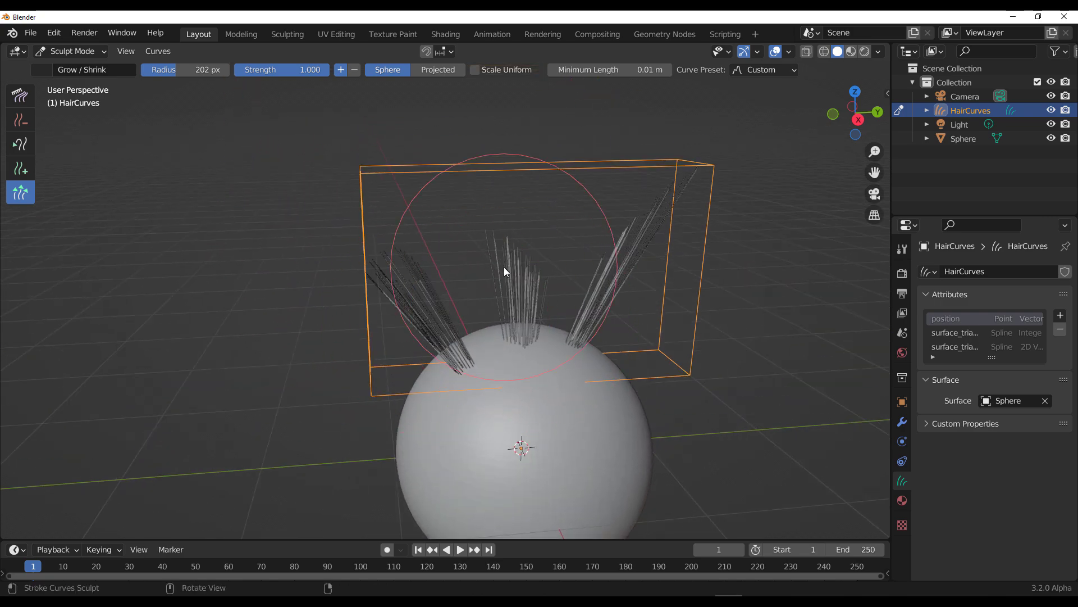
{"action": "scroll", "coordinate": [515, 266], "scroll_direction": "down", "scroll_amount": 5}
{"action": "scroll", "coordinate": [516, 260], "scroll_direction": "up", "scroll_amount": 5}
{"action": "scroll", "coordinate": [494, 269], "scroll_direction": "up", "scroll_amount": 4}
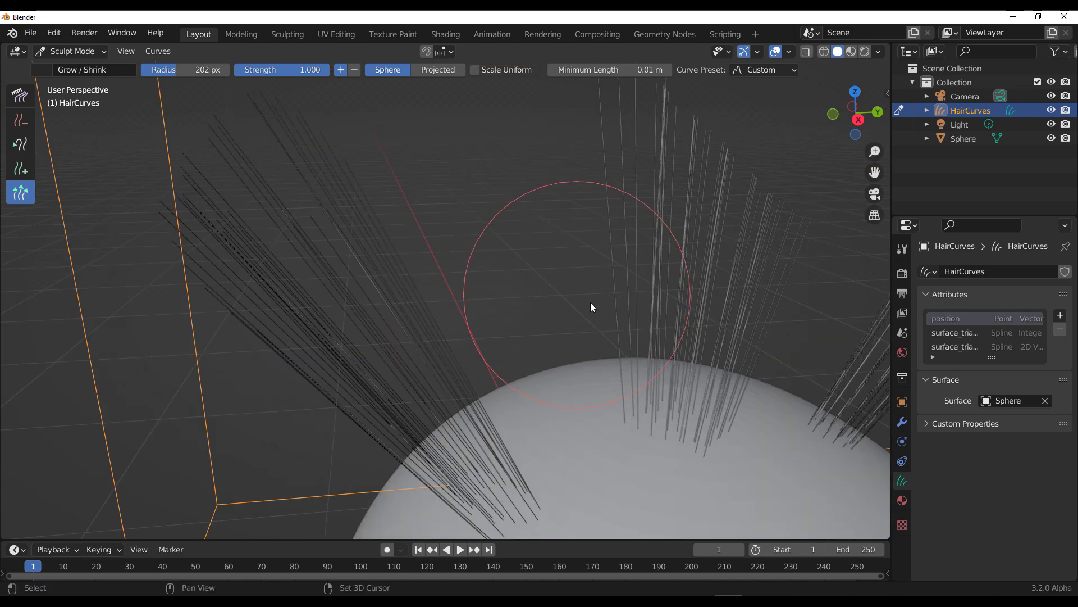
Step: Bend the tips of the two outer hair tufts outward and downward with the Snake Hook brush
{"action": "scroll", "coordinate": [591, 303], "scroll_direction": "up", "scroll_amount": 2}
{"action": "scroll", "coordinate": [491, 245], "scroll_direction": "down", "scroll_amount": 4}
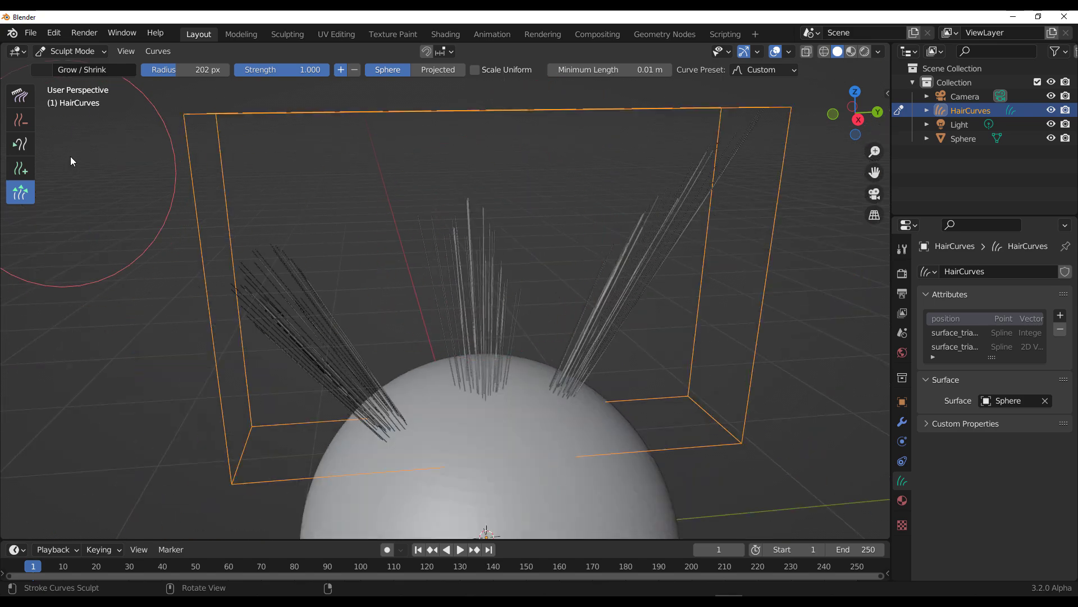
{"action": "left_click", "coordinate": [20, 144]}
{"action": "scroll", "coordinate": [306, 305], "scroll_direction": "down", "scroll_amount": 1}
{"action": "mouse_move", "coordinate": [307, 304]}
{"action": "left_mouse_down"}
{"action": "mouse_move", "coordinate": [267, 374]}
{"action": "mouse_move", "coordinate": [329, 311]}
{"action": "mouse_move", "coordinate": [349, 349]}
{"action": "mouse_move", "coordinate": [298, 400]}
{"action": "left_mouse_up"}
{"action": "mouse_move", "coordinate": [629, 251]}
{"action": "left_mouse_down"}
{"action": "mouse_move", "coordinate": [628, 301]}
{"action": "mouse_move", "coordinate": [671, 374]}
{"action": "left_mouse_up"}
Step: Comb the two outer hair tufts down along the sides of the sphere using the Comb brush with a 202 px radius
{"action": "left_click", "coordinate": [20, 96]}
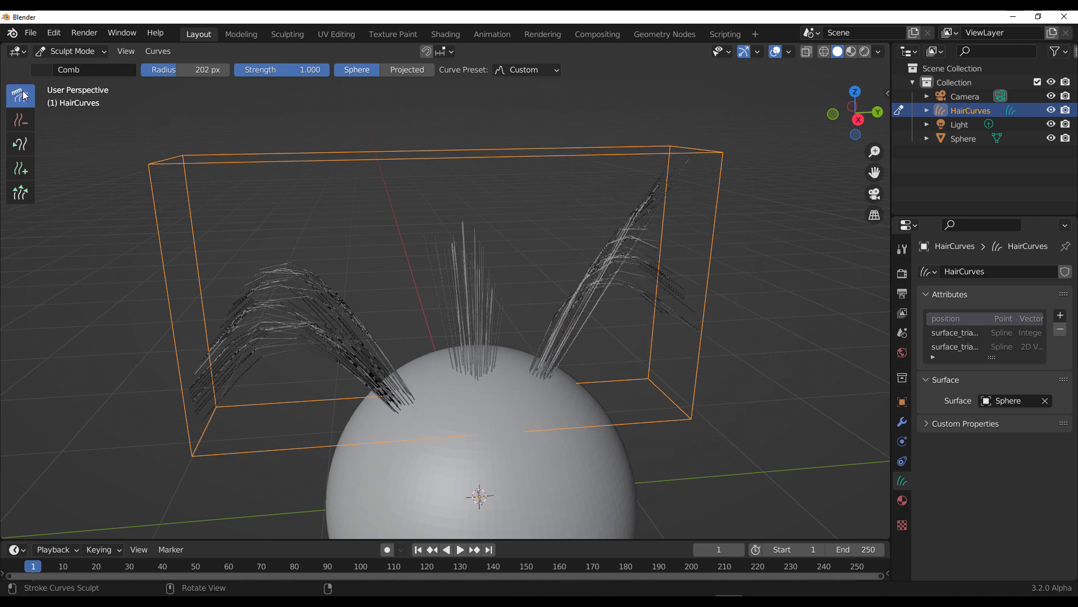
{"action": "mouse_move", "coordinate": [622, 291]}
{"action": "left_mouse_down"}
{"action": "mouse_move", "coordinate": [592, 256]}
{"action": "mouse_move", "coordinate": [694, 315]}
{"action": "mouse_move", "coordinate": [721, 352]}
{"action": "mouse_move", "coordinate": [611, 328]}
{"action": "mouse_move", "coordinate": [687, 337]}
{"action": "mouse_move", "coordinate": [728, 407]}
{"action": "left_mouse_up"}
{"action": "left_click_drag", "start_coordinate": [700, 351], "coordinate": [723, 442]}
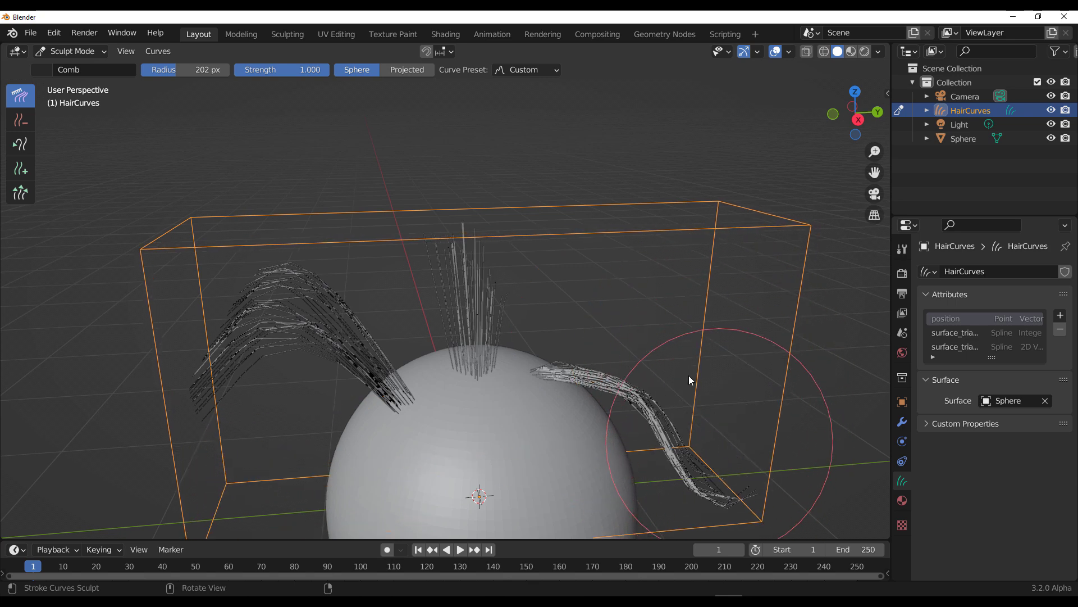
{"action": "left_click_drag", "start_coordinate": [689, 376], "coordinate": [693, 449]}
{"action": "mouse_move", "coordinate": [339, 281]}
{"action": "left_mouse_down"}
{"action": "mouse_move", "coordinate": [244, 433]}
{"action": "mouse_move", "coordinate": [220, 510]}
{"action": "left_mouse_up"}
Step: Comb the middle hair tuft upward and brush once more over the tufts from a different viewing angle
{"action": "left_click_drag", "start_coordinate": [467, 305], "coordinate": [460, 257]}
{"action": "scroll", "coordinate": [585, 374], "scroll_direction": "down", "scroll_amount": 5}
{"action": "middle_click_drag", "start_coordinate": [629, 389], "coordinate": [708, 379]}
{"action": "mouse_move", "coordinate": [440, 352]}
{"action": "left_mouse_down"}
{"action": "mouse_move", "coordinate": [484, 381]}
{"action": "mouse_move", "coordinate": [475, 386]}
{"action": "left_mouse_up"}
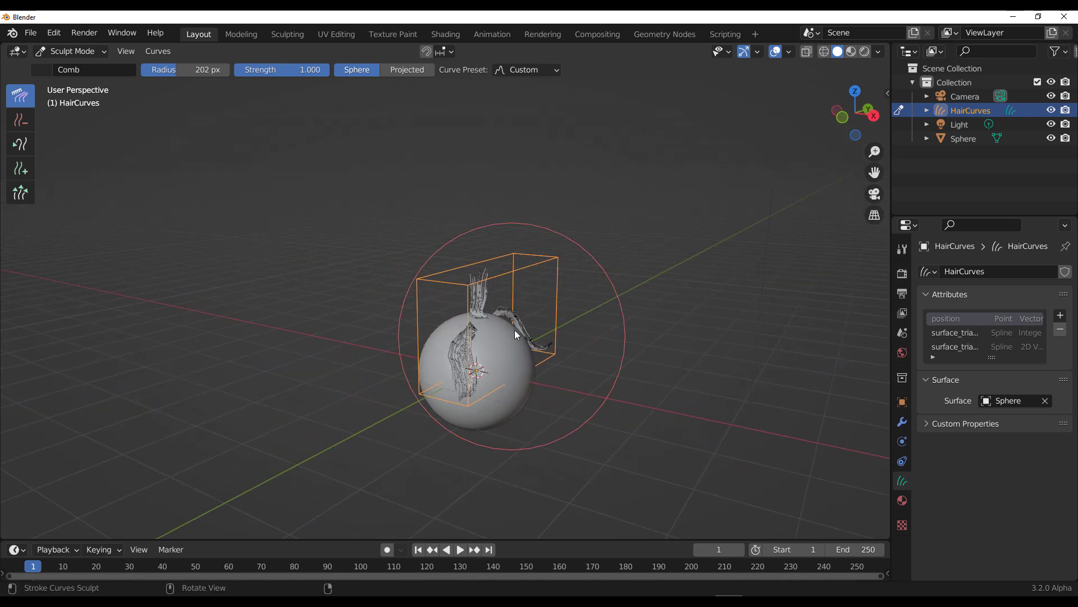
{"action": "middle_click_drag", "start_coordinate": [527, 322], "coordinate": [460, 336]}
{"action": "scroll", "coordinate": [460, 336], "scroll_direction": "up", "scroll_amount": 6}
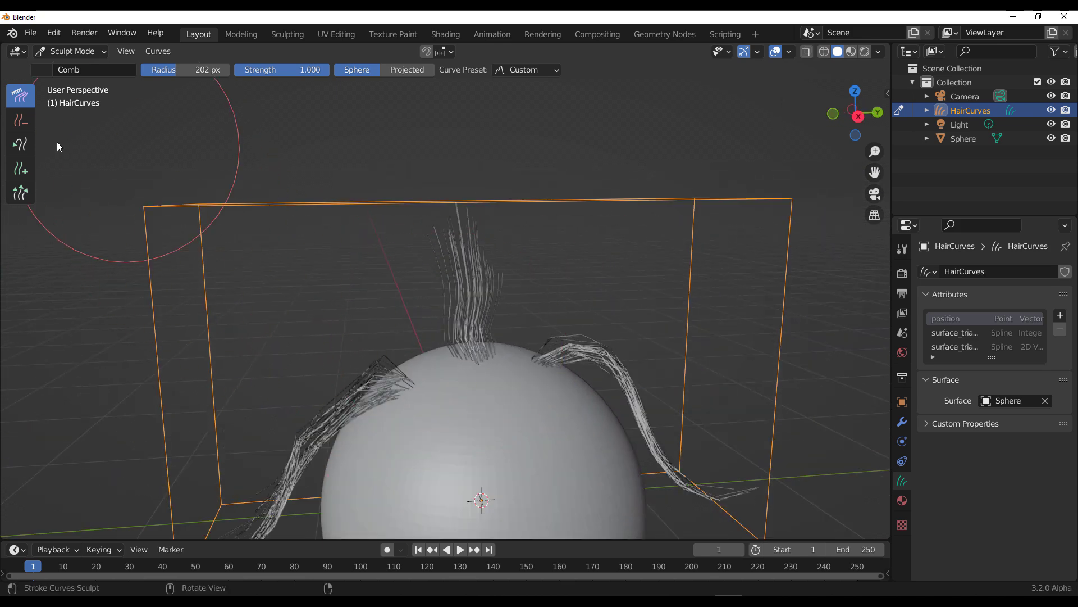
Step: Switch to Object Mode and set up a new geometry node tree for the hair curves in the Geometry Nodes workspace
{"action": "left_click", "coordinate": [67, 68]}
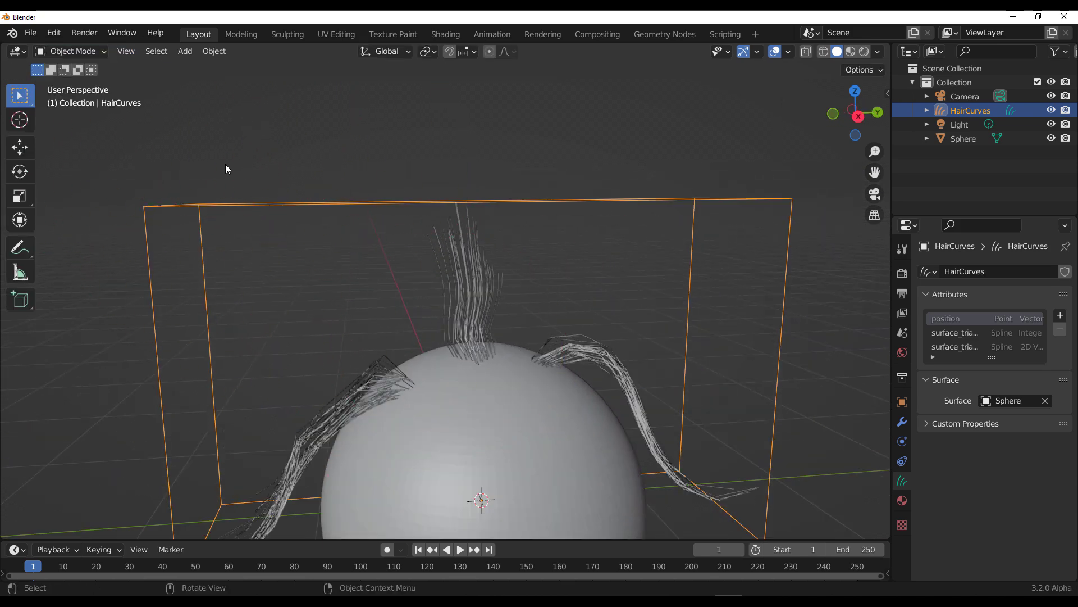
{"action": "left_click", "coordinate": [602, 355]}
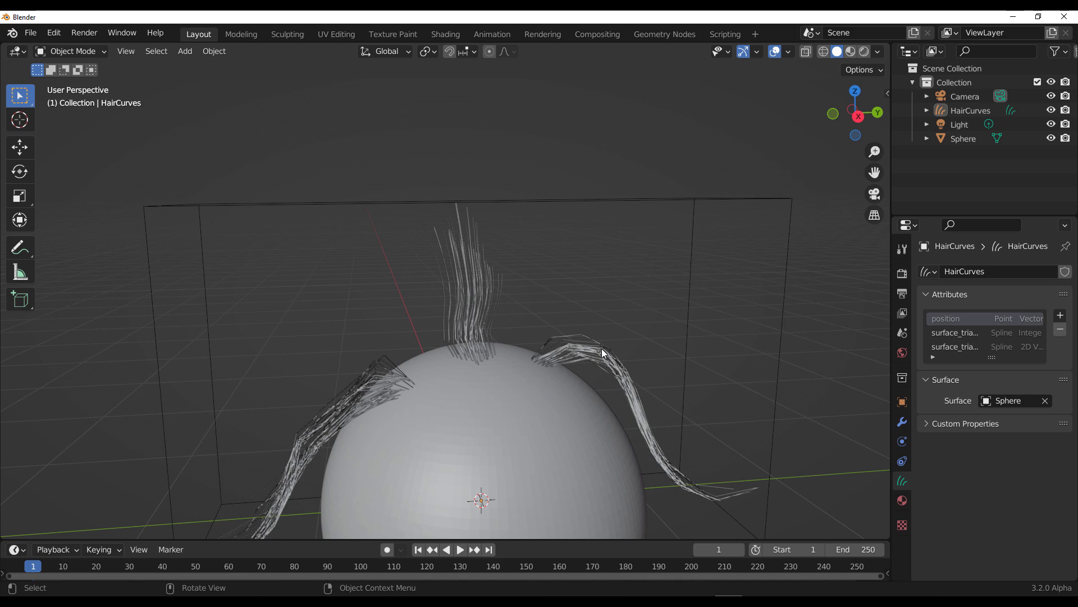
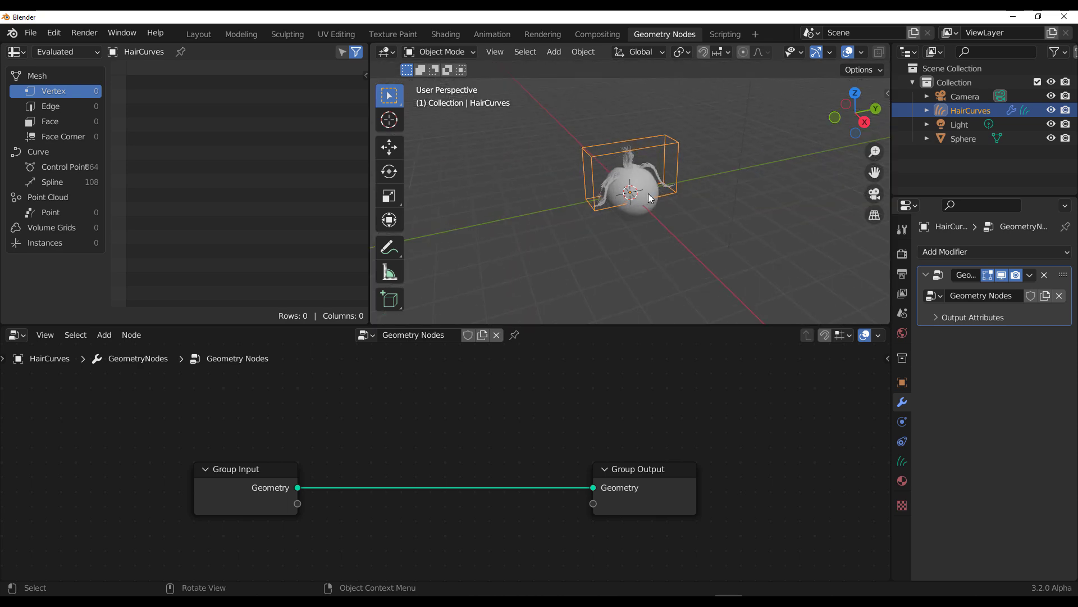
{"action": "middle_click_drag", "start_coordinate": [647, 195], "coordinate": [576, 458], "text": "shift"}
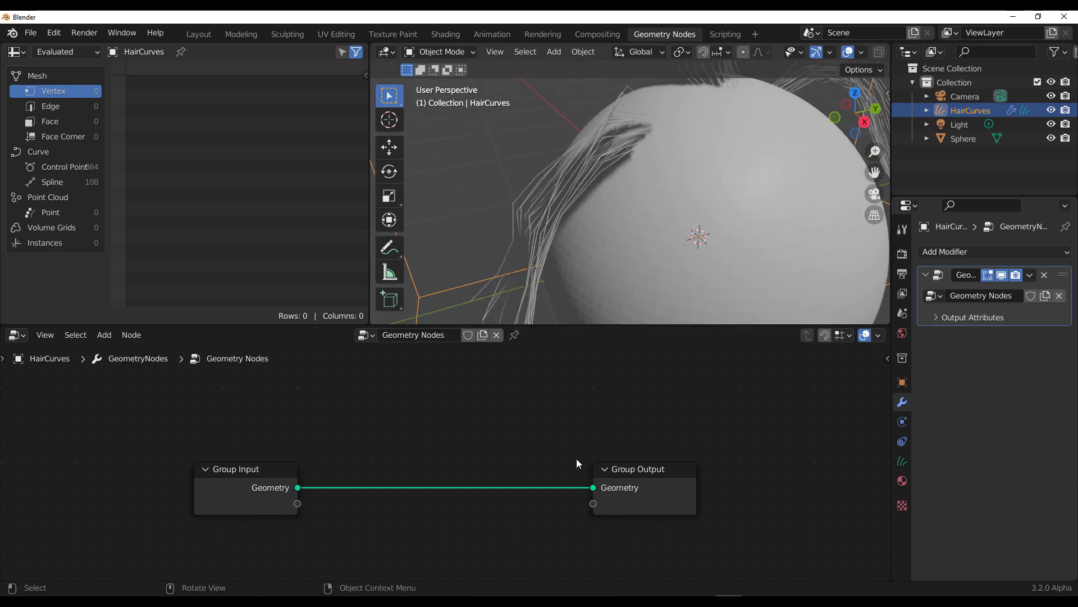
{"action": "scroll", "coordinate": [601, 168], "scroll_direction": "down", "scroll_amount": 8}
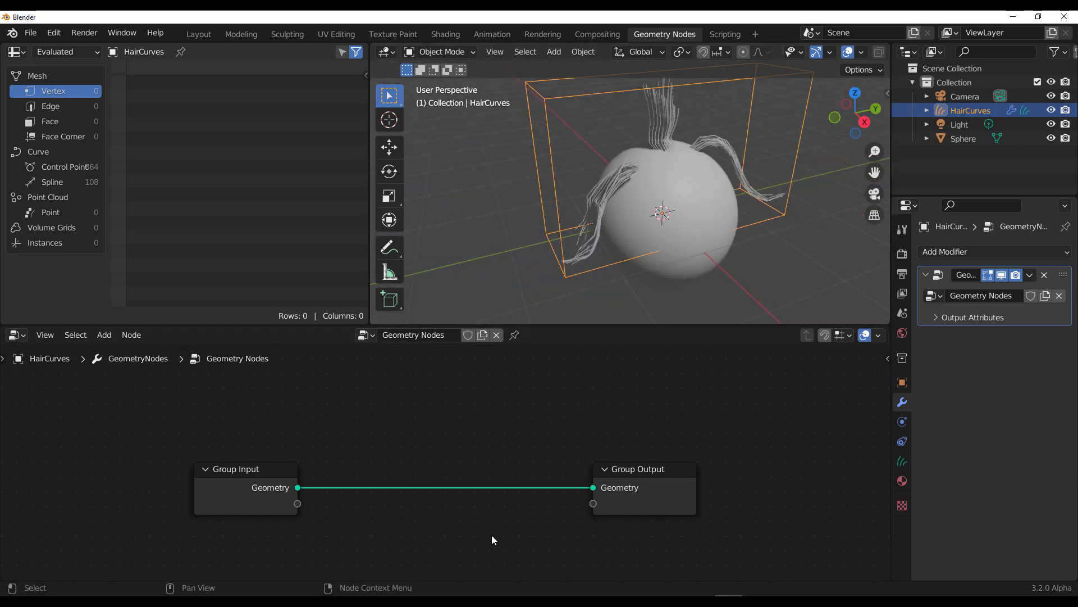
Step: Insert a Resample Curve node between the Group Input and Group Output geometry
{"action": "left_click_drag", "start_coordinate": [297, 487], "coordinate": [413, 420]}
{"action": "type", "text": "res"}
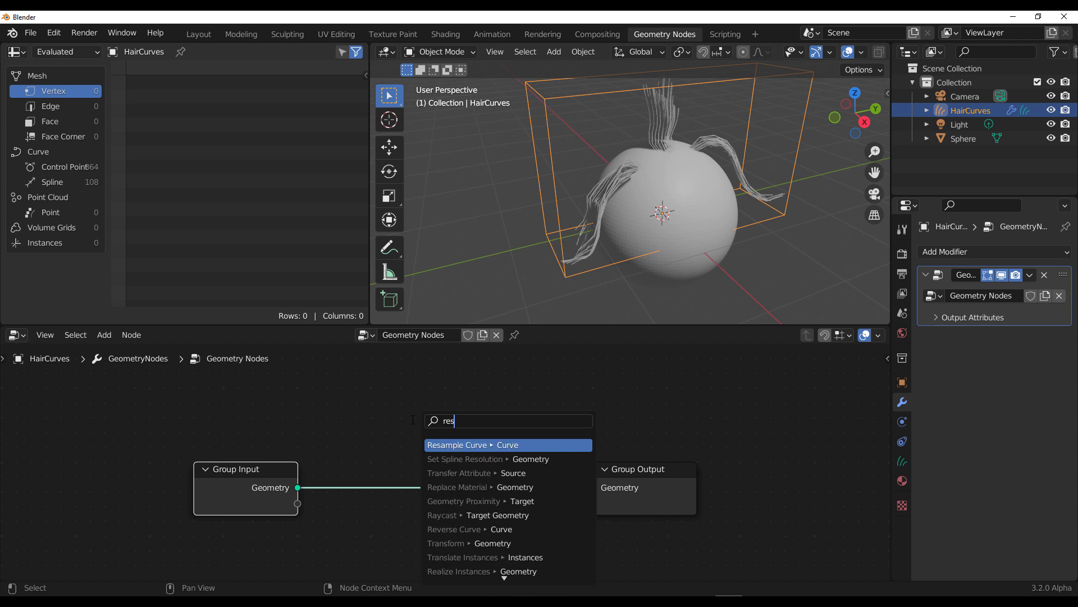
{"action": "type", "text": "s"}
{"action": "key", "text": "Return"}
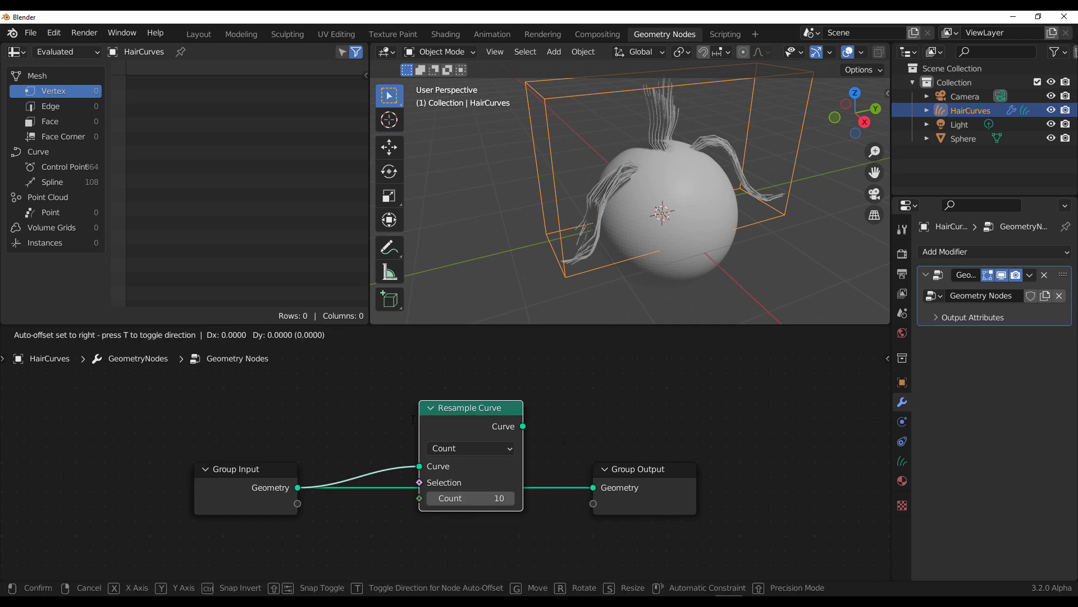
{"action": "left_click", "coordinate": [397, 470]}
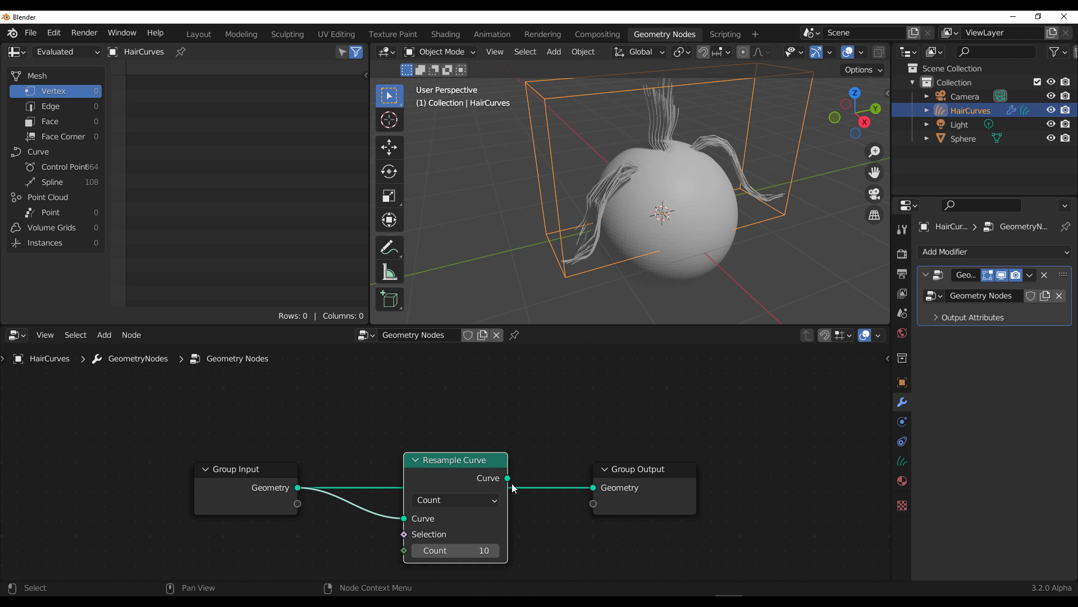
{"action": "left_click_drag", "start_coordinate": [507, 478], "coordinate": [595, 488]}
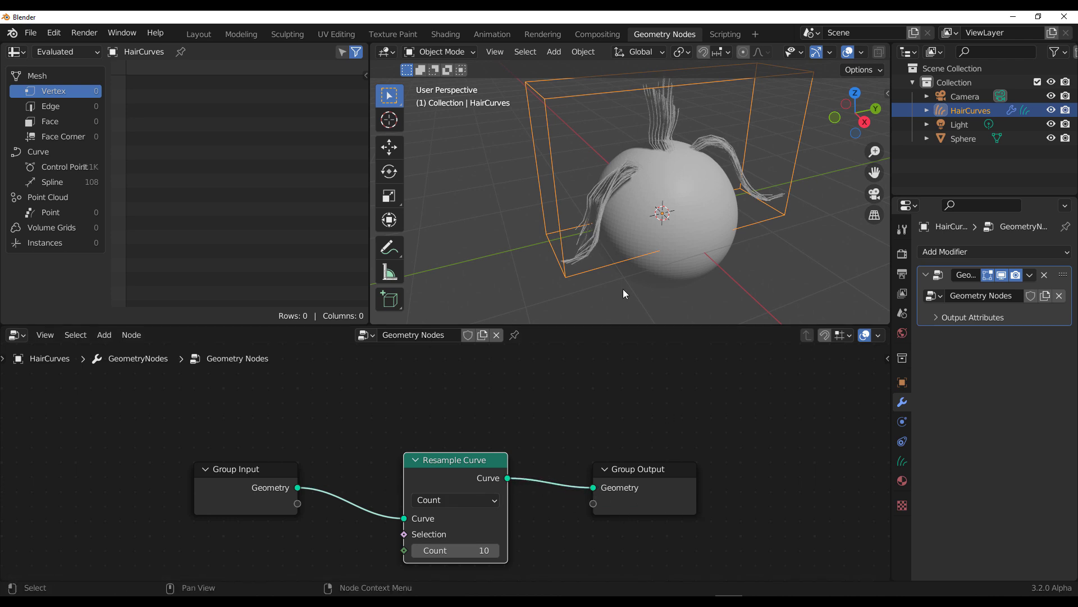
Step: Set the Resample Curve count to 53 and inspect the hair from other angles
{"action": "left_click_drag", "start_coordinate": [453, 550], "coordinate": [495, 549]}
{"action": "middle_click_drag", "start_coordinate": [698, 255], "coordinate": [612, 224]}
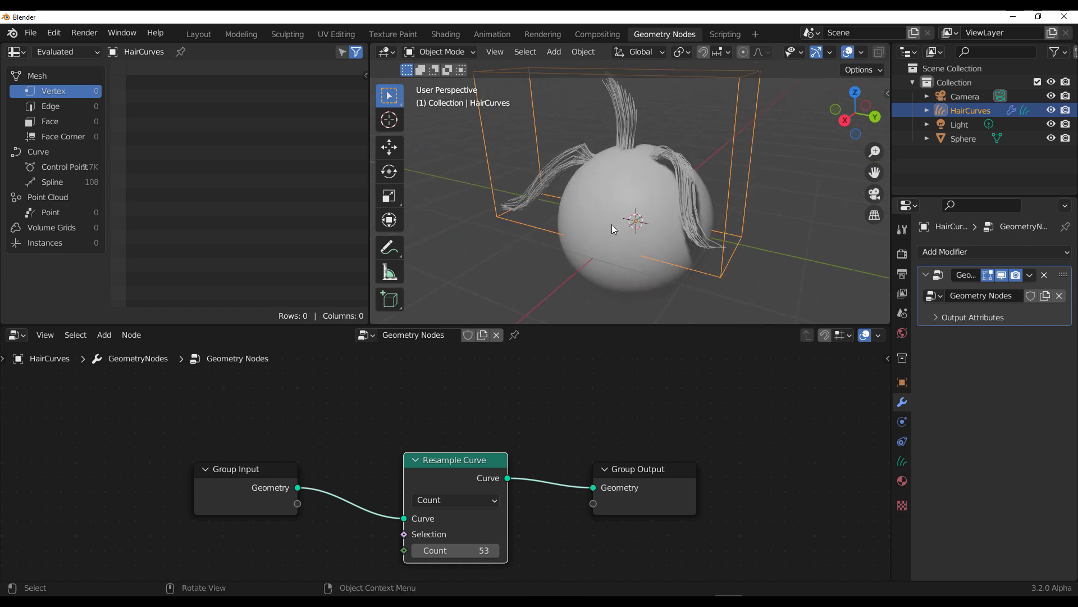
{"action": "scroll", "coordinate": [719, 180], "scroll_direction": "up", "scroll_amount": 5}
{"action": "middle_click_drag", "start_coordinate": [721, 185], "coordinate": [743, 301]}
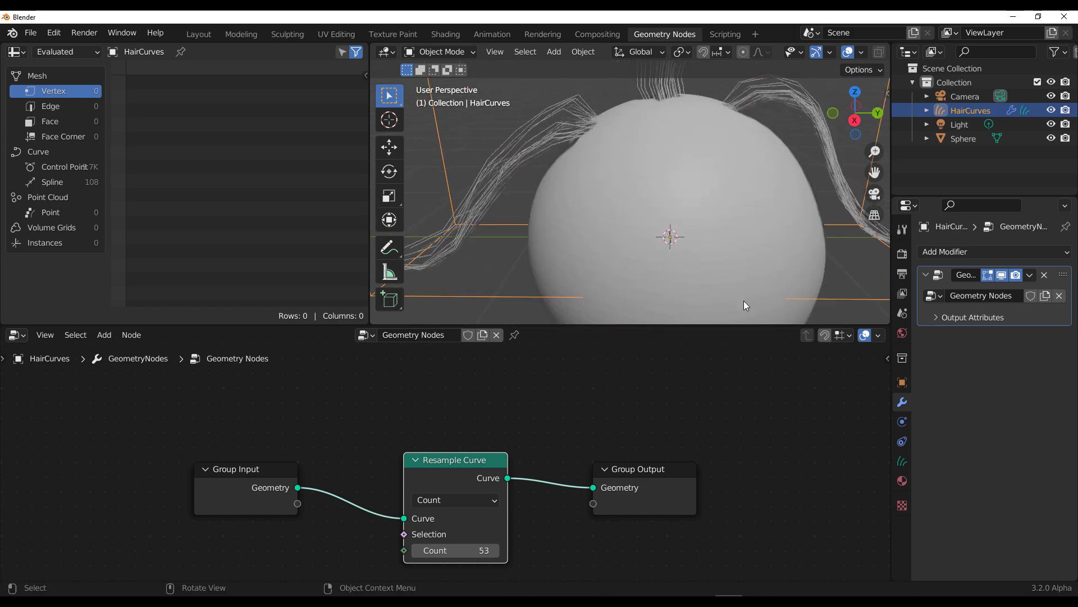
Step: Make room before the Group Output node and insert a Curve to Points node after Resample Curve
{"action": "scroll", "coordinate": [630, 470], "scroll_direction": "down", "scroll_amount": 3}
{"action": "middle_click_drag", "start_coordinate": [604, 514], "coordinate": [547, 465]}
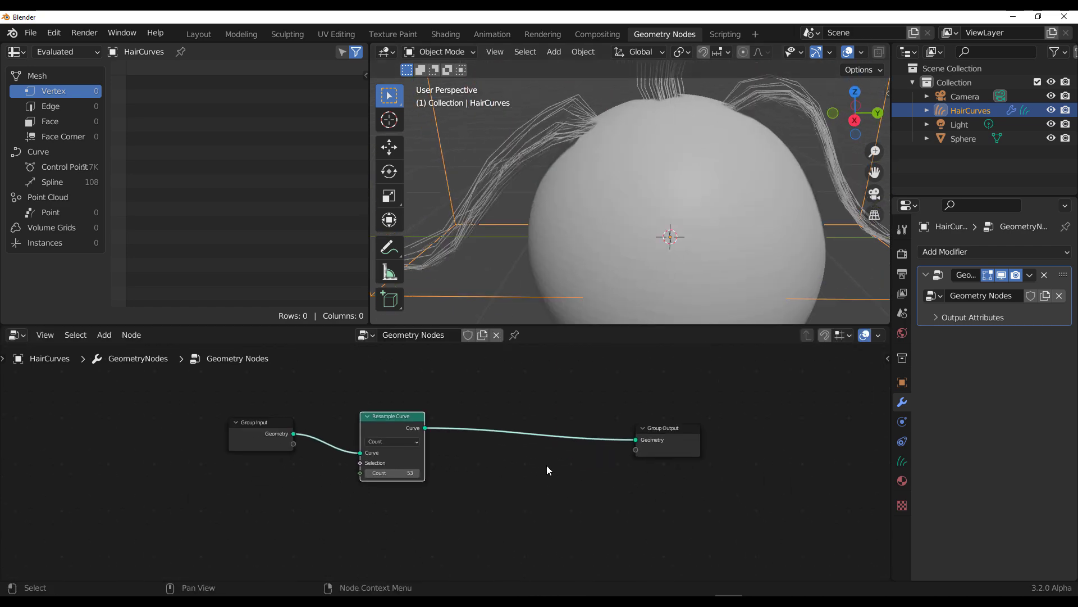
{"action": "scroll", "coordinate": [472, 477], "scroll_direction": "up", "scroll_amount": 2}
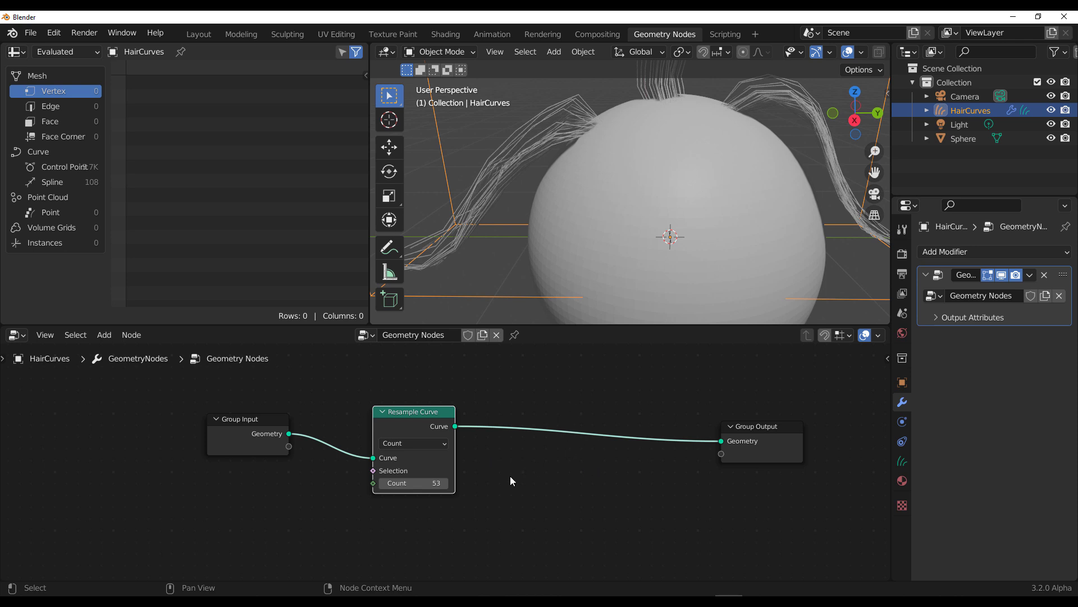
{"action": "key", "text": "shift+a"}
{"action": "left_click", "coordinate": [450, 306]}
{"action": "type", "text": "nous"}
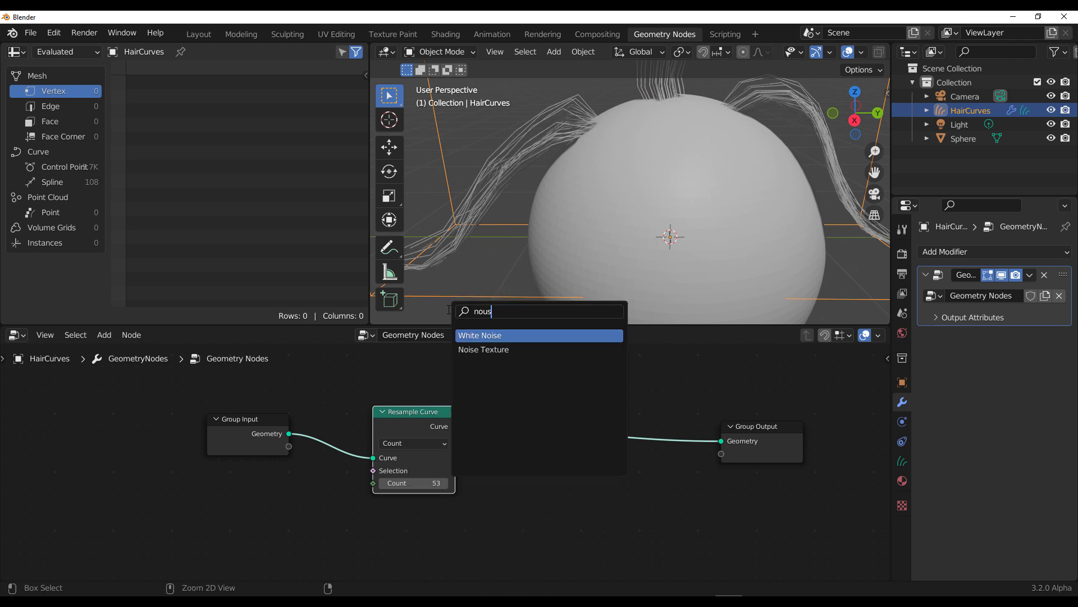
{"action": "key", "text": "ctrl+a"}
{"action": "key", "text": "BackSpace"}
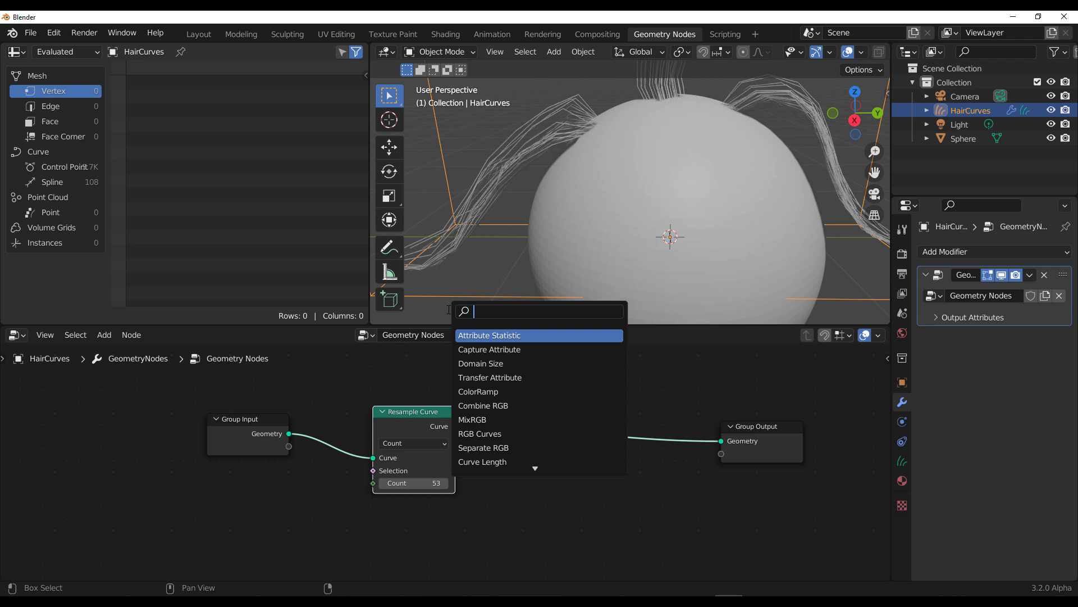
{"action": "type", "text": "ctp"}
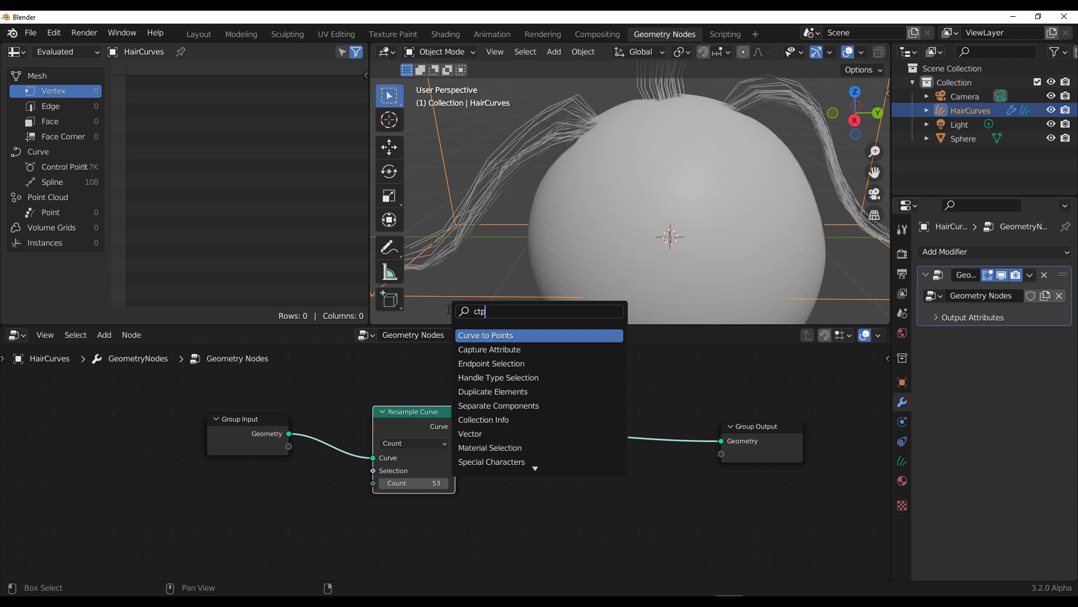
{"action": "key", "text": "Return"}
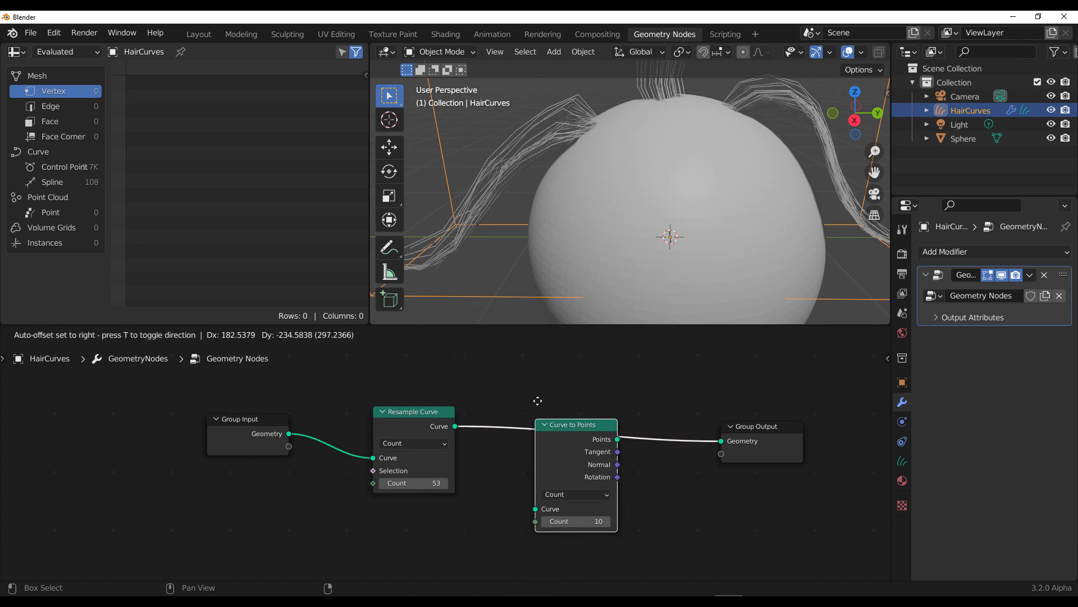
{"action": "left_click", "coordinate": [591, 465]}
{"action": "scroll", "coordinate": [722, 492], "scroll_direction": "down", "scroll_amount": 1}
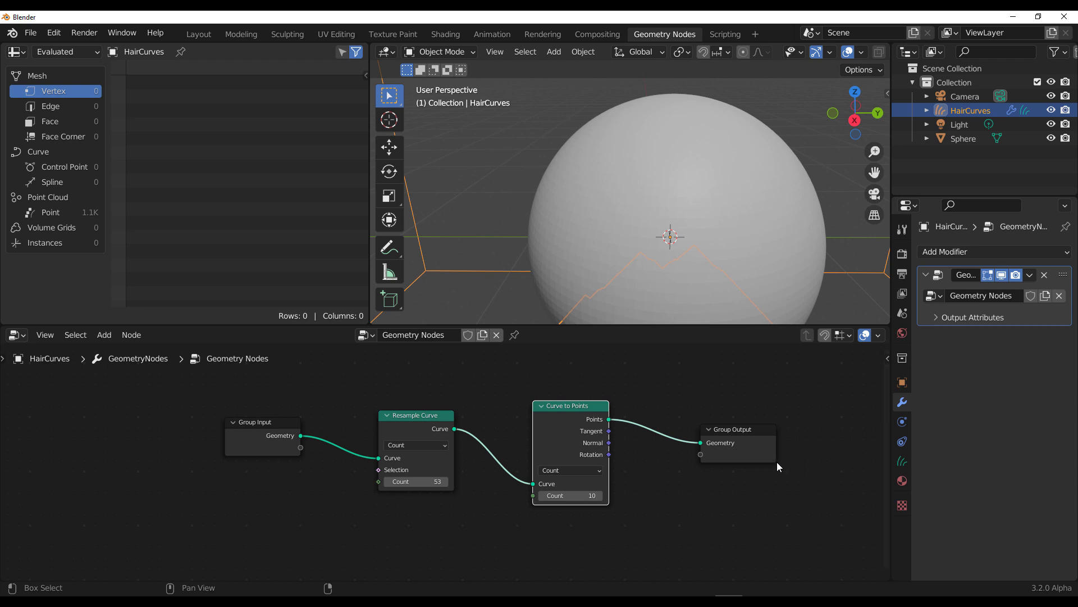
Step: Examine the points generated along the hair curves from several angles in solid shading
{"action": "scroll", "coordinate": [653, 242], "scroll_direction": "down", "scroll_amount": 8}
{"action": "scroll", "coordinate": [653, 189], "scroll_direction": "up", "scroll_amount": 4}
{"action": "middle_click_drag", "start_coordinate": [527, 141], "coordinate": [694, 162]}
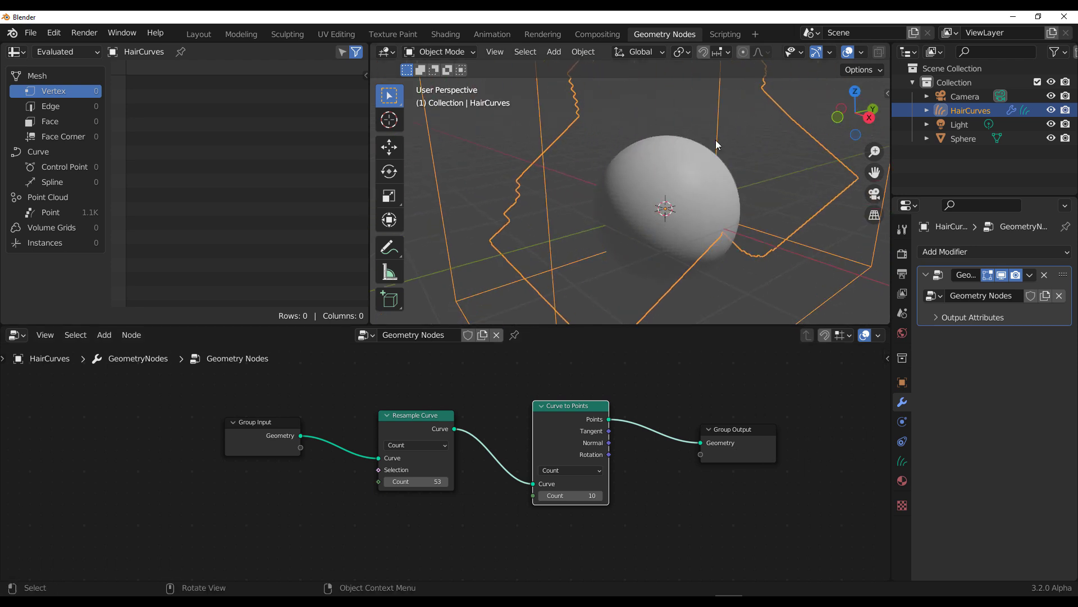
{"action": "key", "text": "z"}
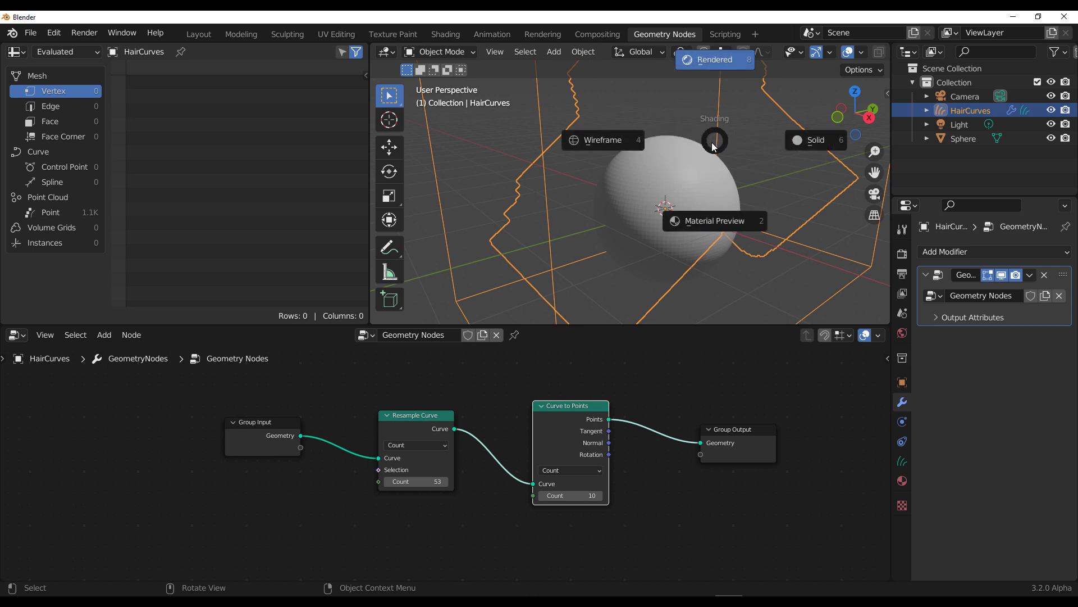
{"action": "left_click", "coordinate": [811, 145]}
{"action": "scroll", "coordinate": [755, 218], "scroll_direction": "down", "scroll_amount": 5}
{"action": "middle_click_drag", "start_coordinate": [755, 218], "coordinate": [693, 214]}
{"action": "scroll", "coordinate": [693, 214], "scroll_direction": "up", "scroll_amount": 2}
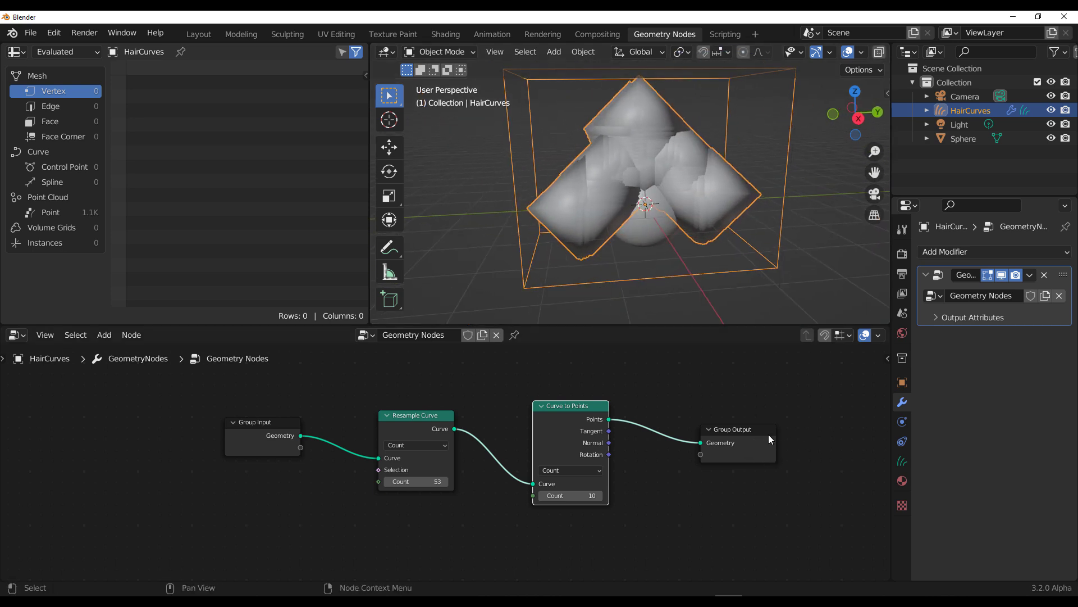
Step: Move the Group Output node farther from Curve to Points to make room for another node
{"action": "left_click_drag", "start_coordinate": [747, 438], "coordinate": [821, 441]}
{"action": "scroll", "coordinate": [669, 476], "scroll_direction": "up", "scroll_amount": 3}
{"action": "scroll", "coordinate": [668, 476], "scroll_direction": "down", "scroll_amount": 3}
{"action": "middle_click_drag", "start_coordinate": [674, 476], "coordinate": [596, 454]}
Step: Insert an Instance on Points node between Curve to Points and Group Output
{"action": "key", "text": "shift+a"}
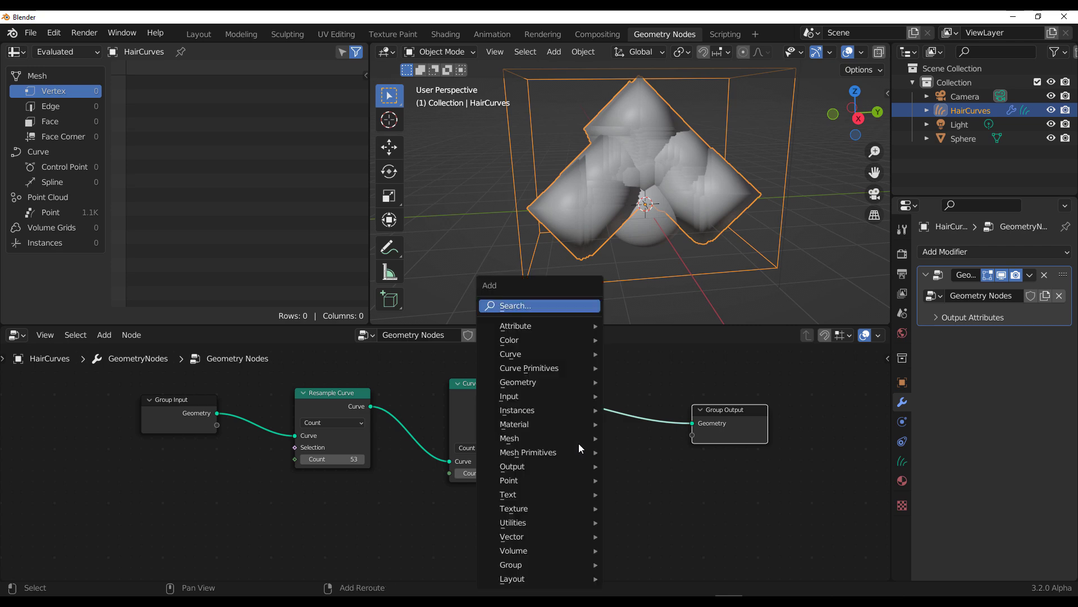
{"action": "left_click", "coordinate": [525, 303]}
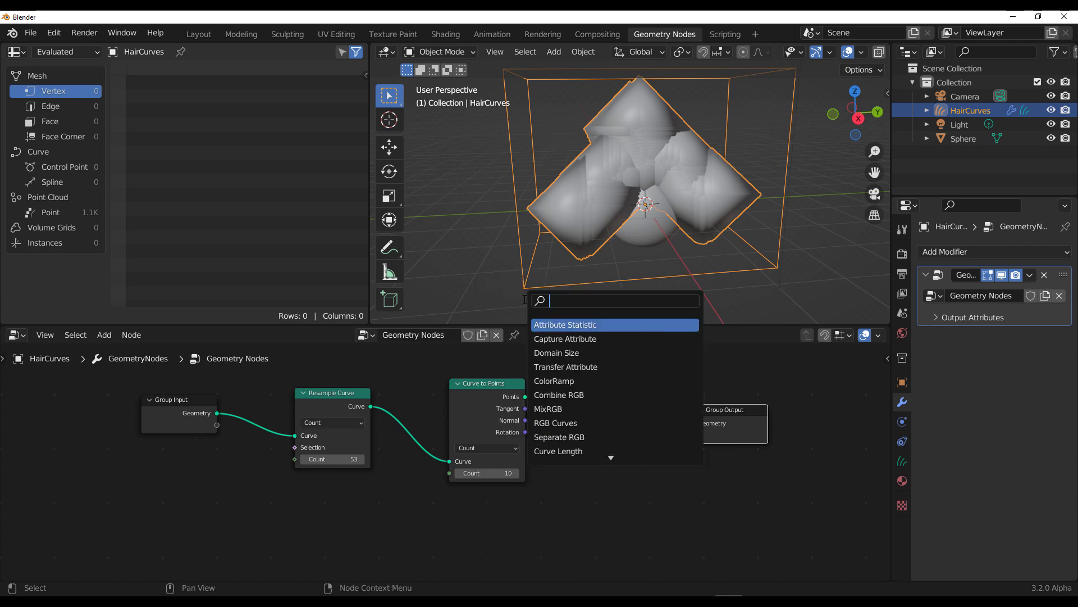
{"action": "type", "text": "pt"}
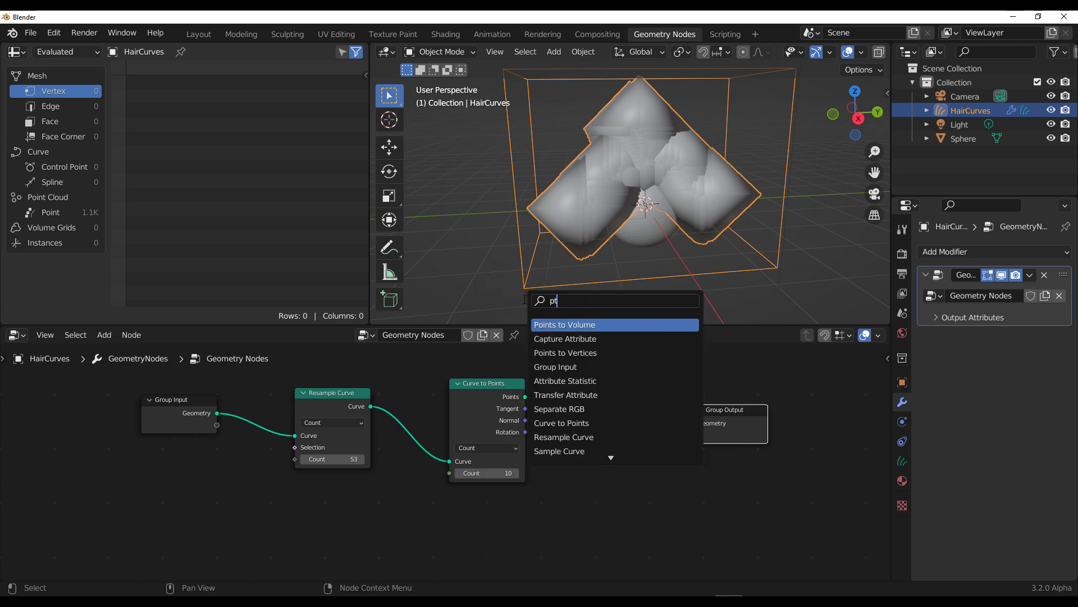
{"action": "key", "text": "BackSpace"}
{"action": "key", "text": "BackSpace"}
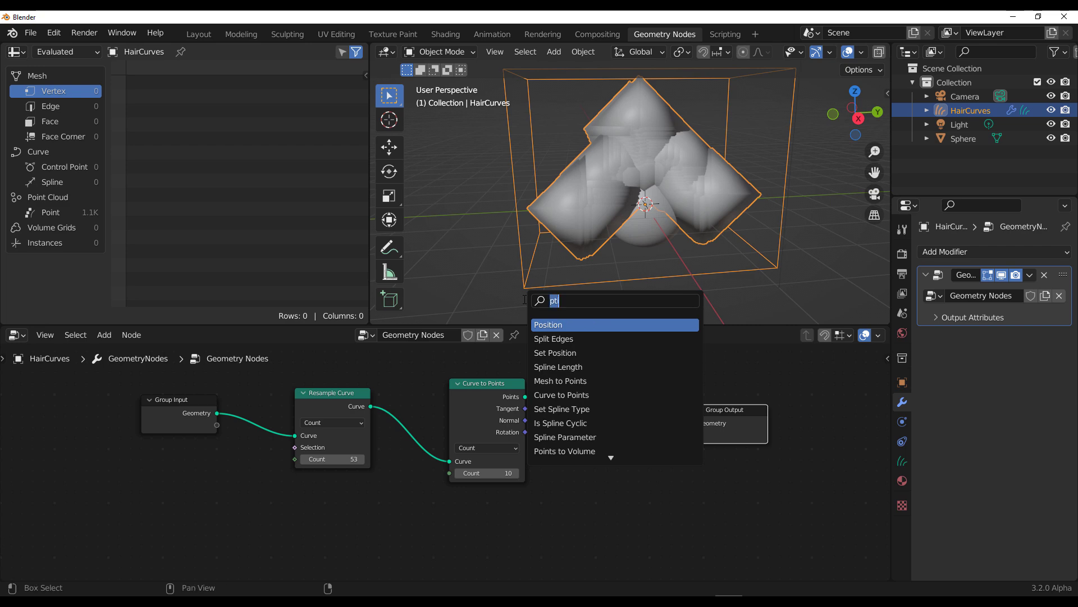
{"action": "type", "text": "instance"}
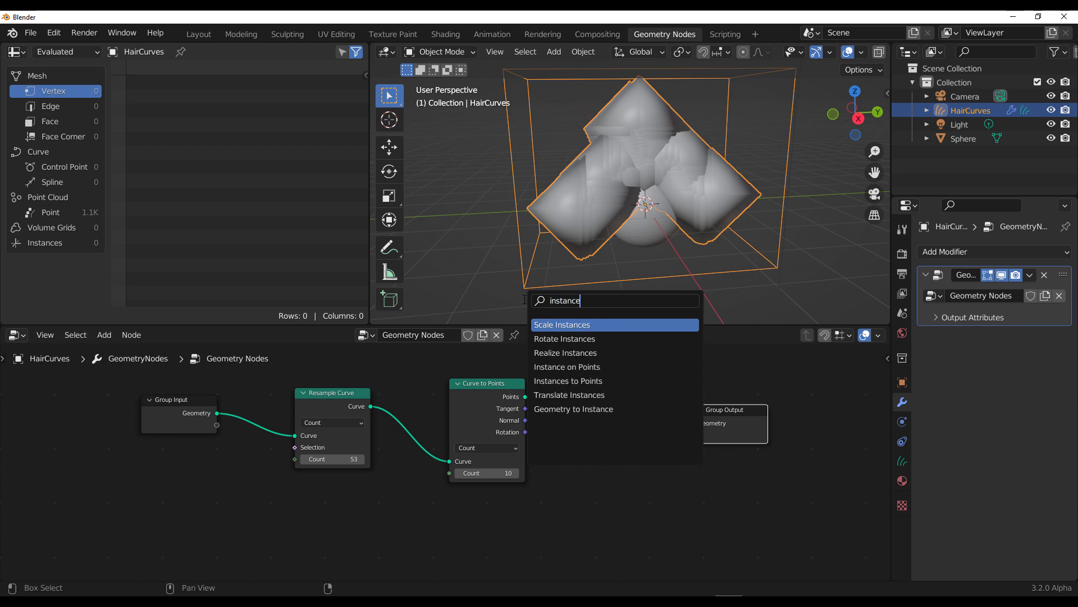
{"action": "key", "text": "Up"}
{"action": "key", "text": "Up"}
{"action": "key", "text": "Up"}
{"action": "key", "text": "Up"}
{"action": "key", "text": "Return"}
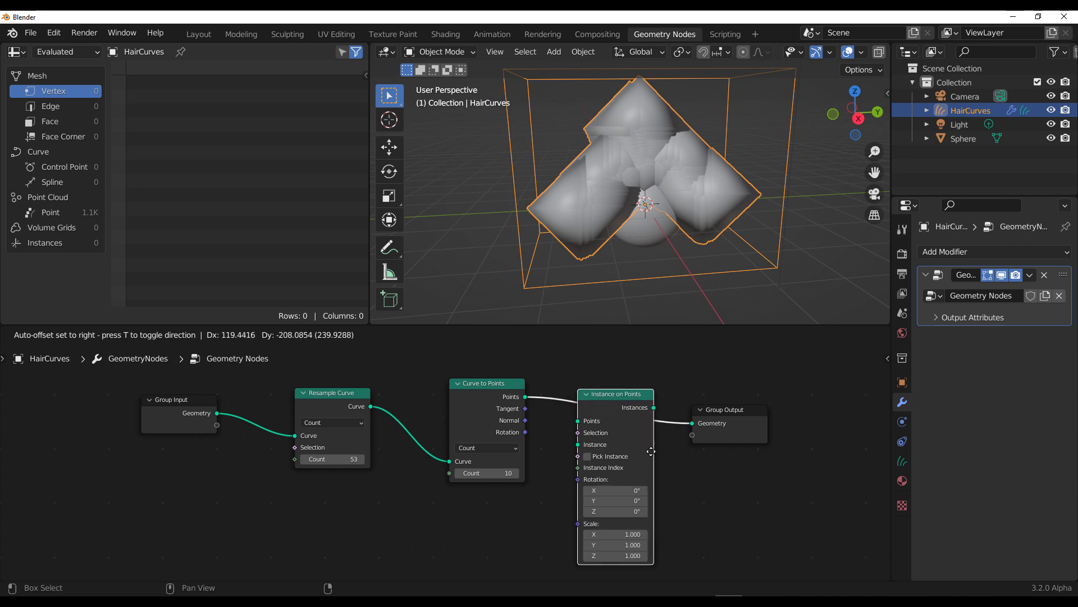
{"action": "left_click", "coordinate": [647, 447]}
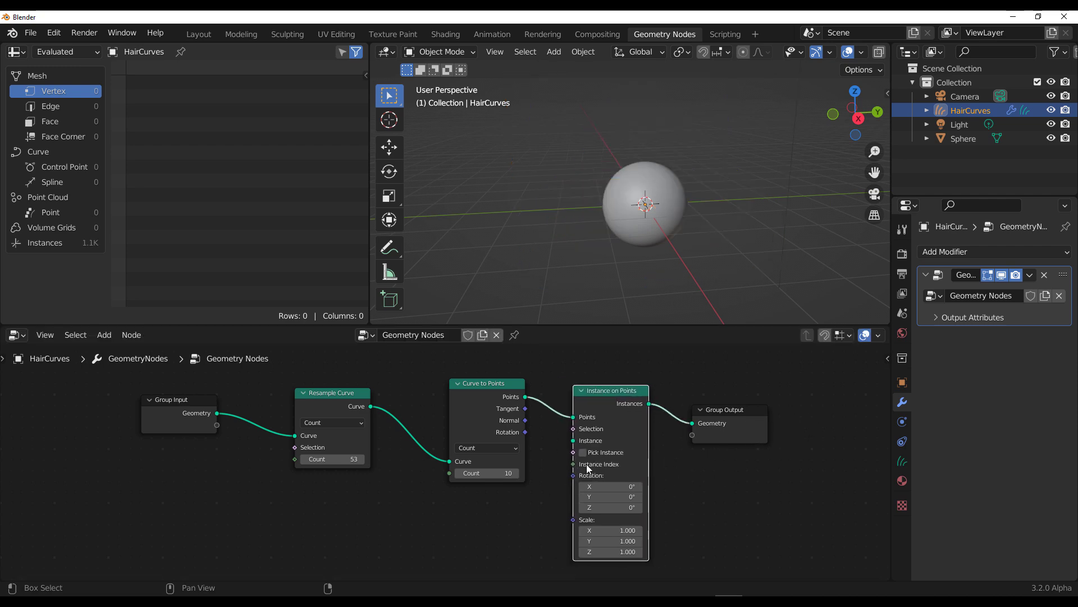
Step: Add a Cube mesh node connected to the Instance input of Instance on Points and place it below Resample Curve
{"action": "left_click_drag", "start_coordinate": [573, 441], "coordinate": [367, 450]}
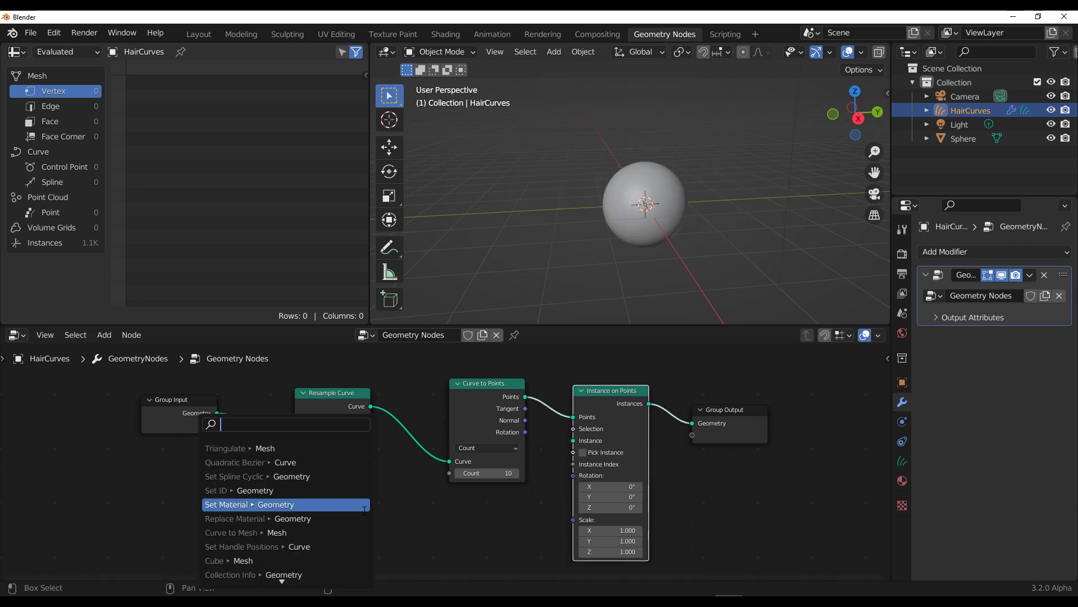
{"action": "type", "text": "cube"}
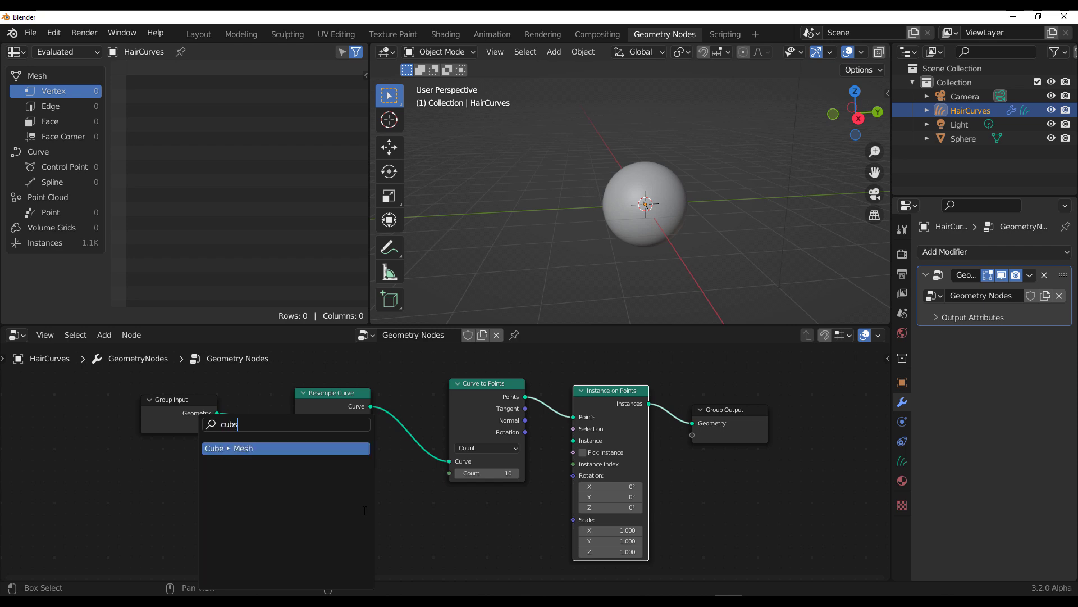
{"action": "key", "text": "Return"}
{"action": "left_click", "coordinate": [416, 518]}
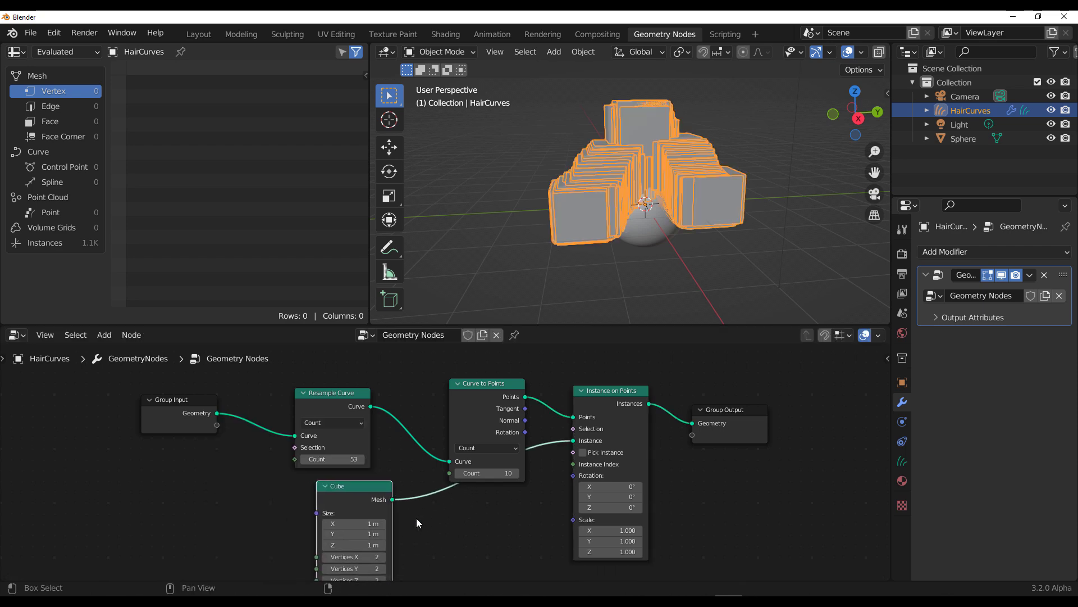
Step: Feed the Cube node's Size from a new Value node set to 0.1
{"action": "scroll", "coordinate": [376, 522], "scroll_direction": "up", "scroll_amount": 2}
{"action": "middle_click_drag", "start_coordinate": [375, 522], "coordinate": [446, 534]}
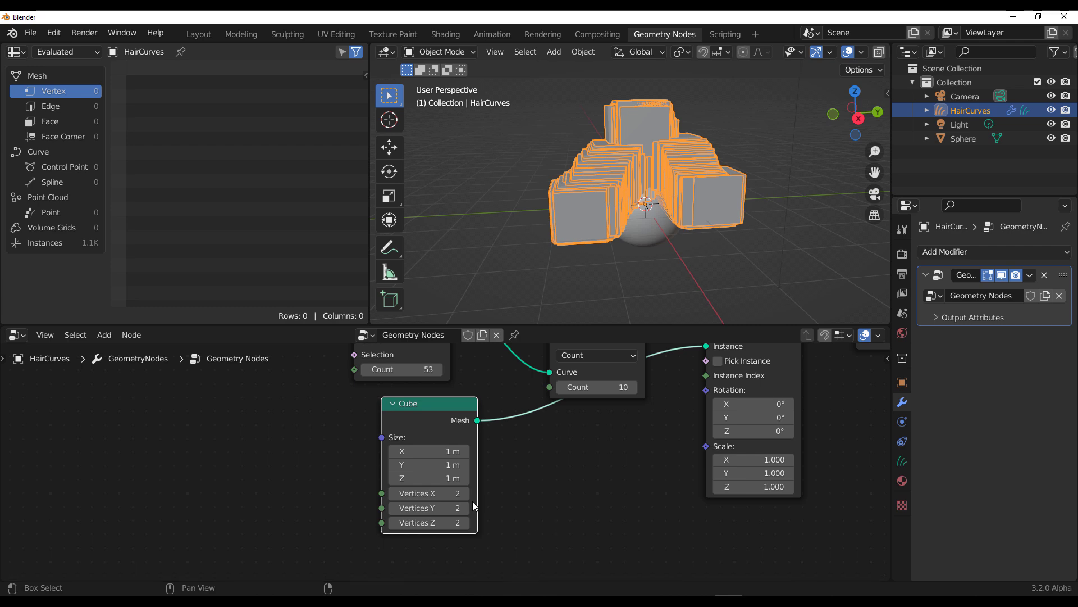
{"action": "left_click_drag", "start_coordinate": [382, 438], "coordinate": [173, 437]}
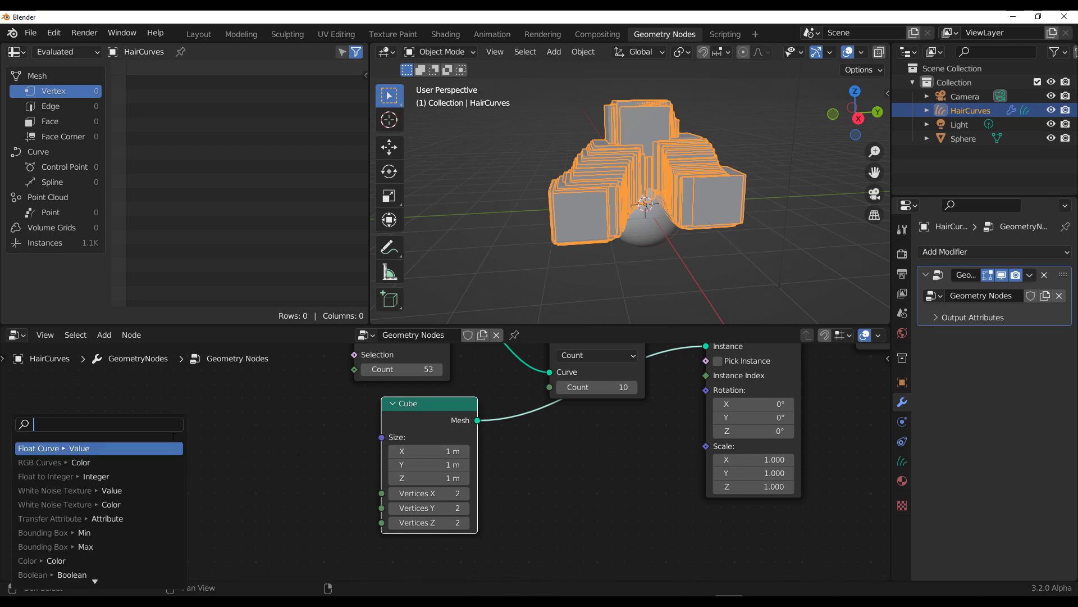
{"action": "type", "text": "vale"}
{"action": "key", "text": "Return"}
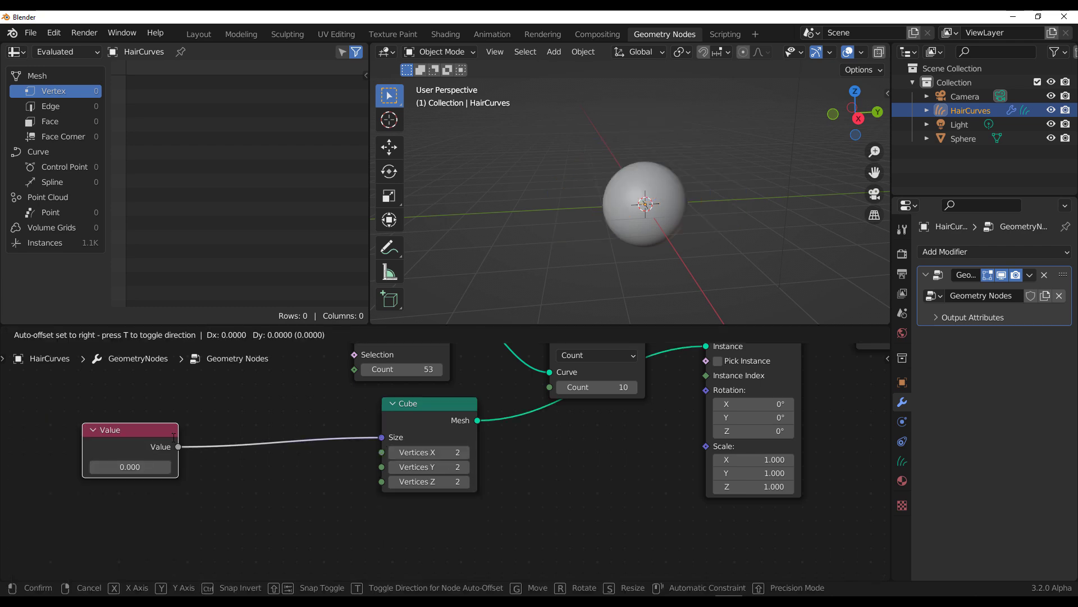
{"action": "left_click", "coordinate": [319, 425]}
{"action": "mouse_move", "coordinate": [287, 456]}
{"action": "left_mouse_down"}
{"action": "mouse_move", "coordinate": [309, 456]}
{"action": "mouse_move", "coordinate": [282, 455]}
{"action": "left_mouse_up"}
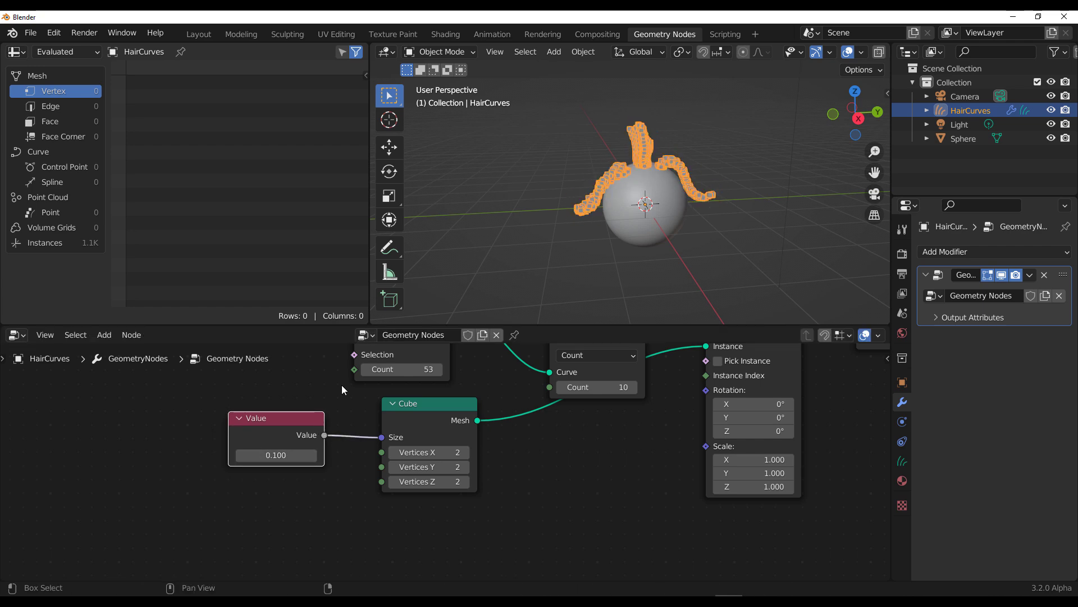
Step: Set the Value node to 0.01 and inspect the cube instances along the hair from several angles
{"action": "middle_click_drag", "start_coordinate": [694, 188], "coordinate": [792, 196]}
{"action": "scroll", "coordinate": [781, 202], "scroll_direction": "up", "scroll_amount": 6}
{"action": "middle_click_drag", "start_coordinate": [714, 216], "coordinate": [655, 227]}
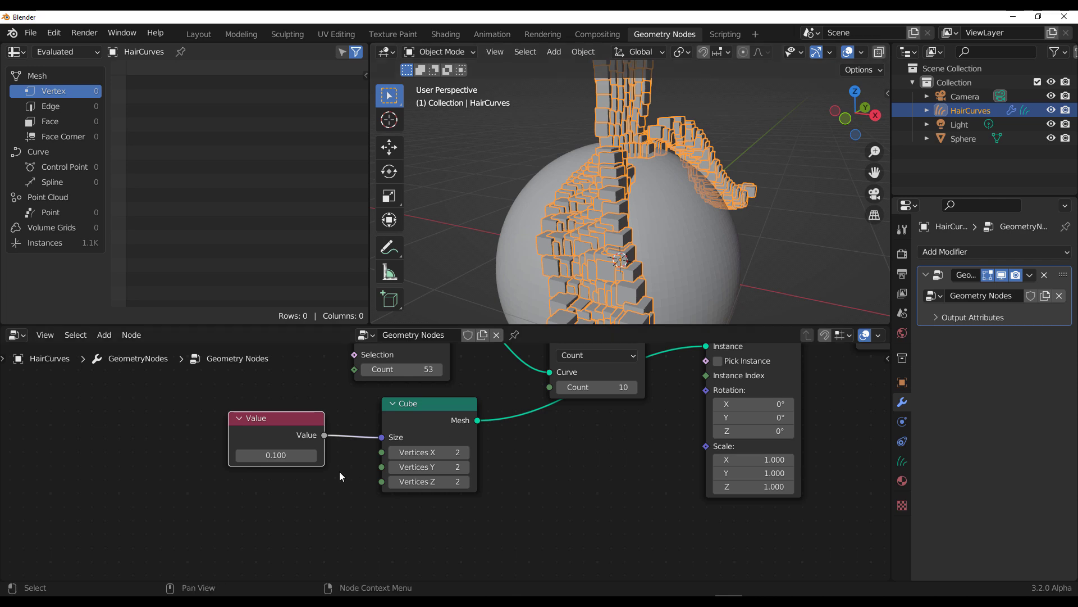
{"action": "left_click", "coordinate": [286, 458]}
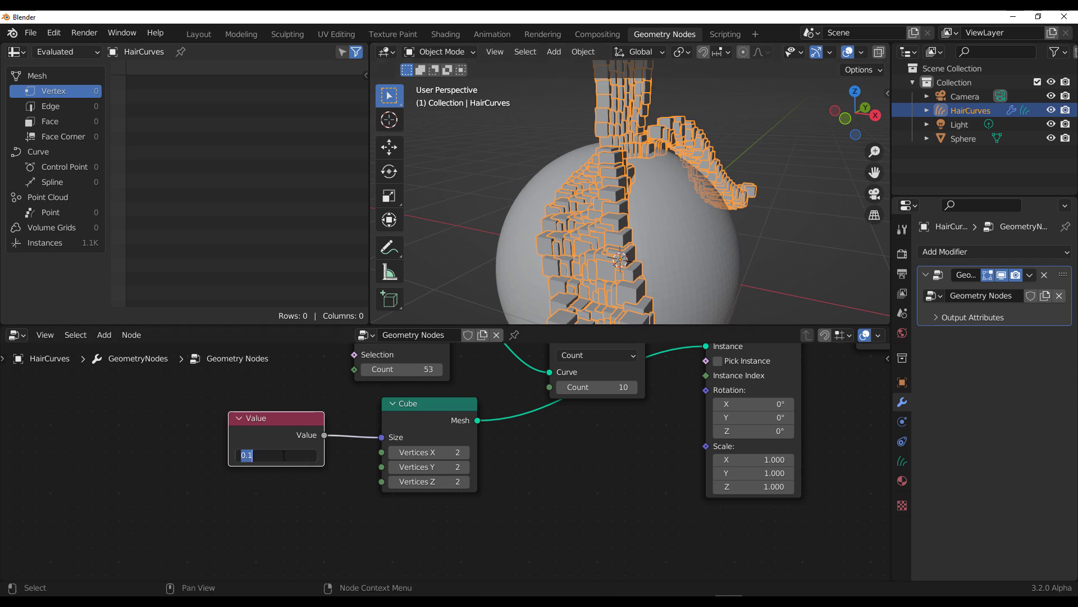
{"action": "type", "text": "0"}
{"action": "key", "text": "Return"}
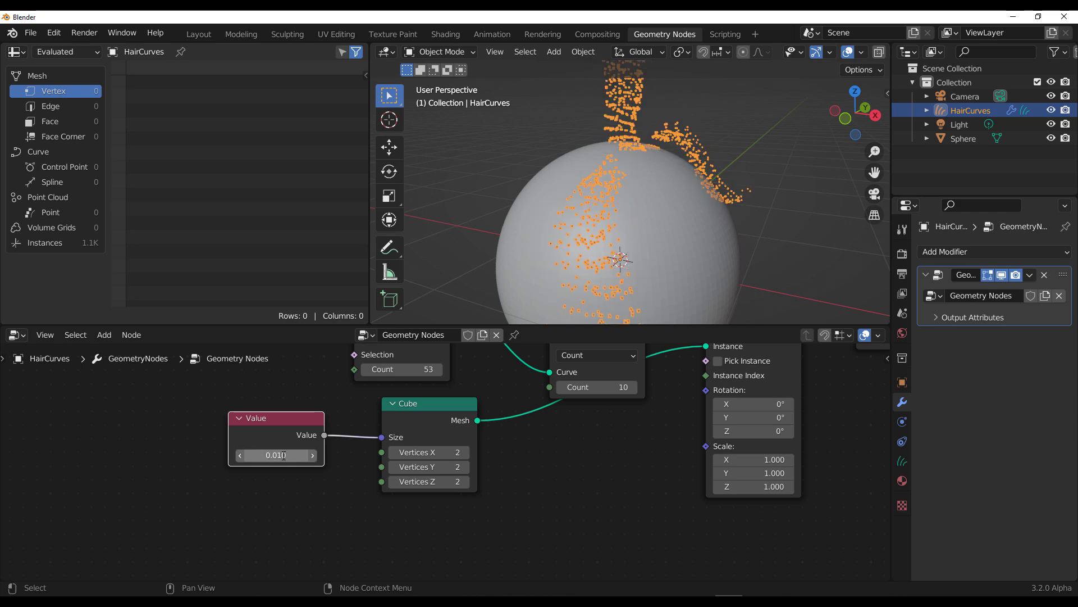
{"action": "middle_click_drag", "start_coordinate": [736, 196], "coordinate": [664, 193]}
{"action": "left_click_drag", "start_coordinate": [766, 145], "coordinate": [814, 202]}
{"action": "middle_click_drag", "start_coordinate": [699, 257], "coordinate": [747, 250]}
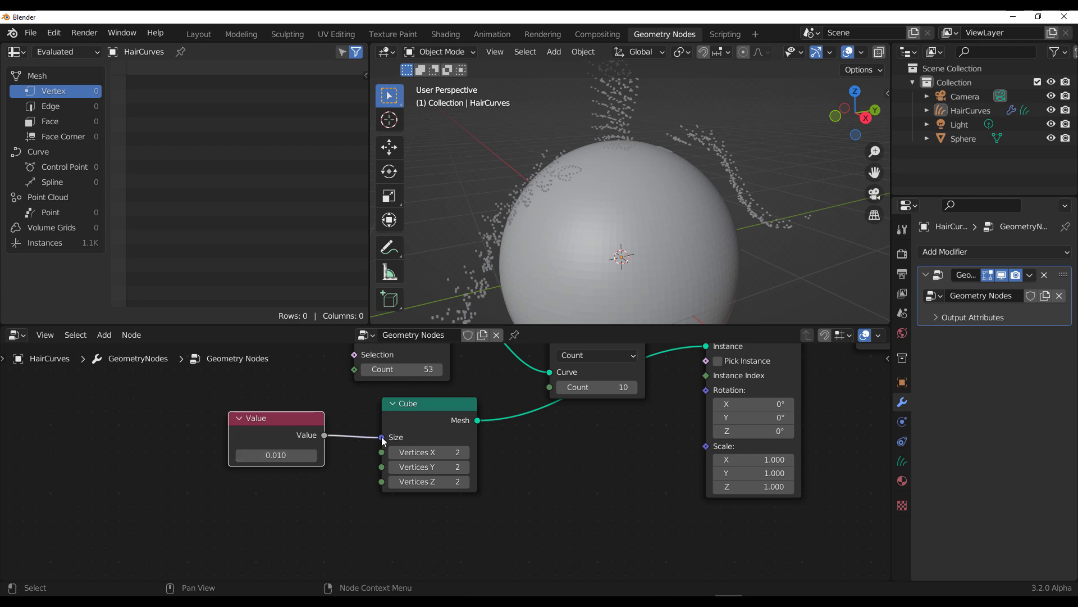
Step: Disconnect the Value node from the Cube's Size and delete it
{"action": "left_click_drag", "start_coordinate": [382, 437], "coordinate": [237, 533]}
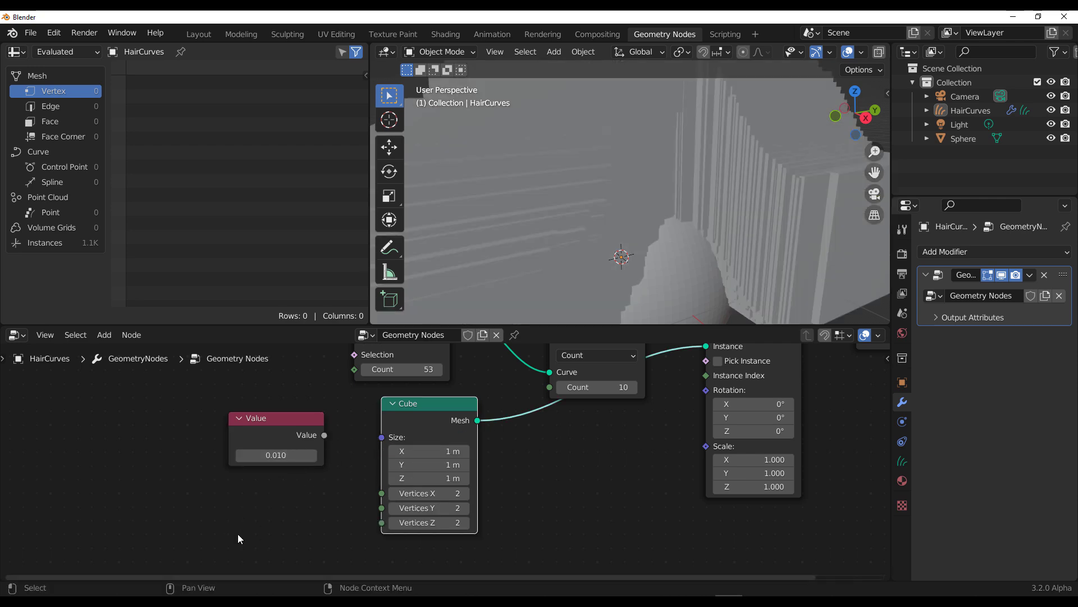
{"action": "left_click", "coordinate": [272, 438]}
{"action": "key", "text": "x"}
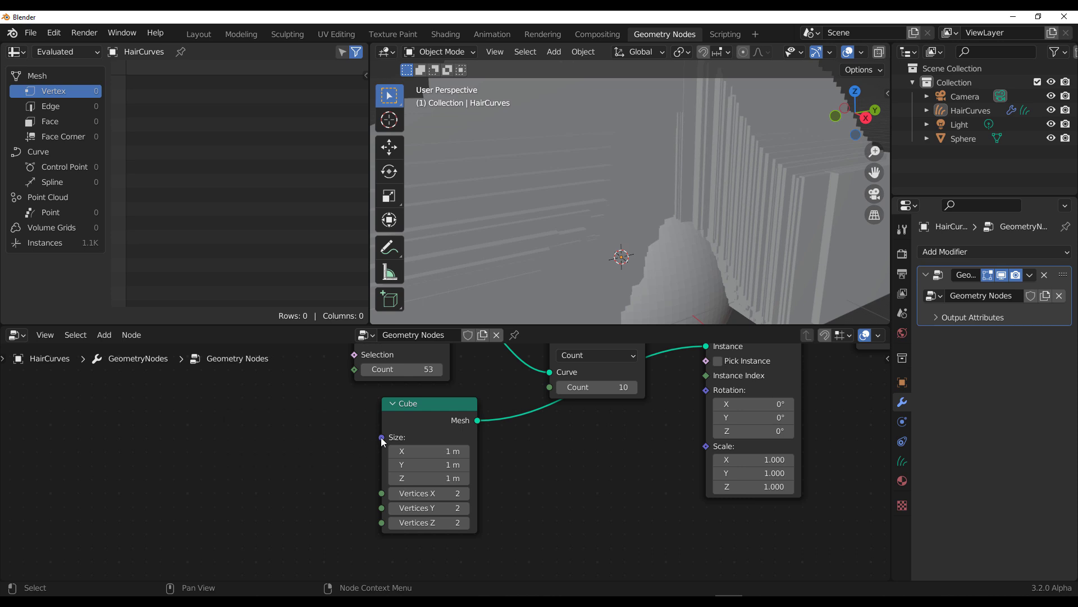
Step: Connect a new Float Curve node to the Cube node's Size input
{"action": "left_click_drag", "start_coordinate": [382, 438], "coordinate": [231, 472]}
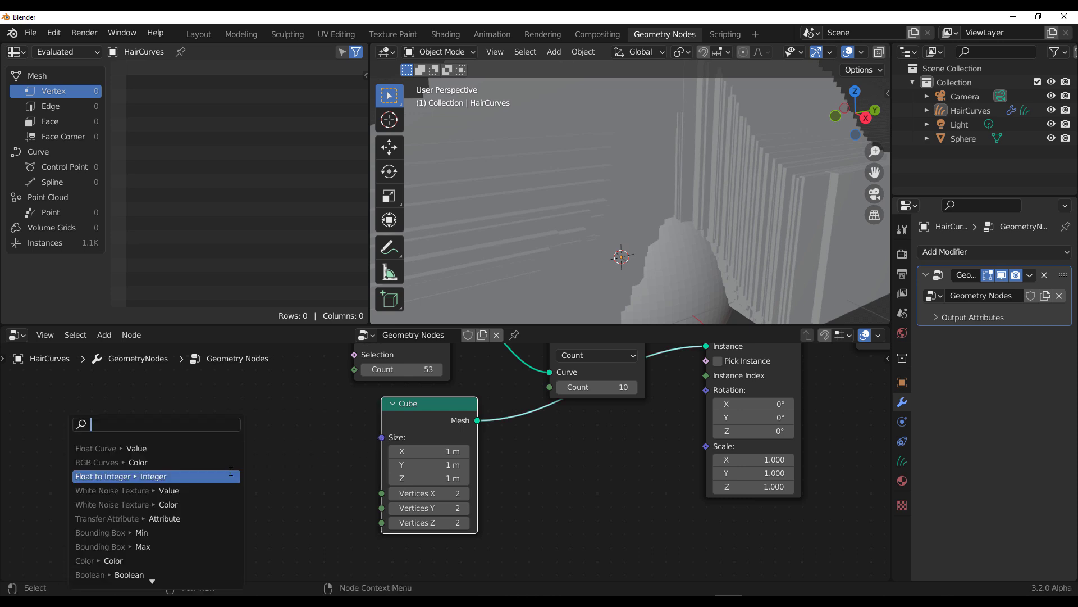
{"action": "key", "text": "Up"}
{"action": "key", "text": "Up"}
{"action": "key", "text": "Return"}
{"action": "left_click", "coordinate": [257, 446]}
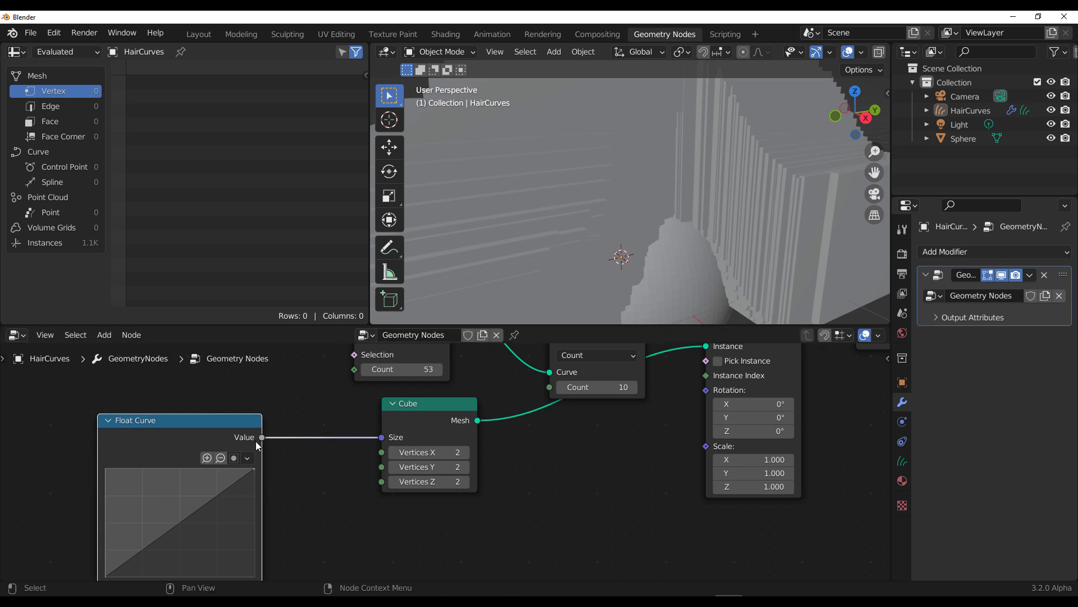
Step: Set the Float Curve node's Value to 0.01
{"action": "scroll", "coordinate": [293, 477], "scroll_direction": "down", "scroll_amount": 3}
{"action": "middle_click_drag", "start_coordinate": [335, 517], "coordinate": [358, 424]}
{"action": "scroll", "coordinate": [188, 527], "scroll_direction": "up", "scroll_amount": 3}
{"action": "left_click_drag", "start_coordinate": [225, 485], "coordinate": [209, 484]}
{"action": "left_click", "coordinate": [222, 487]}
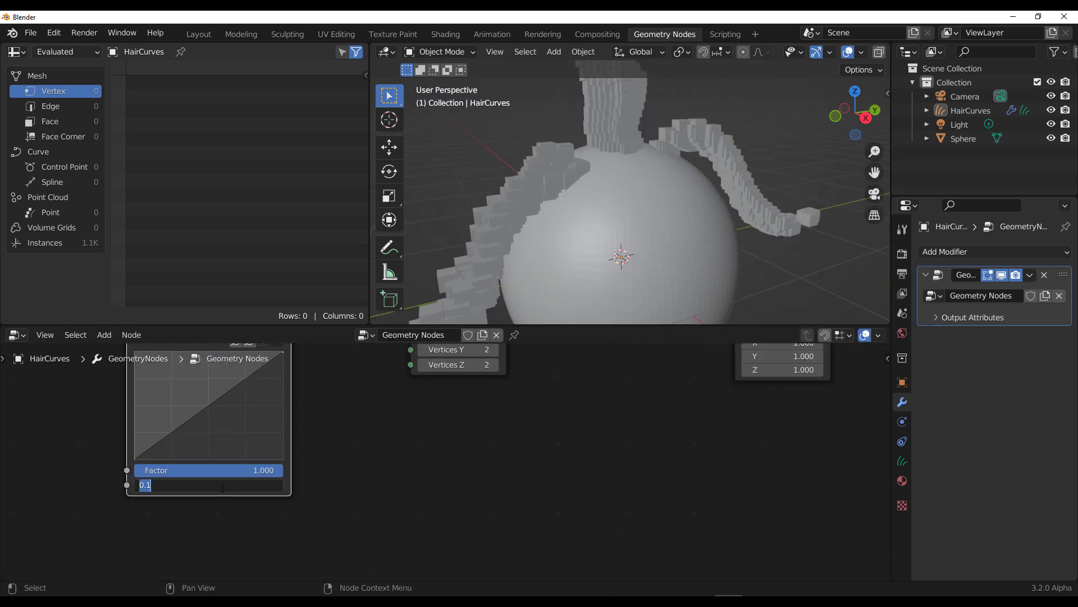
{"action": "type", "text": "0"}
{"action": "key", "text": "Return"}
{"action": "middle_click_drag", "start_coordinate": [277, 458], "coordinate": [333, 538]}
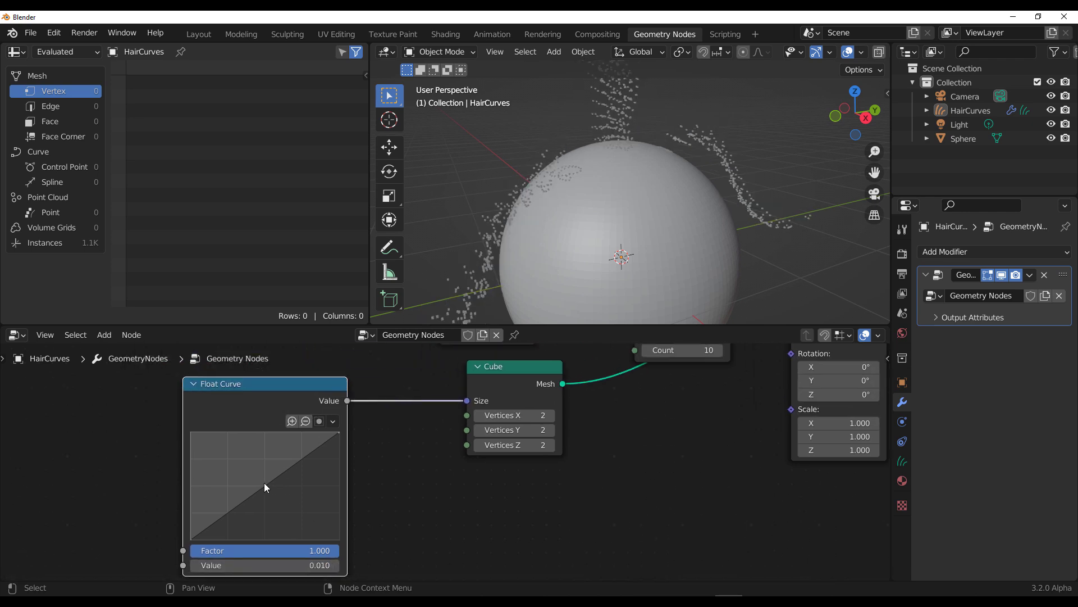
Step: Reshape the Float Curve with added control points, placing one at 0.44, 0.66, and check the effect on the cubes
{"action": "left_click_drag", "start_coordinate": [265, 486], "coordinate": [242, 460]}
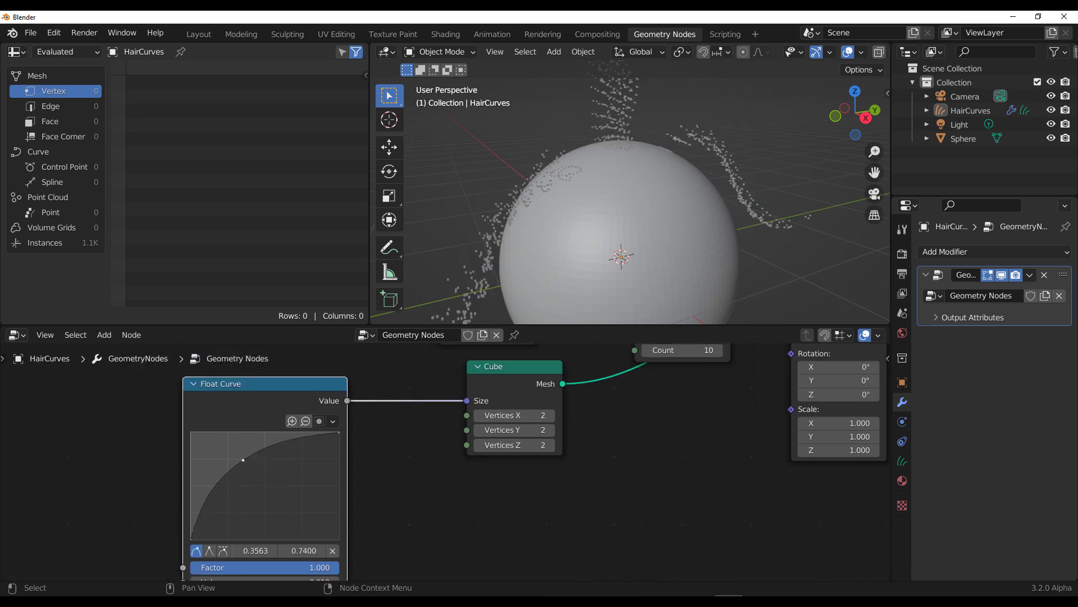
{"action": "left_click", "coordinate": [340, 433]}
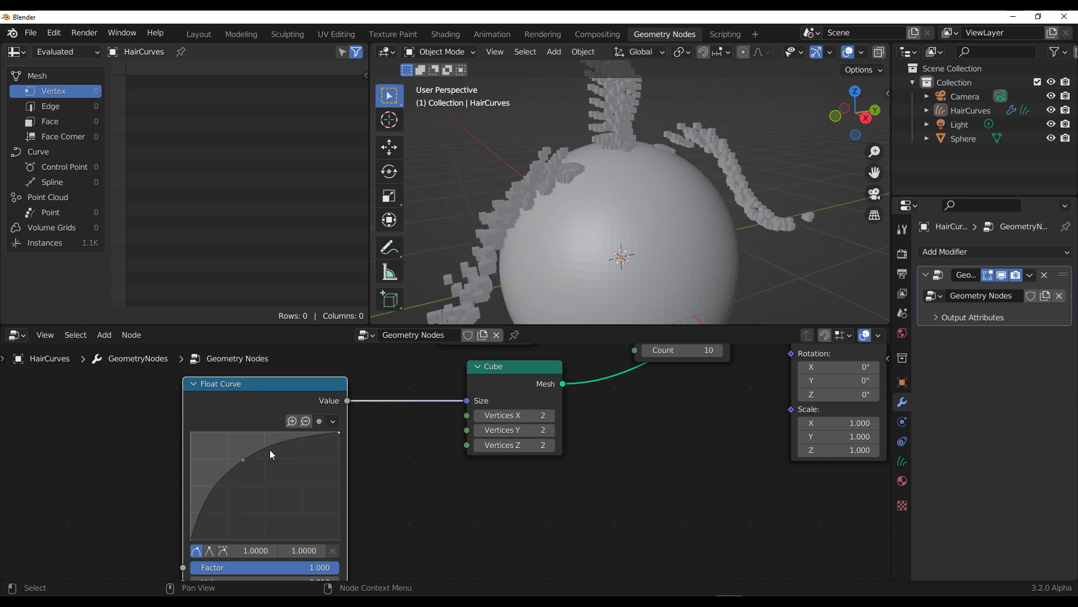
{"action": "left_click_drag", "start_coordinate": [271, 455], "coordinate": [257, 472]}
{"action": "scroll", "coordinate": [557, 240], "scroll_direction": "down", "scroll_amount": 5}
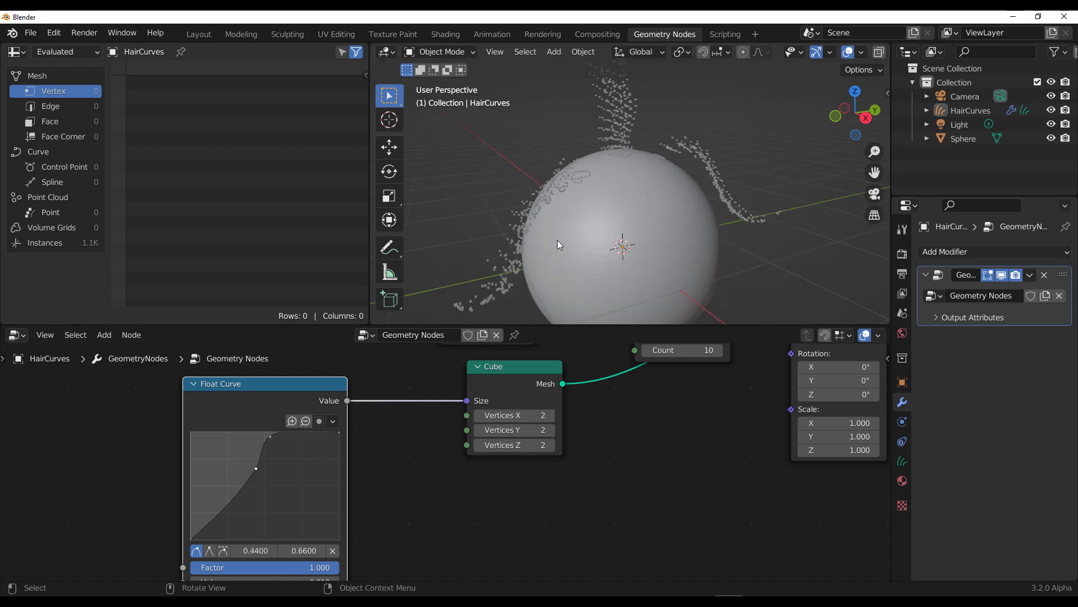
{"action": "mouse_move", "coordinate": [646, 212]}
{"action": "middle_mouse_down"}
{"action": "mouse_move", "coordinate": [595, 211]}
{"action": "mouse_move", "coordinate": [628, 214]}
{"action": "middle_mouse_up"}
{"action": "scroll", "coordinate": [683, 455], "scroll_direction": "down", "scroll_amount": 1}
Step: Move Group Output farther away and insert a Join Geometry node between Instance on Points and Group Output
{"action": "middle_click_drag", "start_coordinate": [678, 470], "coordinate": [361, 536]}
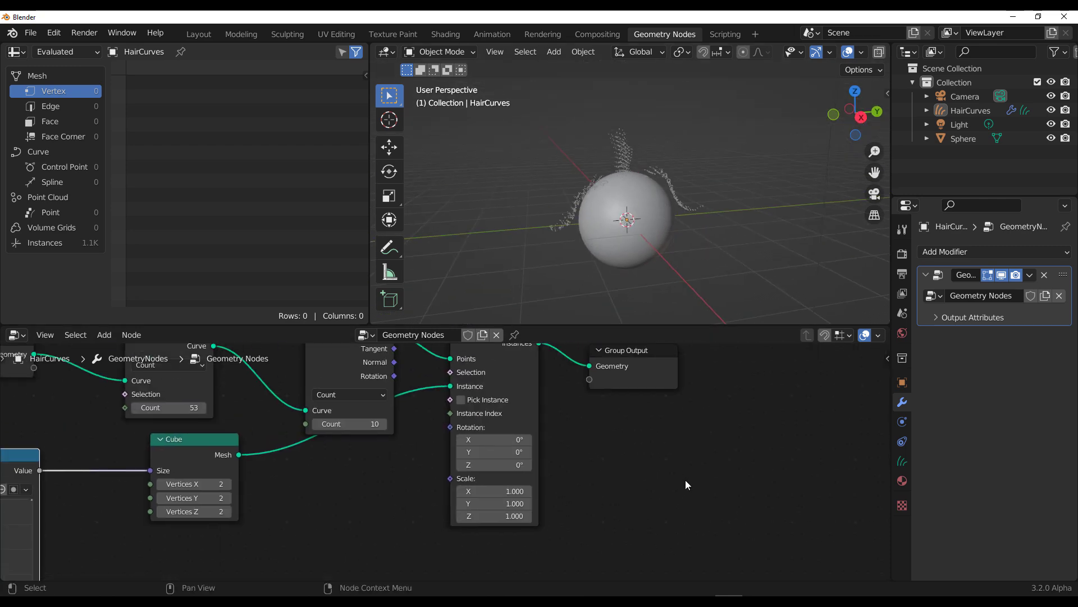
{"action": "middle_click_drag", "start_coordinate": [687, 388], "coordinate": [475, 484]}
{"action": "left_click_drag", "start_coordinate": [423, 449], "coordinate": [632, 434]}
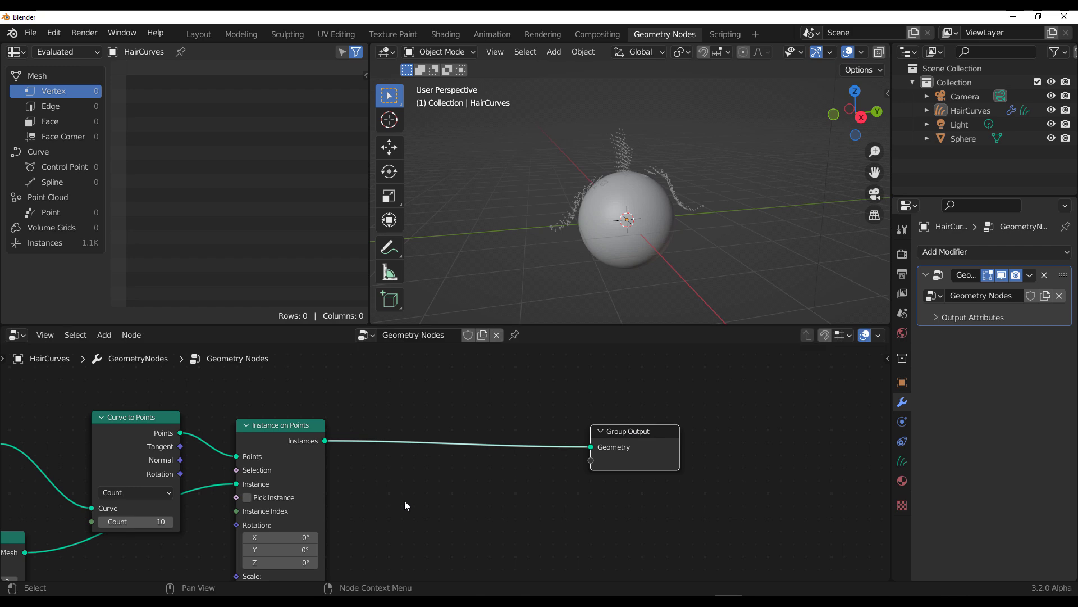
{"action": "scroll", "coordinate": [421, 510], "scroll_direction": "down", "scroll_amount": 4}
{"action": "left_click_drag", "start_coordinate": [373, 447], "coordinate": [461, 448]}
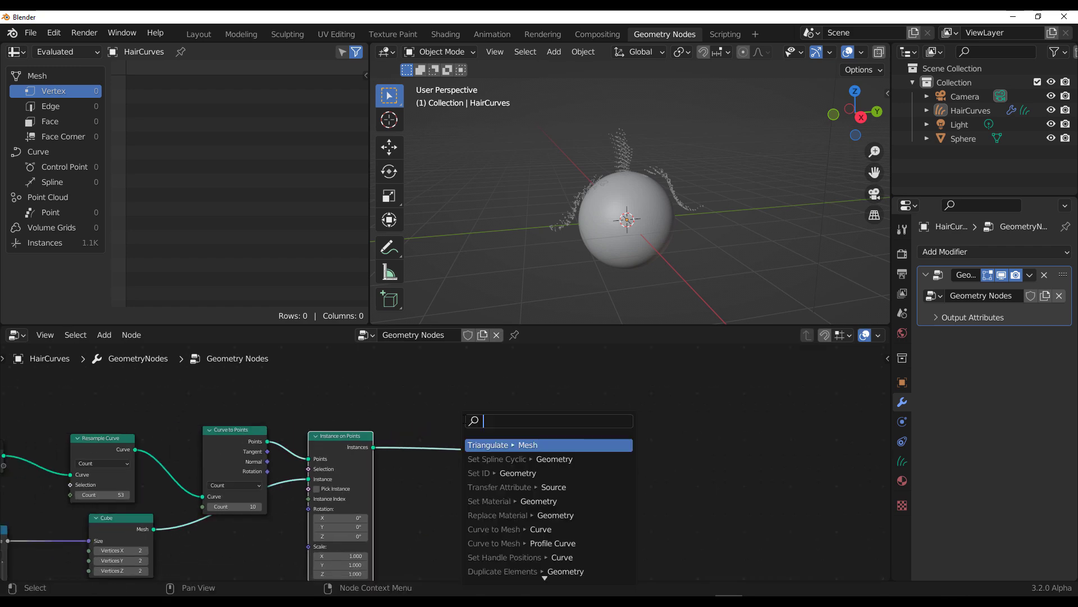
{"action": "type", "text": "join"}
{"action": "key", "text": "Return"}
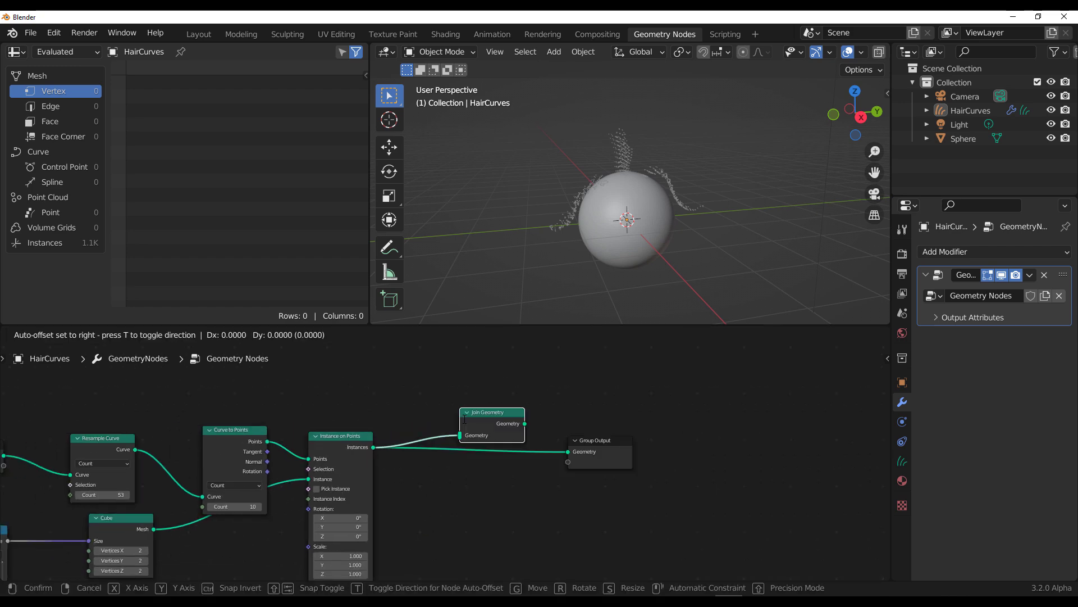
{"action": "left_click", "coordinate": [533, 432]}
{"action": "left_click_drag", "start_coordinate": [525, 424], "coordinate": [568, 452]}
Step: Connect Resample Curve's output to Join Geometry as well and inspect the hair strands together with the cubes
{"action": "middle_click_drag", "start_coordinate": [504, 486], "coordinate": [571, 477]}
{"action": "middle_click_drag", "start_coordinate": [267, 429], "coordinate": [317, 437]}
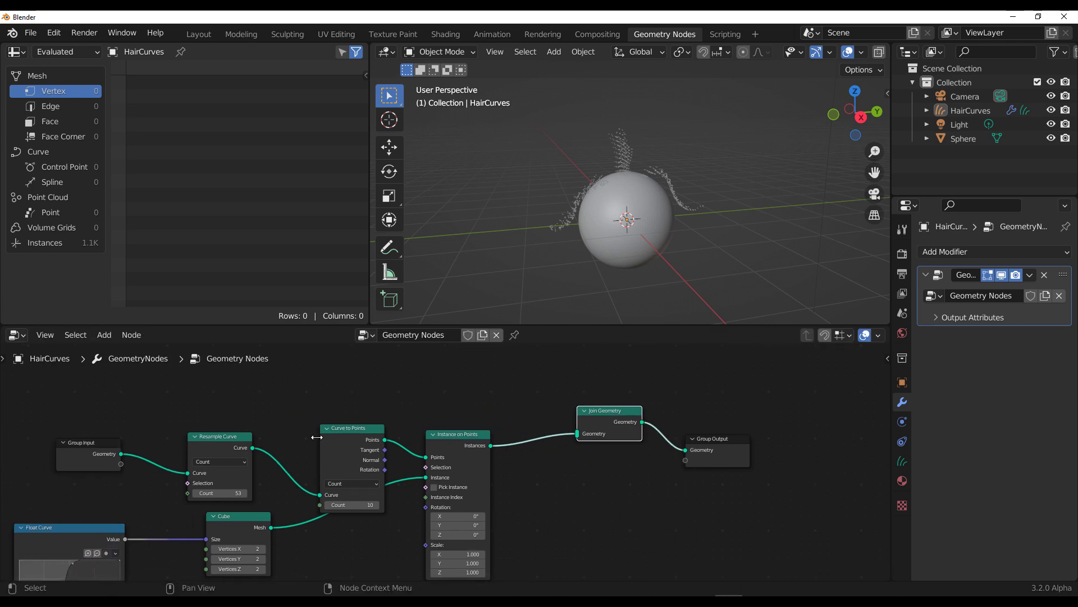
{"action": "left_click_drag", "start_coordinate": [253, 450], "coordinate": [576, 434]}
{"action": "middle_click_drag", "start_coordinate": [681, 187], "coordinate": [601, 207]}
{"action": "scroll", "coordinate": [693, 232], "scroll_direction": "up", "scroll_amount": 9}
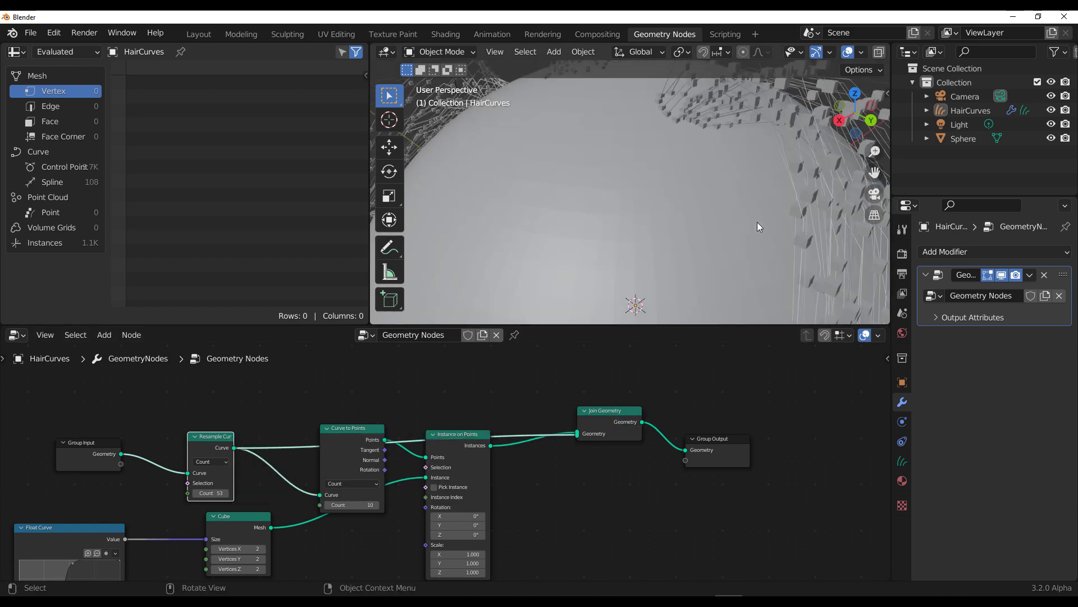
{"action": "scroll", "coordinate": [758, 221], "scroll_direction": "down", "scroll_amount": 2}
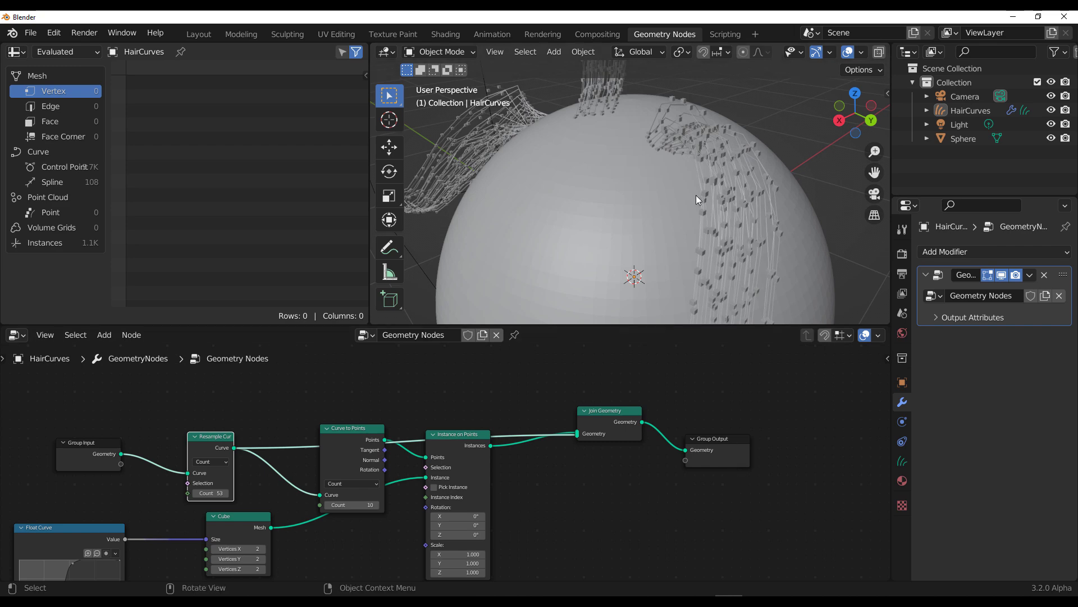
Step: Select the hair curves, switch them to Sculpt Mode and comb one clump outward and upward from the sphere
{"action": "left_click", "coordinate": [728, 209]}
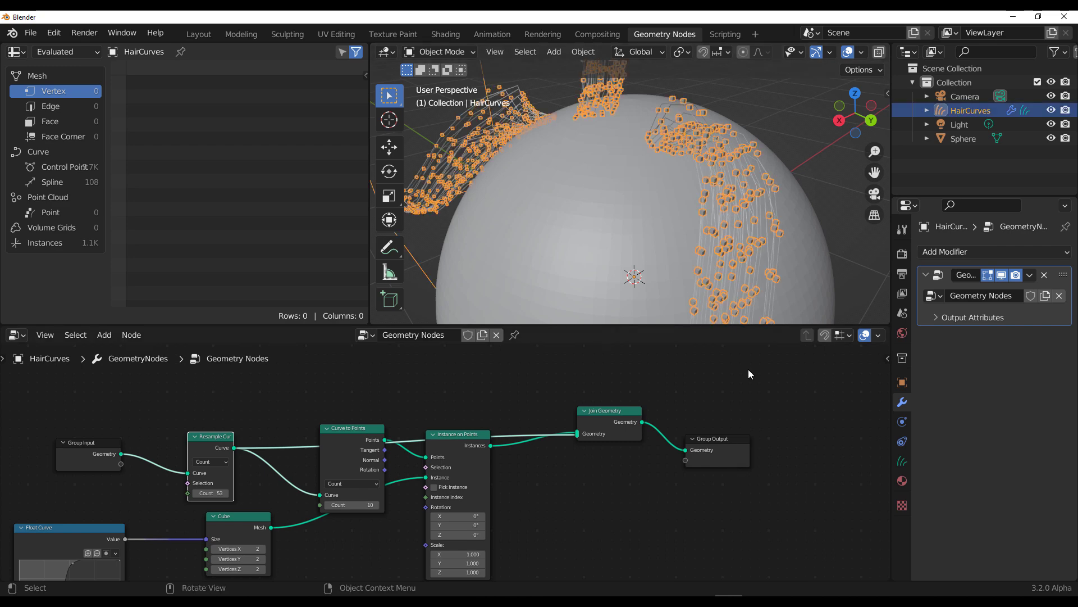
{"action": "left_click_drag", "start_coordinate": [729, 443], "coordinate": [740, 430]}
{"action": "scroll", "coordinate": [661, 191], "scroll_direction": "down", "scroll_amount": 3}
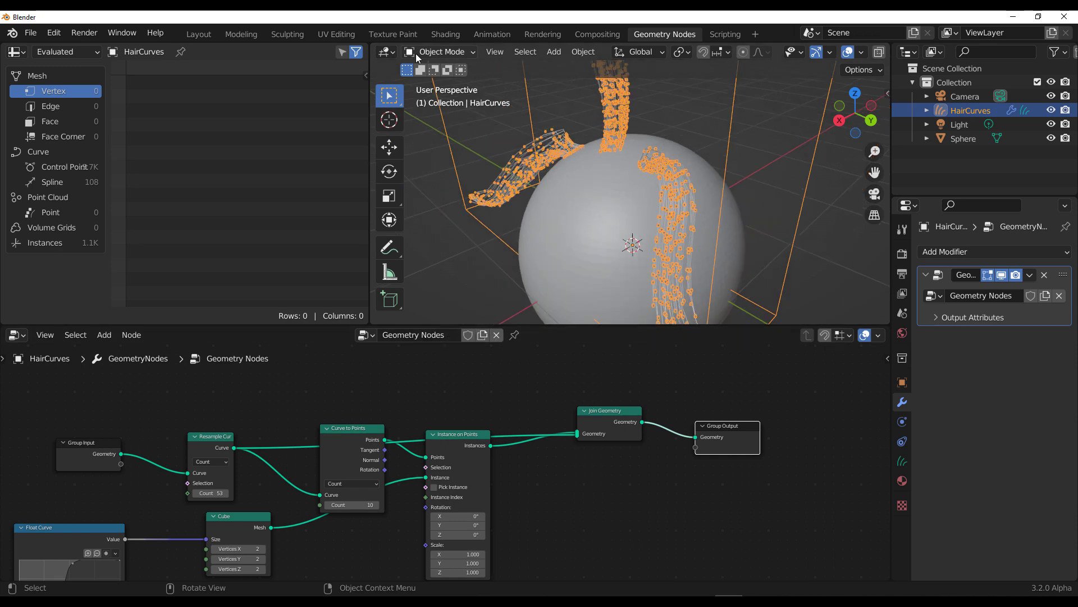
{"action": "left_click", "coordinate": [441, 51]}
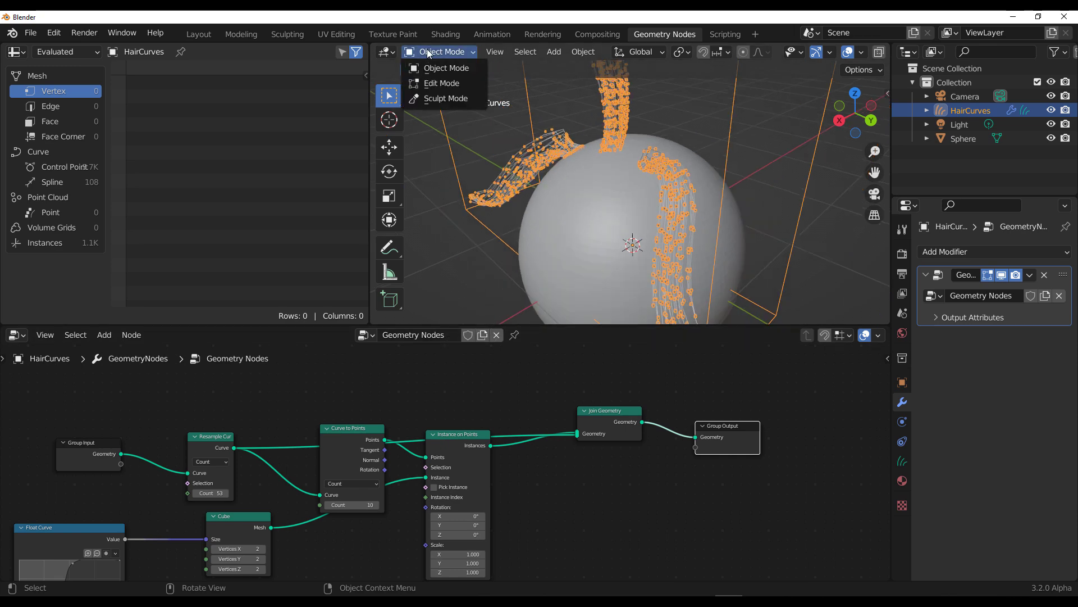
{"action": "left_click", "coordinate": [446, 98]}
{"action": "mouse_move", "coordinate": [543, 170]}
{"action": "left_mouse_down"}
{"action": "mouse_move", "coordinate": [717, 206]}
{"action": "mouse_move", "coordinate": [755, 183]}
{"action": "mouse_move", "coordinate": [763, 136]}
{"action": "mouse_move", "coordinate": [804, 118]}
{"action": "left_mouse_up"}
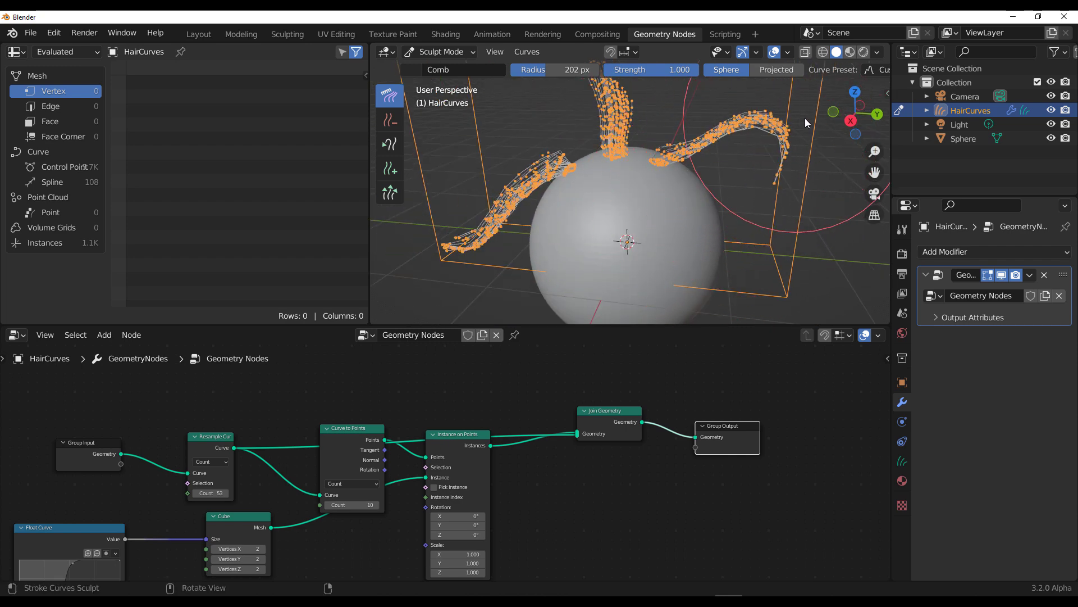
{"action": "scroll", "coordinate": [609, 206], "scroll_direction": "down", "scroll_amount": 2}
Step: Try lengthening the combed clump with the Grow / Shrink brush and undo the stroke
{"action": "left_click", "coordinate": [390, 194]}
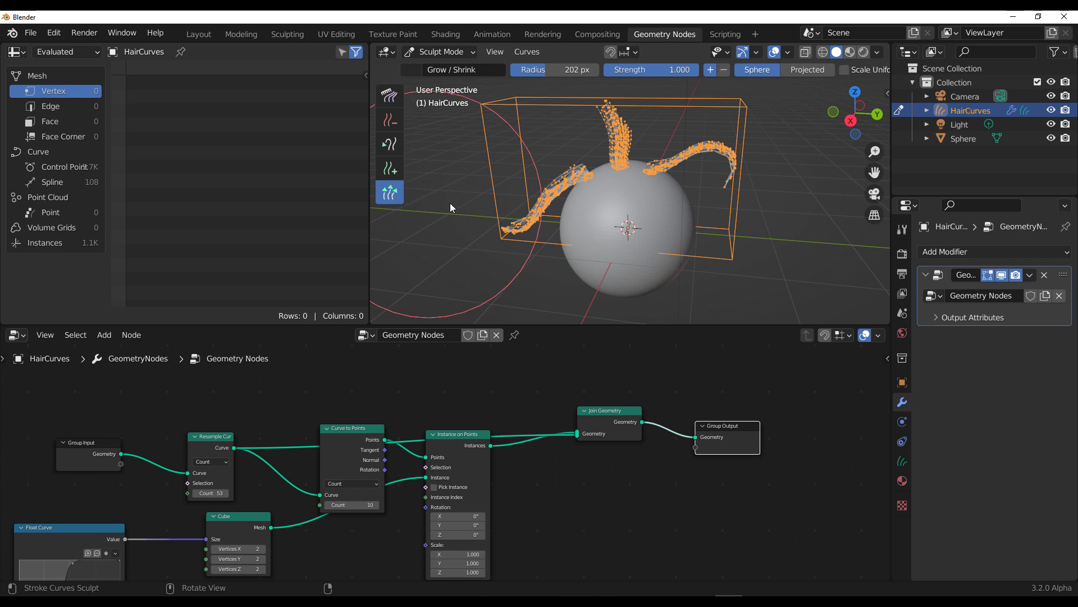
{"action": "mouse_move", "coordinate": [697, 163]}
{"action": "left_mouse_down"}
{"action": "mouse_move", "coordinate": [800, 211]}
{"action": "mouse_move", "coordinate": [768, 211]}
{"action": "left_mouse_up"}
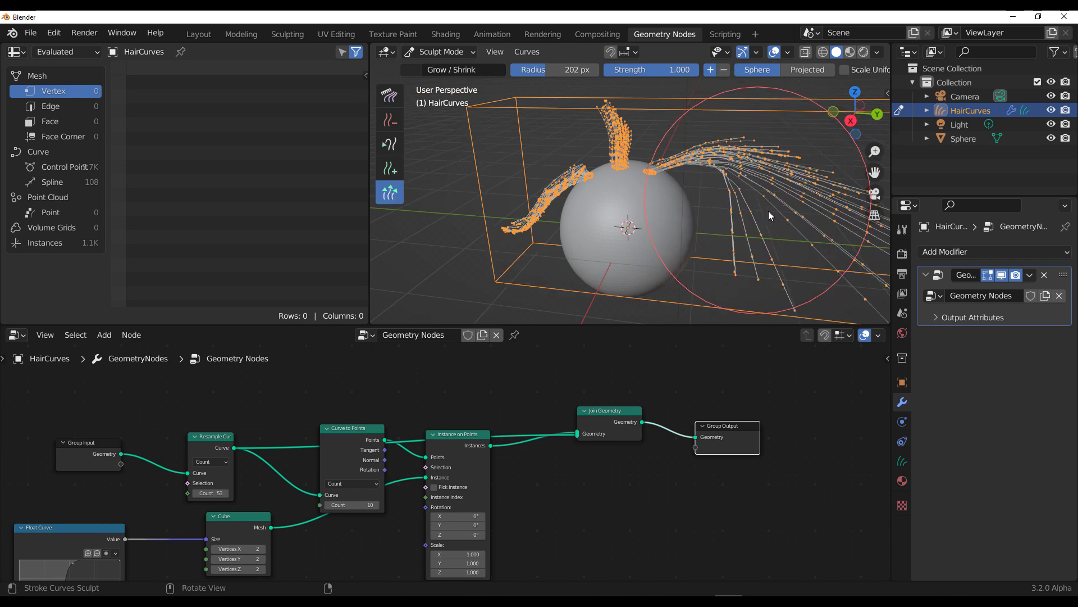
{"action": "key", "text": "ctrl+z"}
Step: Pull the tip of the combed clump farther away from the sphere with the Snake Hook brush
{"action": "left_click", "coordinate": [391, 145]}
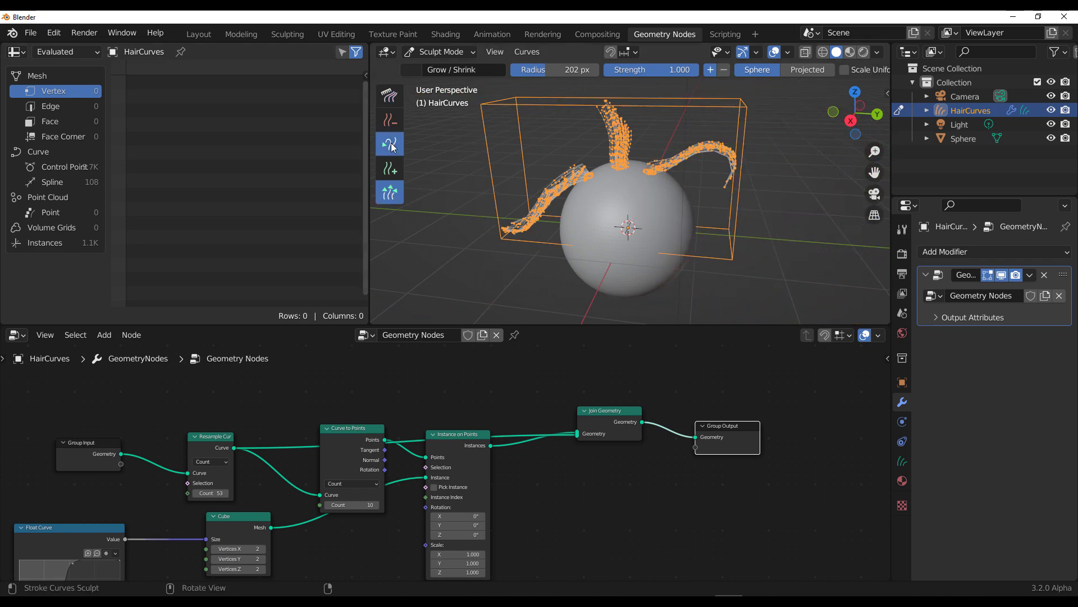
{"action": "left_click_drag", "start_coordinate": [727, 171], "coordinate": [831, 197]}
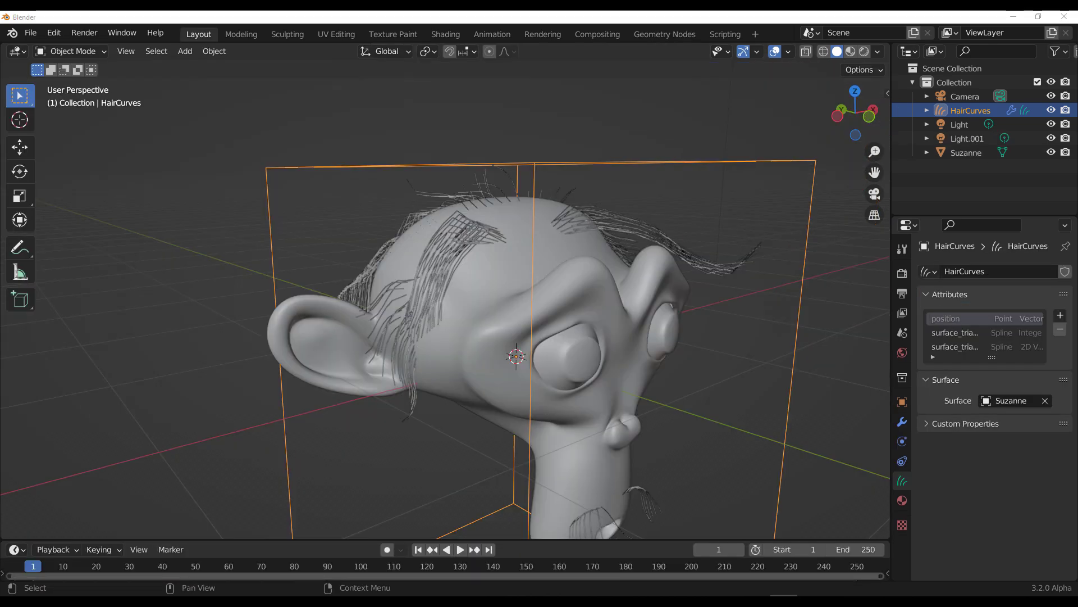
Step: Switch Suzanne's hair curves to Sculpt Mode and enable Interpolate Shape for the Add brush
{"action": "middle_click_drag", "start_coordinate": [573, 349], "coordinate": [607, 348]}
{"action": "scroll", "coordinate": [487, 282], "scroll_direction": "down", "scroll_amount": 4}
{"action": "middle_click_drag", "start_coordinate": [486, 282], "coordinate": [551, 360]}
{"action": "scroll", "coordinate": [460, 274], "scroll_direction": "up", "scroll_amount": 3}
{"action": "middle_click_drag", "start_coordinate": [413, 365], "coordinate": [463, 315]}
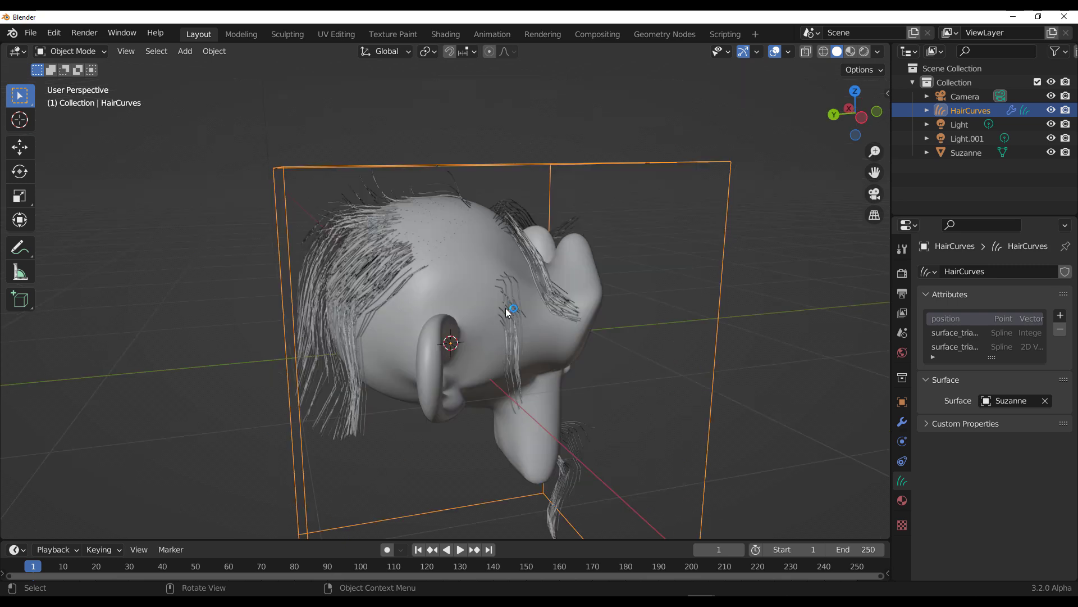
{"action": "left_click", "coordinate": [87, 52]}
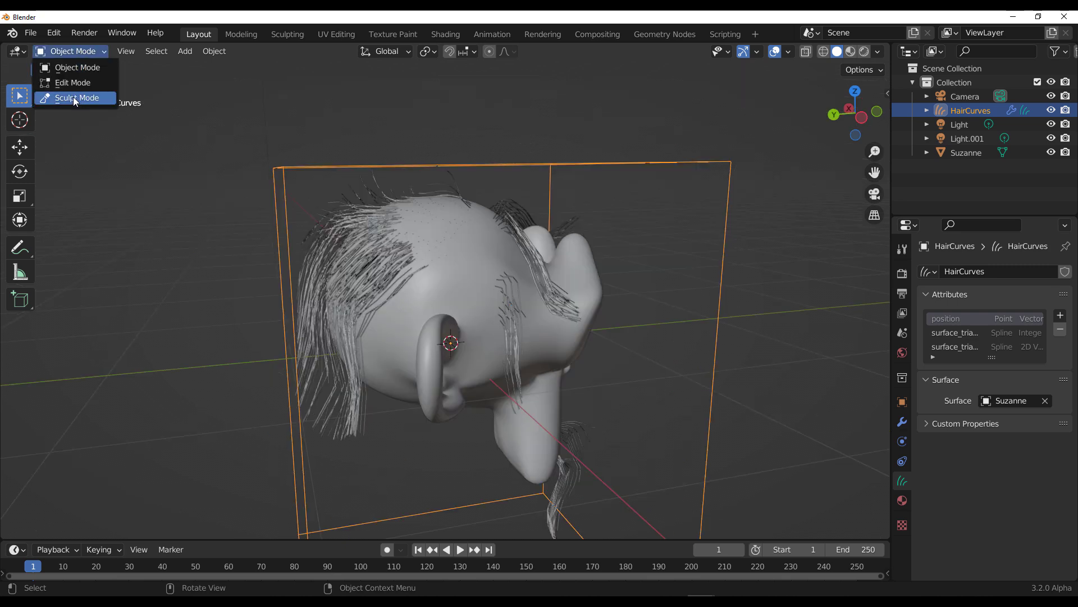
{"action": "left_click", "coordinate": [73, 97]}
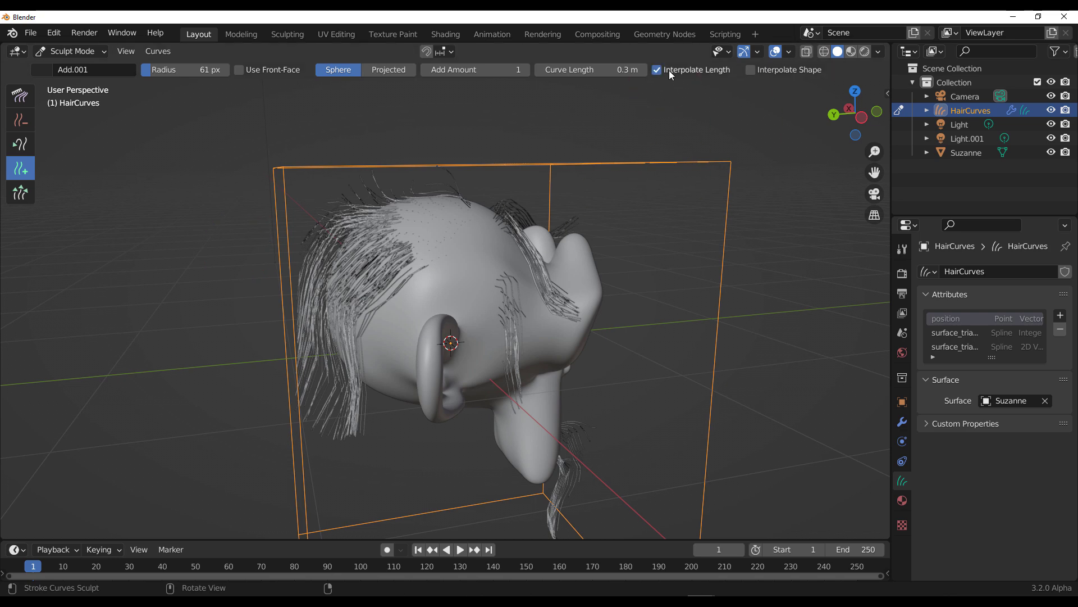
{"action": "left_click", "coordinate": [751, 71]}
Step: Add shape-interpolated strands to the side, crown and forehead of Suzanne's head with the Add brush
{"action": "mouse_move", "coordinate": [571, 315]}
{"action": "middle_mouse_down"}
{"action": "mouse_move", "coordinate": [507, 348]}
{"action": "mouse_move", "coordinate": [99, 219]}
{"action": "middle_mouse_up"}
{"action": "middle_click_drag", "start_coordinate": [396, 297], "coordinate": [457, 287]}
{"action": "left_click_drag", "start_coordinate": [463, 287], "coordinate": [493, 285]}
{"action": "middle_click_drag", "start_coordinate": [494, 284], "coordinate": [419, 291]}
{"action": "mouse_move", "coordinate": [450, 289]}
{"action": "left_mouse_down"}
{"action": "mouse_move", "coordinate": [449, 328]}
{"action": "mouse_move", "coordinate": [525, 345]}
{"action": "left_mouse_up"}
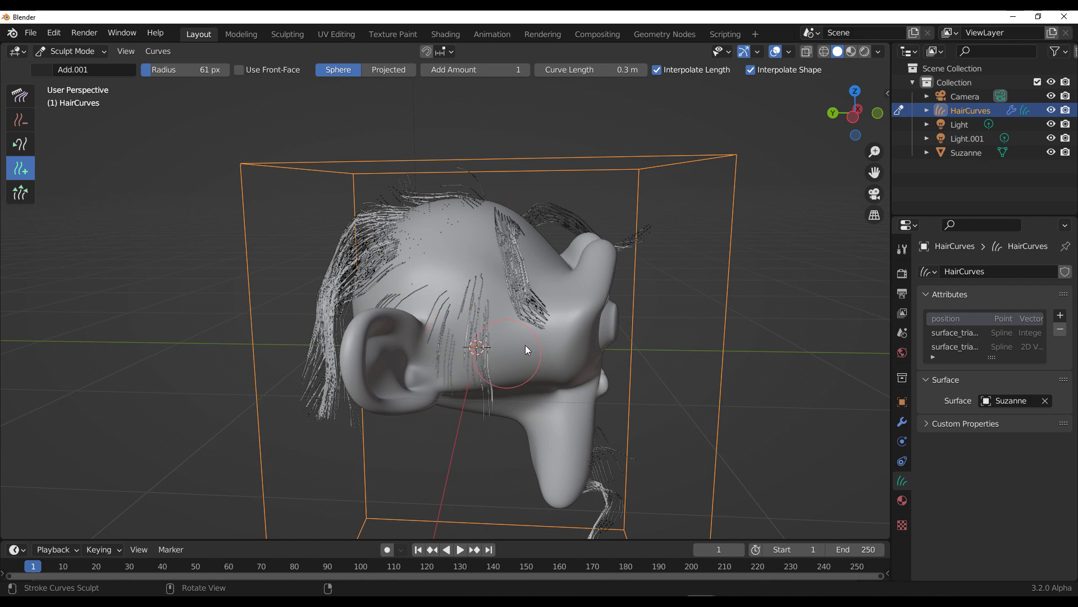
{"action": "middle_click_drag", "start_coordinate": [526, 325], "coordinate": [515, 352]}
{"action": "mouse_move", "coordinate": [477, 260]}
{"action": "left_mouse_down"}
{"action": "mouse_move", "coordinate": [494, 284]}
{"action": "mouse_move", "coordinate": [479, 262]}
{"action": "mouse_move", "coordinate": [490, 238]}
{"action": "left_mouse_up"}
{"action": "middle_click_drag", "start_coordinate": [494, 238], "coordinate": [407, 218]}
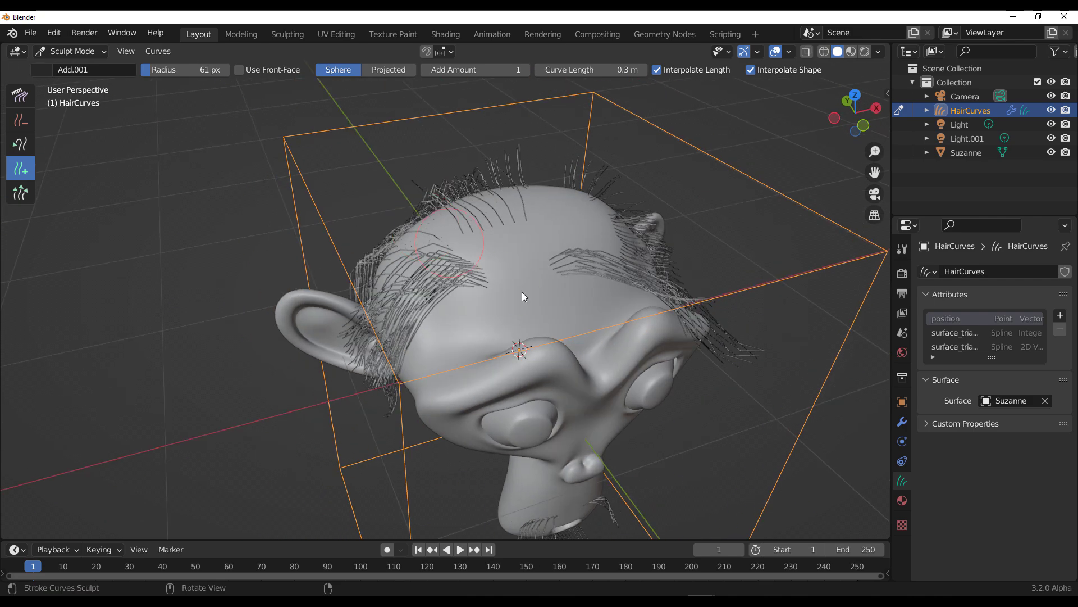
{"action": "mouse_move", "coordinate": [566, 337]}
{"action": "middle_mouse_down"}
{"action": "mouse_move", "coordinate": [589, 339]}
{"action": "mouse_move", "coordinate": [565, 325]}
{"action": "middle_mouse_up"}
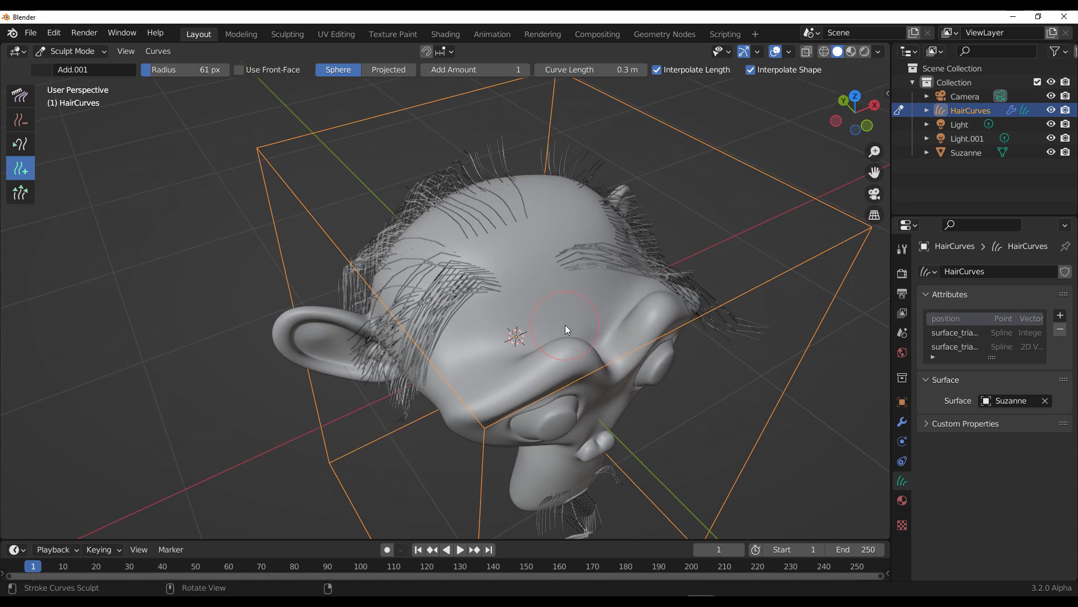
{"action": "left_click_drag", "start_coordinate": [566, 325], "coordinate": [559, 331]}
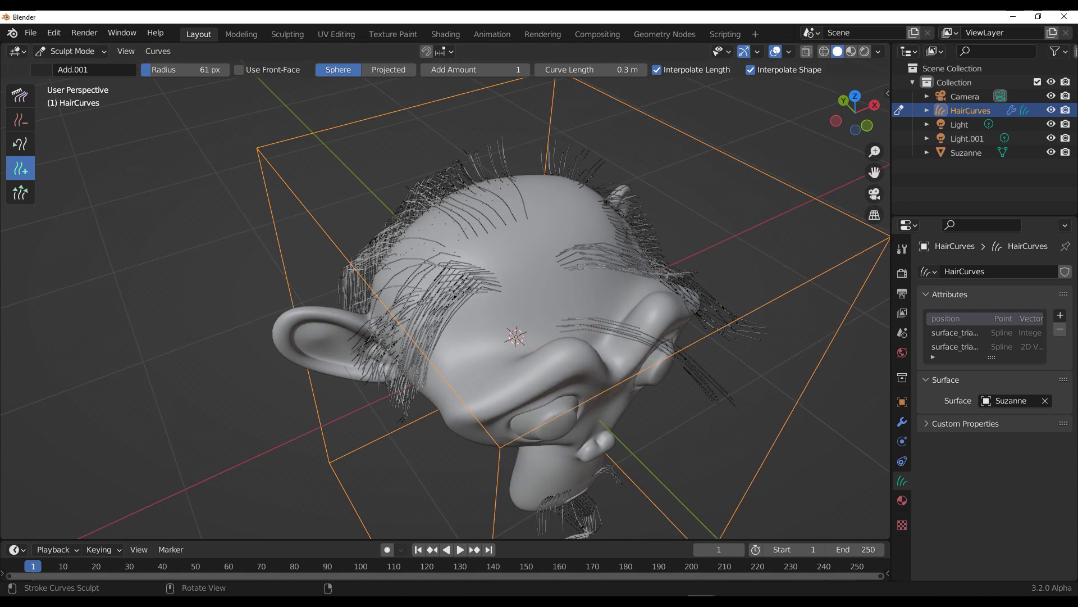
Step: Set the Comb brush radius to 189 px and comb the new forehead strands down over the face
{"action": "middle_click_drag", "start_coordinate": [497, 313], "coordinate": [626, 264]}
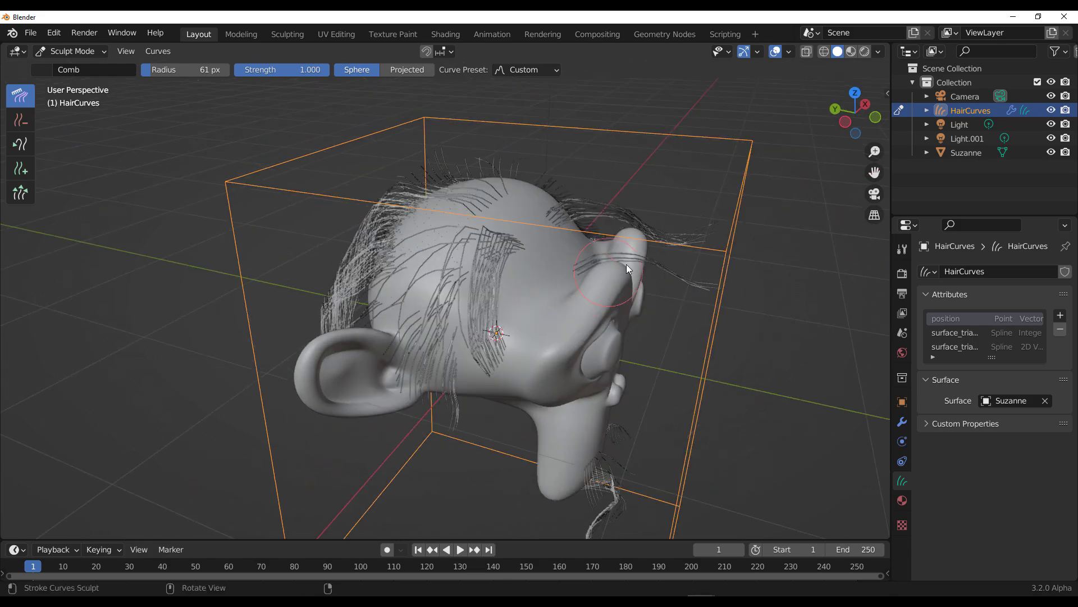
{"action": "scroll", "coordinate": [822, 232], "scroll_direction": "up", "scroll_amount": 3}
{"action": "key", "text": "f"}
{"action": "left_click", "coordinate": [742, 301]}
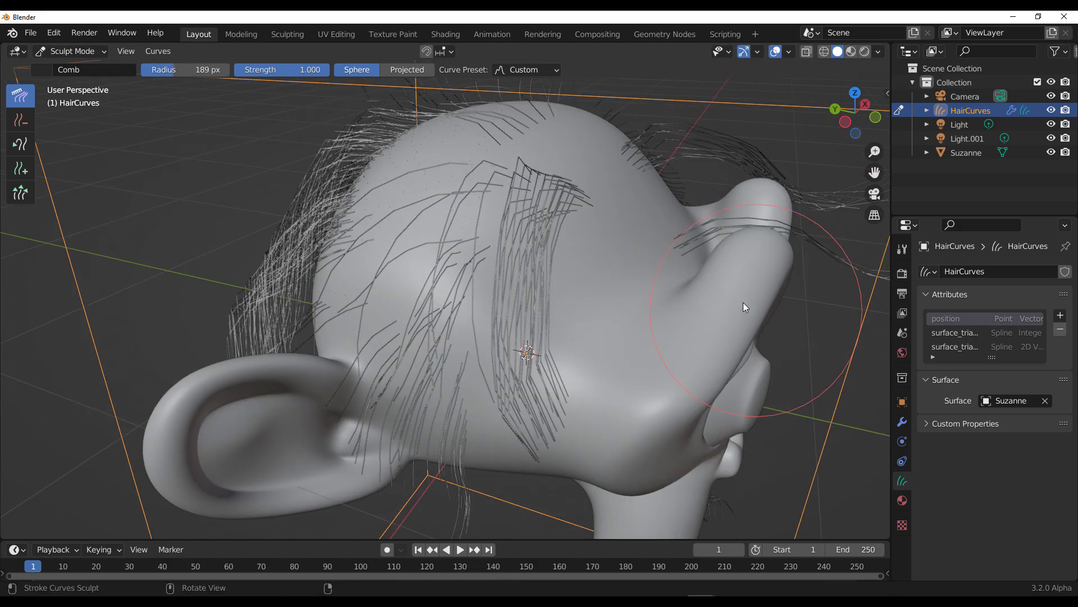
{"action": "mouse_move", "coordinate": [742, 301]}
{"action": "middle_mouse_down"}
{"action": "mouse_move", "coordinate": [823, 273]}
{"action": "mouse_move", "coordinate": [779, 256]}
{"action": "mouse_move", "coordinate": [735, 263]}
{"action": "mouse_move", "coordinate": [705, 220]}
{"action": "middle_mouse_up"}
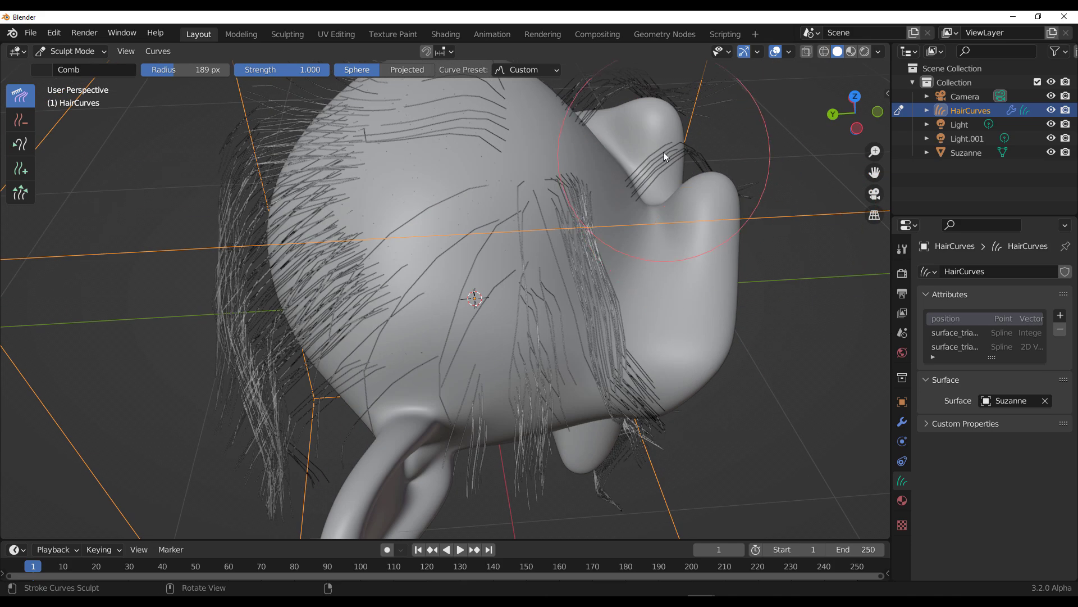
{"action": "left_click_drag", "start_coordinate": [664, 155], "coordinate": [694, 186]}
{"action": "middle_click_drag", "start_coordinate": [746, 277], "coordinate": [790, 200]}
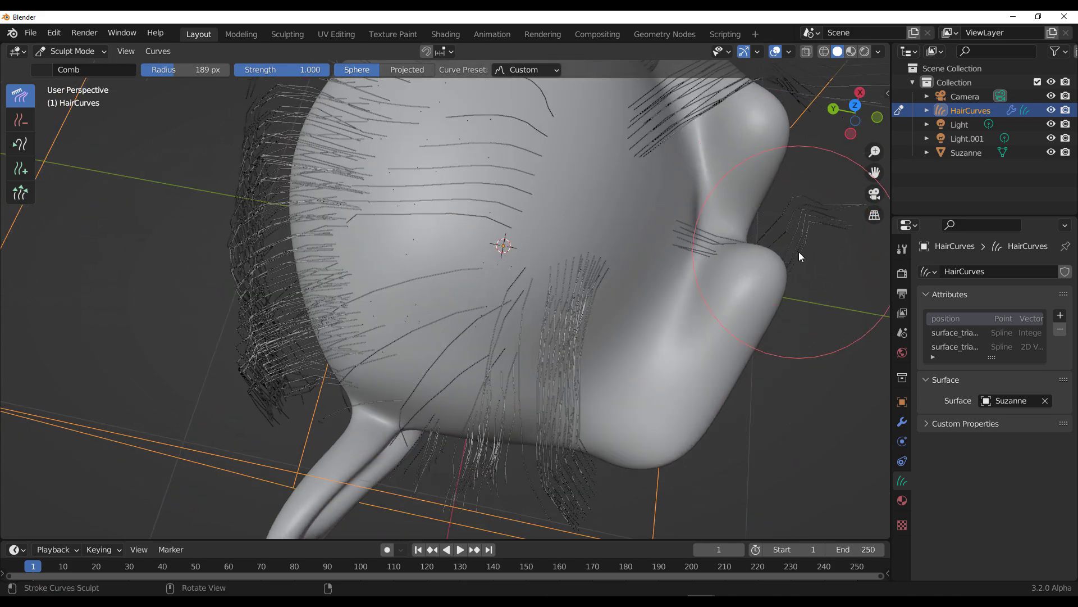
{"action": "middle_click_drag", "start_coordinate": [762, 244], "coordinate": [806, 240]}
{"action": "scroll", "coordinate": [806, 241], "scroll_direction": "down", "scroll_amount": 5}
{"action": "middle_click_drag", "start_coordinate": [770, 281], "coordinate": [722, 317]}
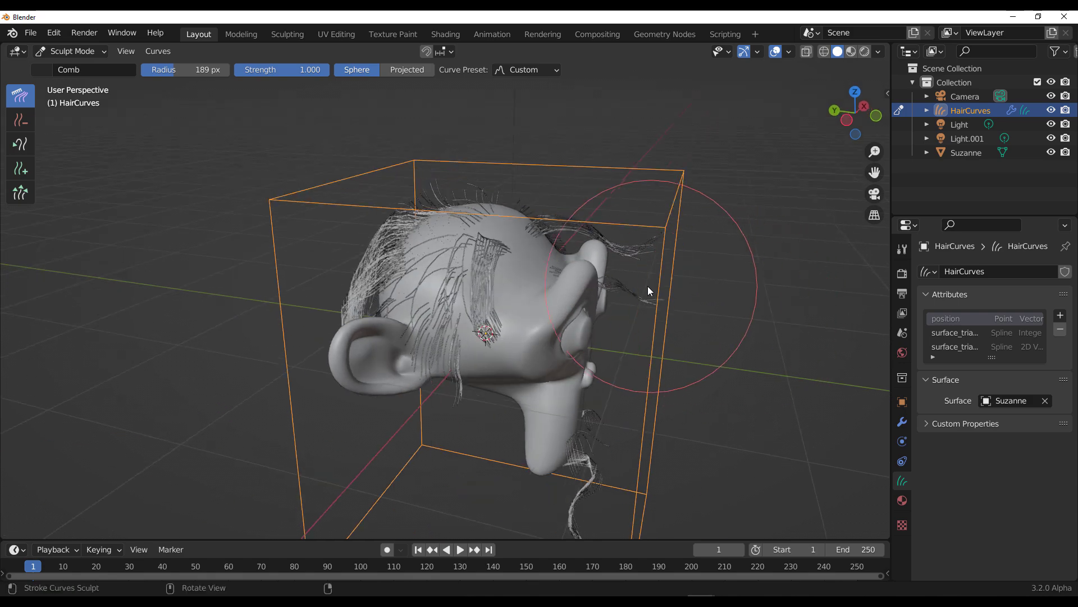
{"action": "mouse_move", "coordinate": [650, 286]}
{"action": "left_mouse_down"}
{"action": "mouse_move", "coordinate": [638, 339]}
{"action": "mouse_move", "coordinate": [599, 302]}
{"action": "mouse_move", "coordinate": [606, 276]}
{"action": "left_mouse_up"}
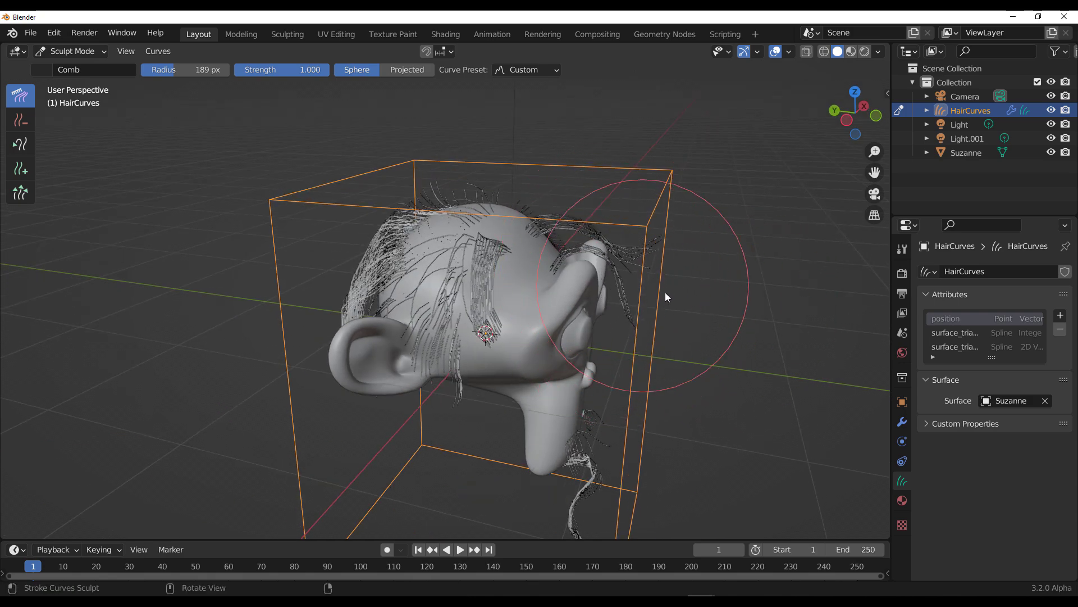
Step: Try adding hair above one brow with a 105 px Add brush and undo the stroke
{"action": "middle_click_drag", "start_coordinate": [665, 292], "coordinate": [538, 303], "text": "alt"}
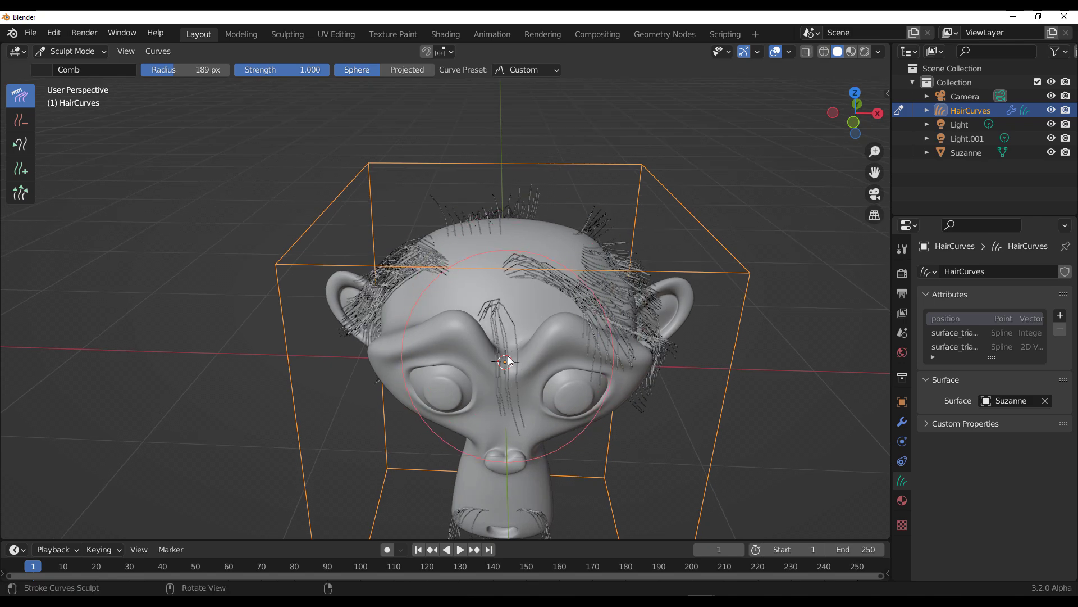
{"action": "left_click", "coordinate": [19, 174]}
{"action": "scroll", "coordinate": [496, 349], "scroll_direction": "up", "scroll_amount": 4}
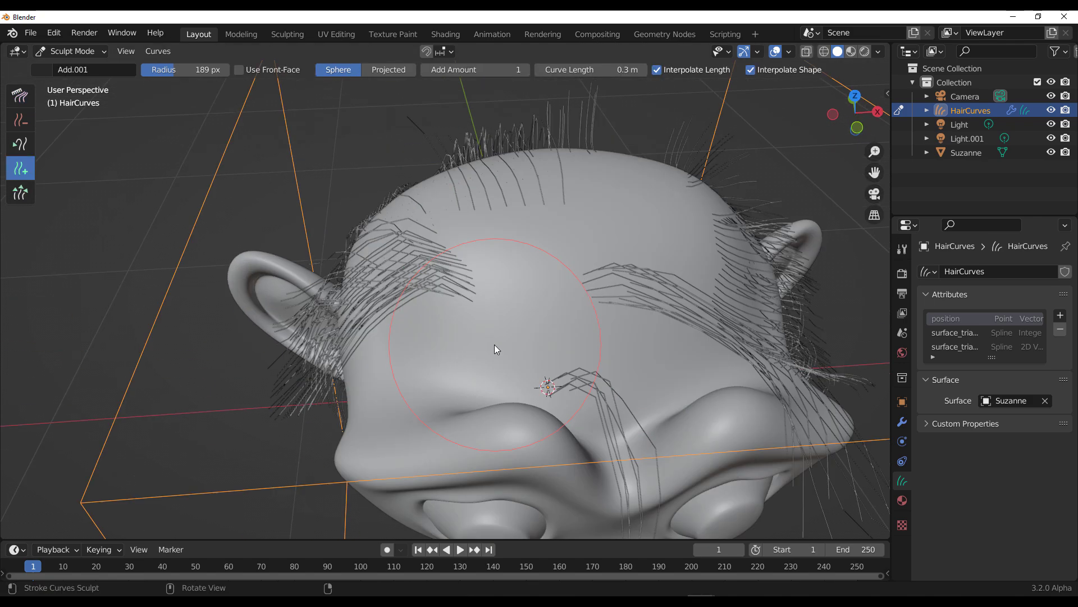
{"action": "key", "text": "f"}
{"action": "left_click", "coordinate": [449, 364]}
{"action": "left_click_drag", "start_coordinate": [458, 353], "coordinate": [457, 363]}
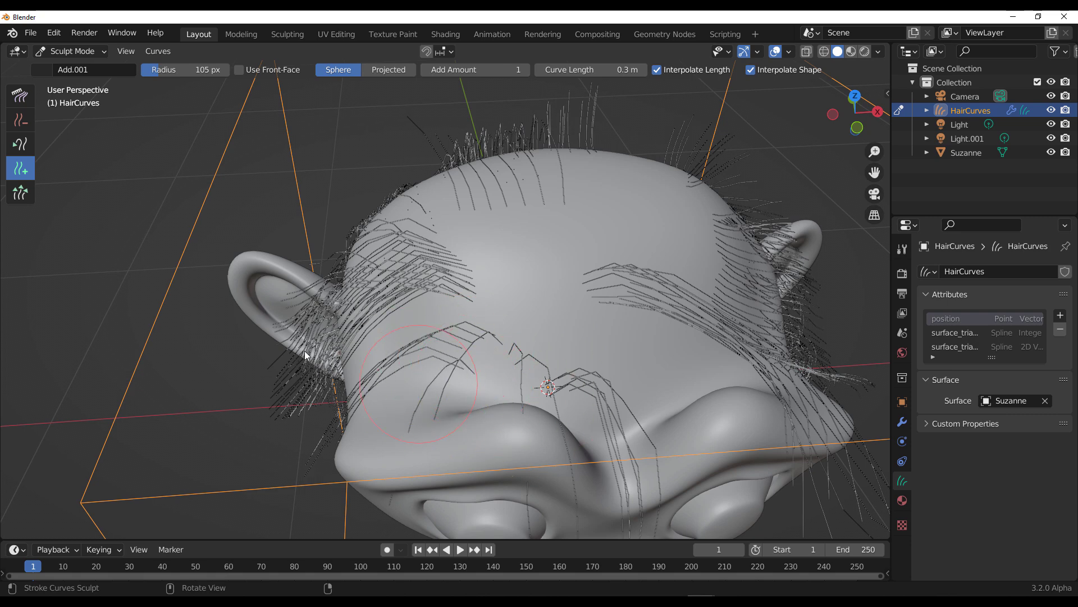
{"action": "key", "text": "ctrl+z"}
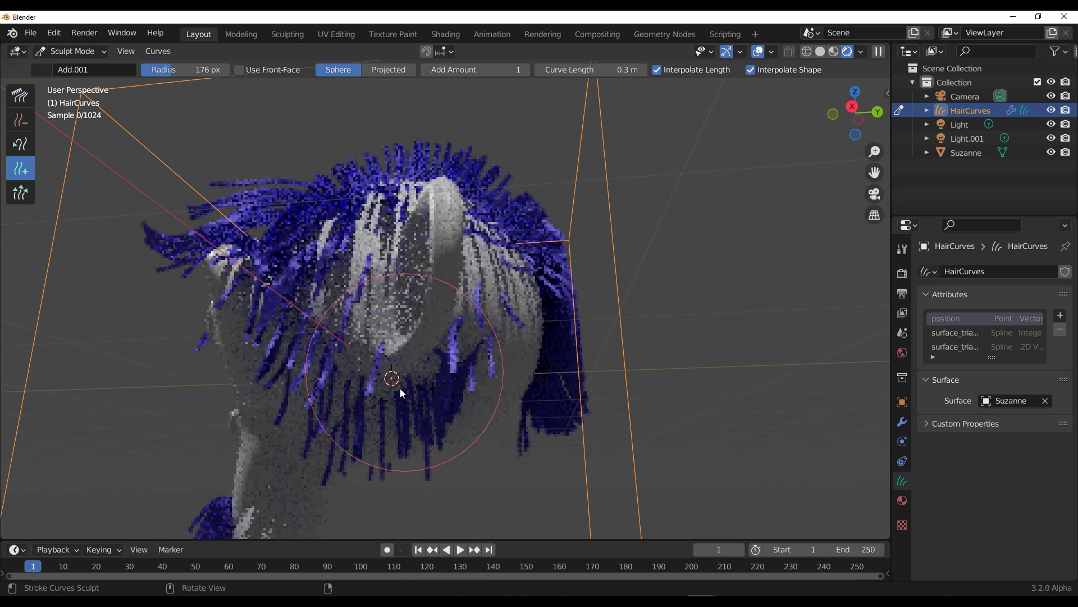
Step: Set the Add brush's Add Amount to 24 and fill the back and sides of the head with dense hair
{"action": "left_click_drag", "start_coordinate": [475, 70], "coordinate": [505, 70]}
{"action": "mouse_move", "coordinate": [505, 225]}
{"action": "middle_mouse_down"}
{"action": "mouse_move", "coordinate": [460, 255]}
{"action": "mouse_move", "coordinate": [441, 241]}
{"action": "middle_mouse_up"}
{"action": "mouse_move", "coordinate": [340, 291]}
{"action": "left_mouse_down"}
{"action": "mouse_move", "coordinate": [342, 311]}
{"action": "mouse_move", "coordinate": [410, 298]}
{"action": "mouse_move", "coordinate": [423, 405]}
{"action": "mouse_move", "coordinate": [301, 204]}
{"action": "mouse_move", "coordinate": [356, 339]}
{"action": "left_mouse_up"}
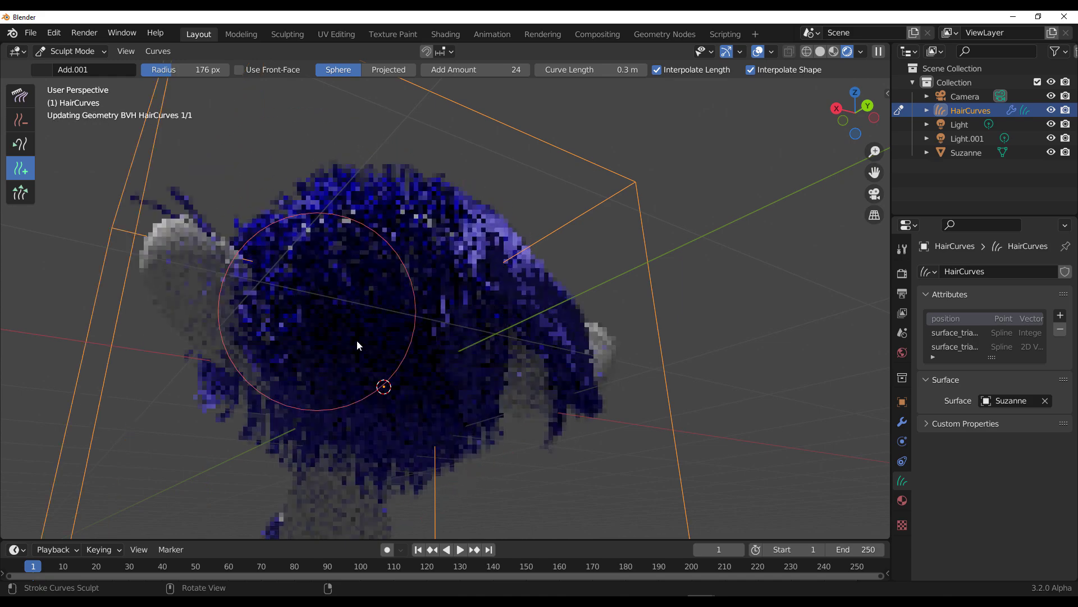
{"action": "middle_click_drag", "start_coordinate": [430, 315], "coordinate": [354, 284]}
{"action": "mouse_move", "coordinate": [435, 325]}
{"action": "left_mouse_down"}
{"action": "mouse_move", "coordinate": [444, 388]}
{"action": "mouse_move", "coordinate": [415, 422]}
{"action": "left_mouse_up"}
{"action": "mouse_move", "coordinate": [413, 323]}
{"action": "middle_mouse_down"}
{"action": "mouse_move", "coordinate": [501, 366]}
{"action": "mouse_move", "coordinate": [377, 325]}
{"action": "middle_mouse_up"}
{"action": "mouse_move", "coordinate": [376, 325]}
{"action": "left_mouse_down"}
{"action": "mouse_move", "coordinate": [423, 276]}
{"action": "mouse_move", "coordinate": [402, 261]}
{"action": "mouse_move", "coordinate": [380, 318]}
{"action": "mouse_move", "coordinate": [387, 281]}
{"action": "left_mouse_up"}
{"action": "mouse_move", "coordinate": [386, 281]}
{"action": "middle_mouse_down"}
{"action": "mouse_move", "coordinate": [566, 300]}
{"action": "mouse_move", "coordinate": [403, 245]}
{"action": "mouse_move", "coordinate": [517, 279]}
{"action": "mouse_move", "coordinate": [591, 251]}
{"action": "mouse_move", "coordinate": [518, 186]}
{"action": "mouse_move", "coordinate": [579, 339]}
{"action": "mouse_move", "coordinate": [565, 309]}
{"action": "mouse_move", "coordinate": [570, 277]}
{"action": "mouse_move", "coordinate": [475, 302]}
{"action": "middle_mouse_up"}
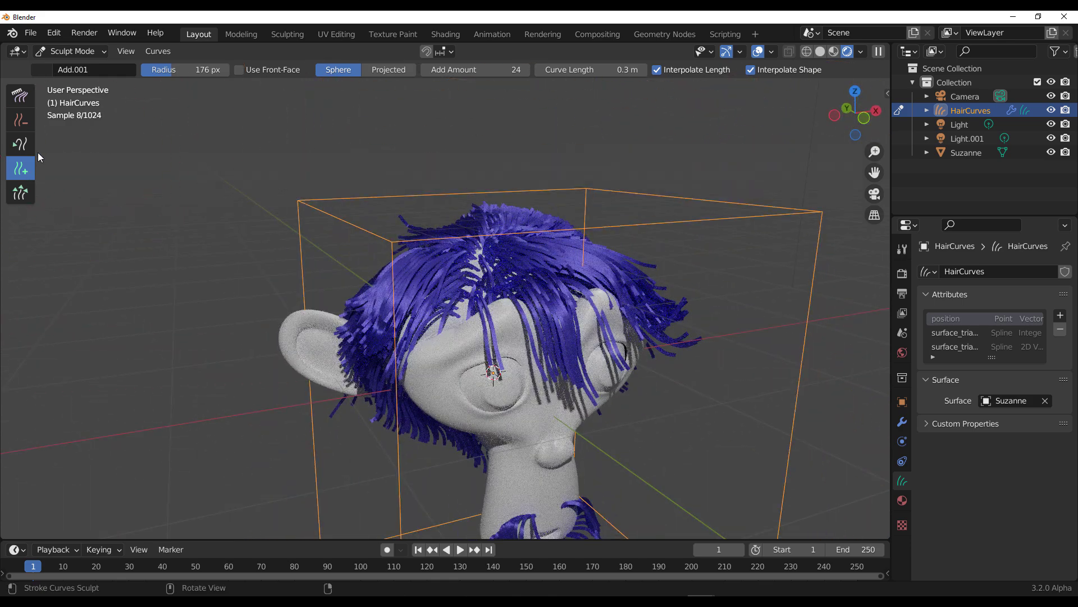
Step: Shorten the strands hanging over one eye with the Grow / Shrink brush at a radius of 89 px
{"action": "left_click", "coordinate": [20, 193]}
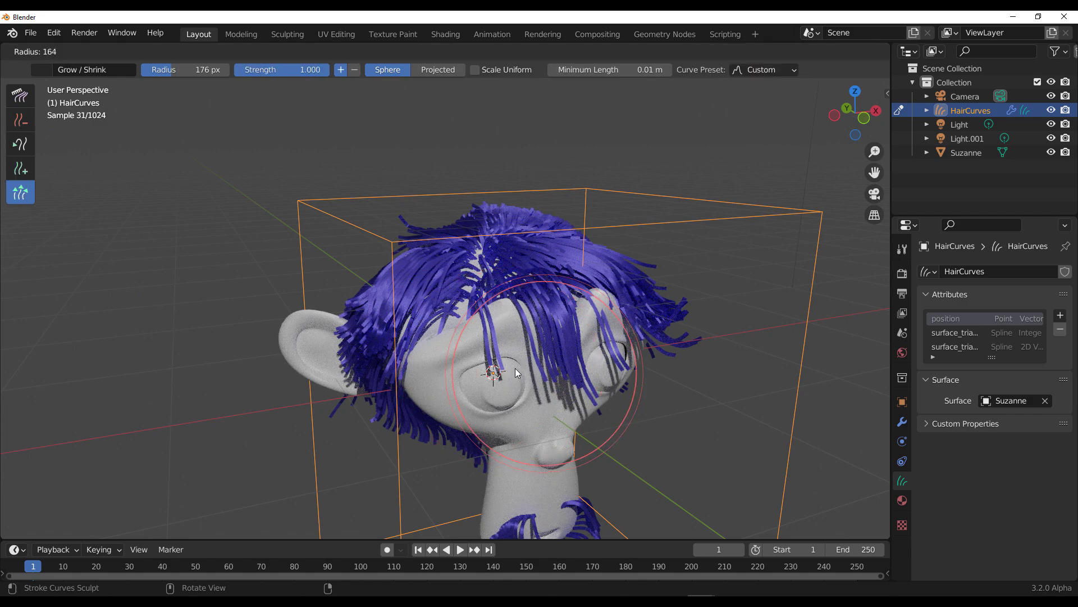
{"action": "scroll", "coordinate": [506, 374], "scroll_direction": "up", "scroll_amount": 4}
{"action": "key", "text": "f"}
{"action": "left_click", "coordinate": [592, 370]}
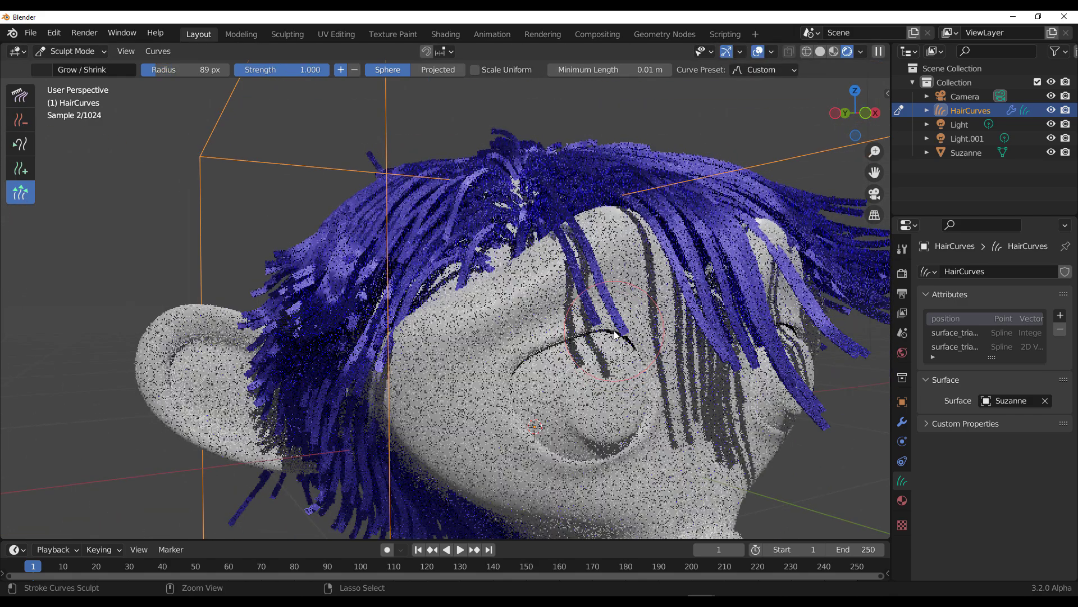
{"action": "left_click_drag", "start_coordinate": [606, 333], "coordinate": [577, 247], "text": "ctrl"}
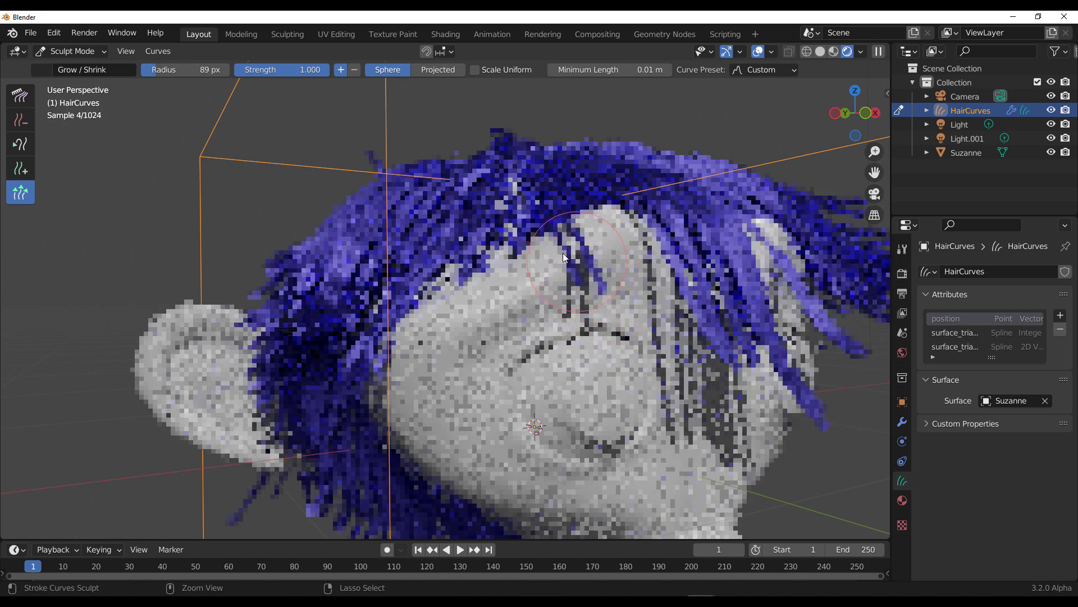
{"action": "middle_click_drag", "start_coordinate": [578, 247], "coordinate": [484, 328]}
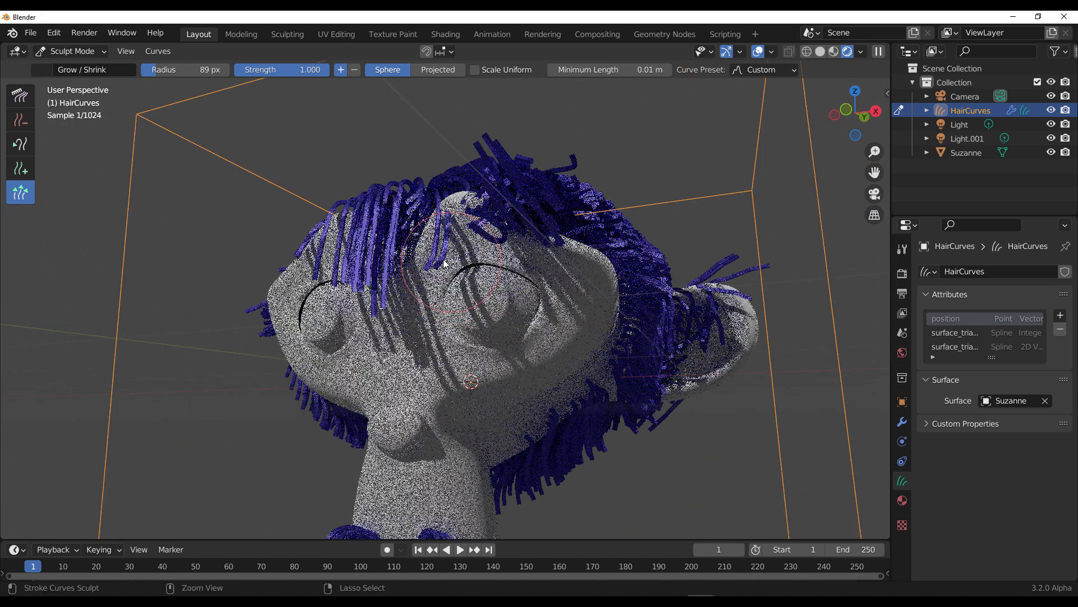
{"action": "left_click_drag", "start_coordinate": [479, 309], "coordinate": [447, 253], "text": "ctrl"}
{"action": "middle_click_drag", "start_coordinate": [480, 250], "coordinate": [573, 369]}
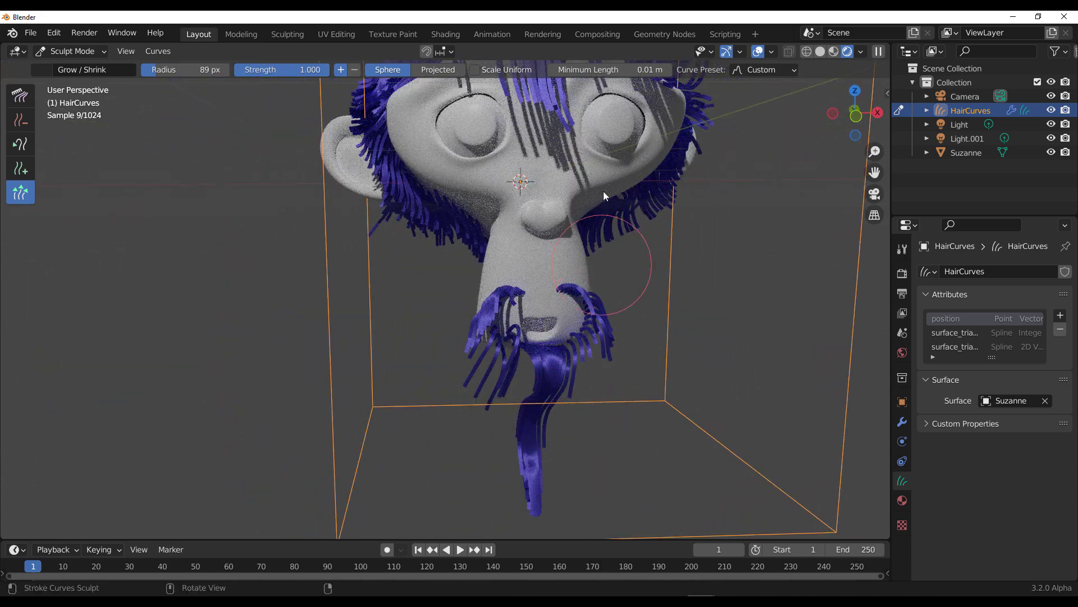
Step: In the Geometry Nodes workspace, make room between Set Curve Radius and Set Material and search for a Set Material node
{"action": "left_click", "coordinate": [673, 35]}
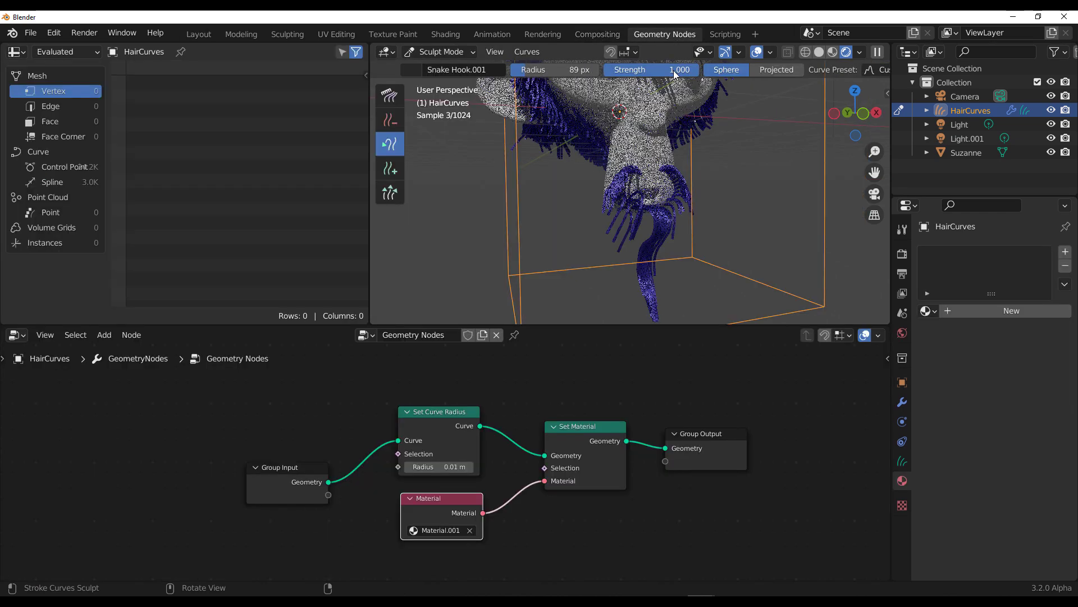
{"action": "left_click_drag", "start_coordinate": [585, 438], "coordinate": [613, 396]}
{"action": "left_click_drag", "start_coordinate": [480, 433], "coordinate": [453, 436]}
{"action": "left_click_drag", "start_coordinate": [511, 388], "coordinate": [512, 385]}
{"action": "type", "text": "S"}
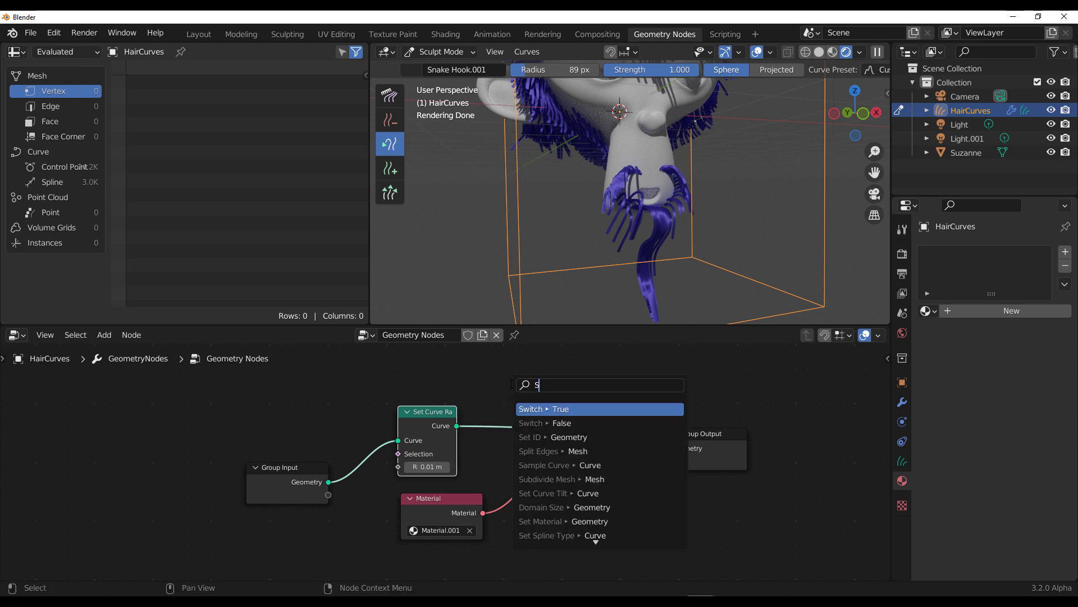
{"action": "type", "text": "ET MATER"}
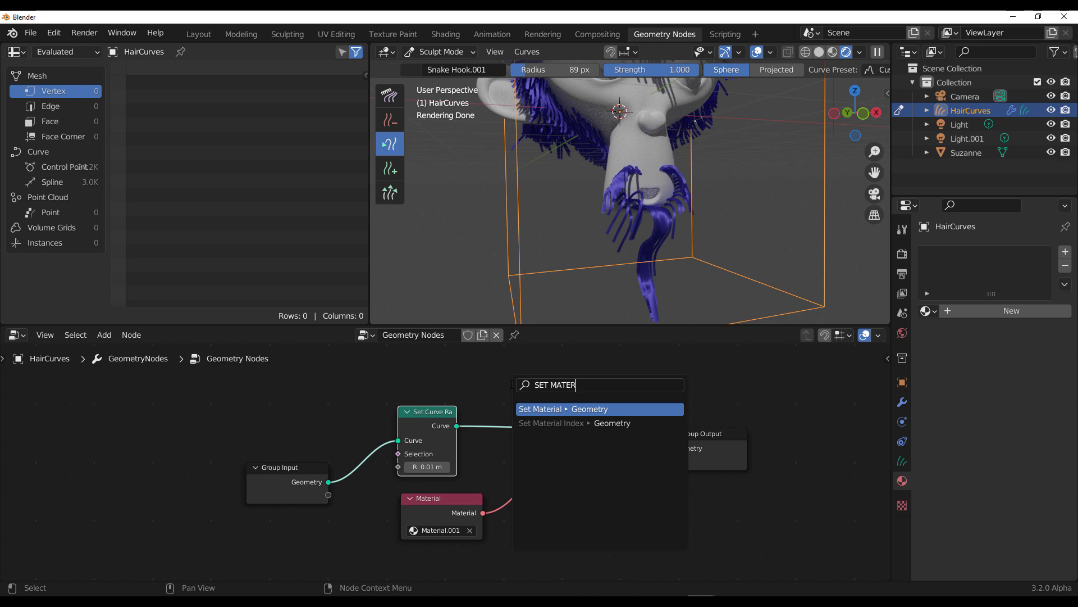
{"action": "key", "text": "Return"}
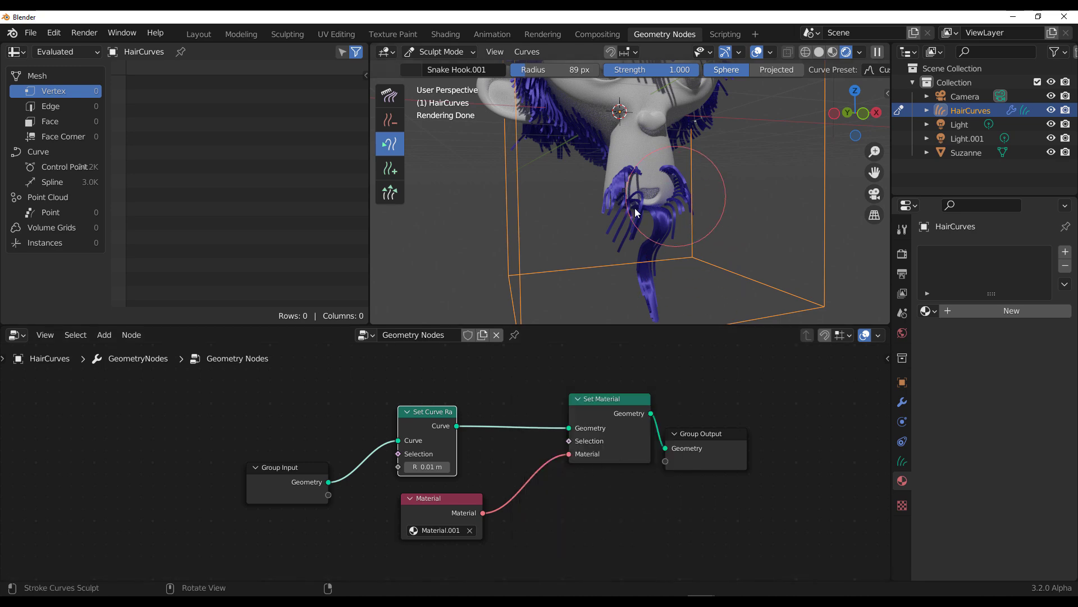
Step: Check which materials are available for the hair curves and view the whole hairy head
{"action": "left_click", "coordinate": [931, 311]}
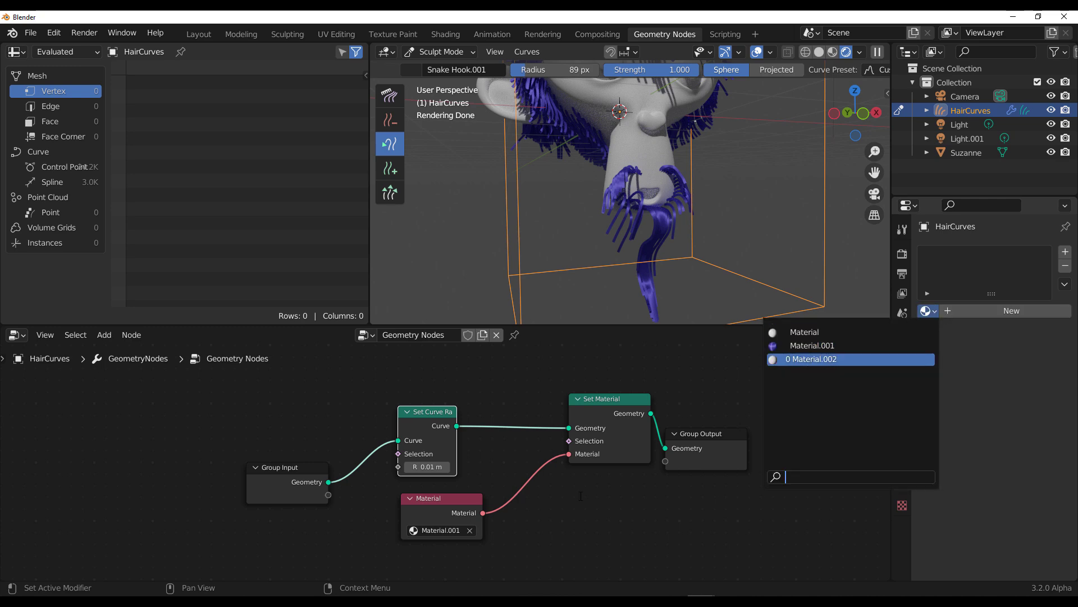
{"action": "left_click", "coordinate": [451, 528]}
{"action": "left_click", "coordinate": [701, 207]}
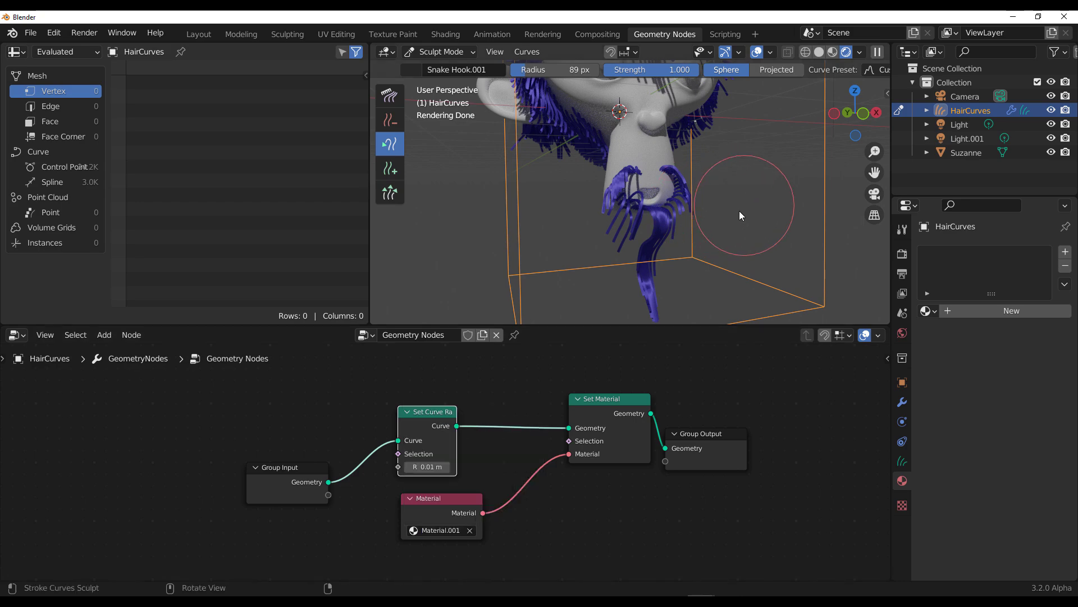
{"action": "scroll", "coordinate": [739, 211], "scroll_direction": "down", "scroll_amount": 3}
{"action": "middle_click_drag", "start_coordinate": [740, 212], "coordinate": [674, 232]}
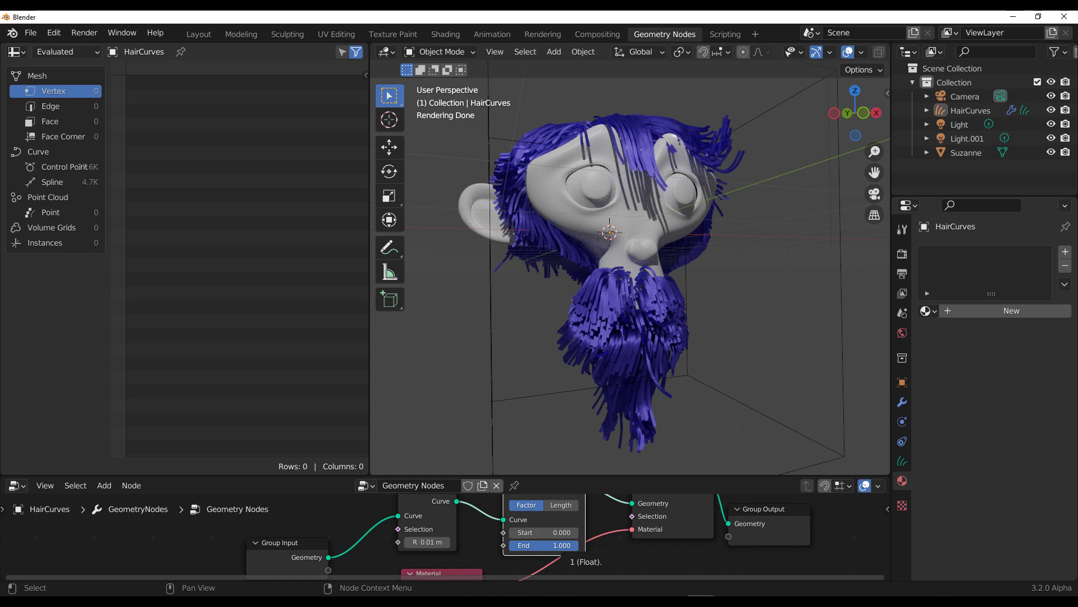
Step: Try adjusting the End factor of the Trim Curve node on the hair
{"action": "mouse_move", "coordinate": [569, 546]}
{"action": "left_mouse_down"}
{"action": "mouse_move", "coordinate": [506, 546]}
{"action": "mouse_move", "coordinate": [574, 545]}
{"action": "left_mouse_up"}
{"action": "scroll", "coordinate": [584, 269], "scroll_direction": "down", "scroll_amount": 2}
{"action": "middle_click_drag", "start_coordinate": [648, 308], "coordinate": [638, 309]}
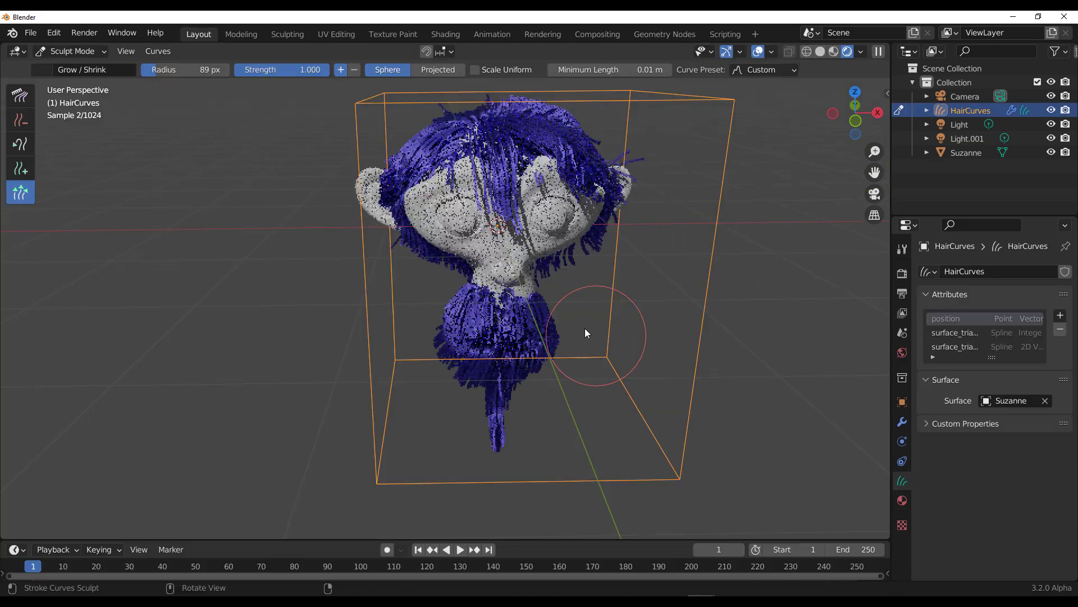
Step: Comb the tip of Suzanne's beard slightly upward with the 89 px Comb brush
{"action": "middle_click_drag", "start_coordinate": [585, 328], "coordinate": [513, 450]}
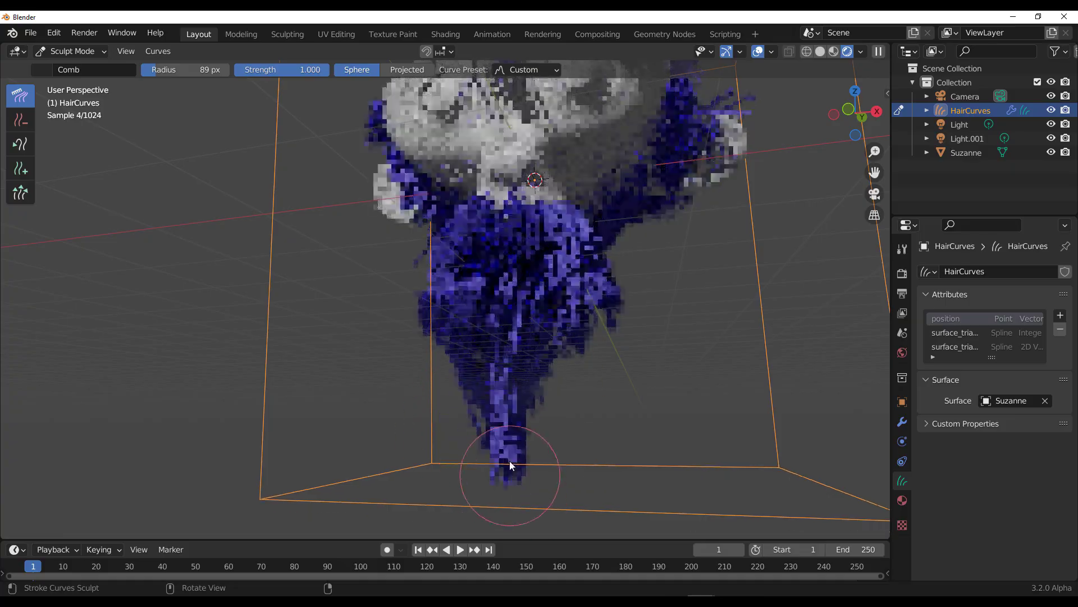
{"action": "left_click_drag", "start_coordinate": [510, 461], "coordinate": [519, 442]}
{"action": "mouse_move", "coordinate": [519, 442]}
{"action": "middle_mouse_down"}
{"action": "mouse_move", "coordinate": [557, 320]}
{"action": "mouse_move", "coordinate": [525, 297]}
{"action": "middle_mouse_up"}
Step: Return the hair curves to Object Mode, deselect them and inspect the rendered hair and beard
{"action": "left_click", "coordinate": [20, 169]}
{"action": "mouse_move", "coordinate": [419, 334]}
{"action": "middle_mouse_down"}
{"action": "mouse_move", "coordinate": [508, 331]}
{"action": "mouse_move", "coordinate": [370, 332]}
{"action": "middle_mouse_up"}
{"action": "middle_click_drag", "start_coordinate": [579, 331], "coordinate": [651, 326]}
{"action": "scroll", "coordinate": [618, 325], "scroll_direction": "down", "scroll_amount": 3}
{"action": "left_click", "coordinate": [72, 51]}
{"action": "left_click", "coordinate": [72, 67]}
{"action": "left_click", "coordinate": [281, 224]}
{"action": "scroll", "coordinate": [570, 361], "scroll_direction": "up", "scroll_amount": 3}
{"action": "middle_click_drag", "start_coordinate": [569, 360], "coordinate": [563, 378]}
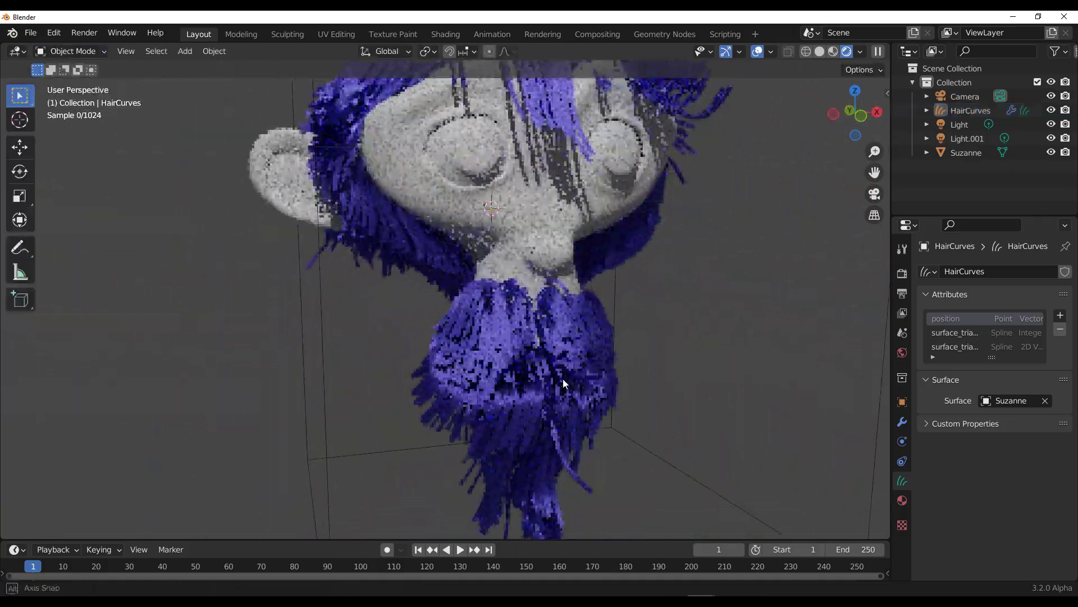
{"action": "scroll", "coordinate": [563, 379], "scroll_direction": "down", "scroll_amount": 3}
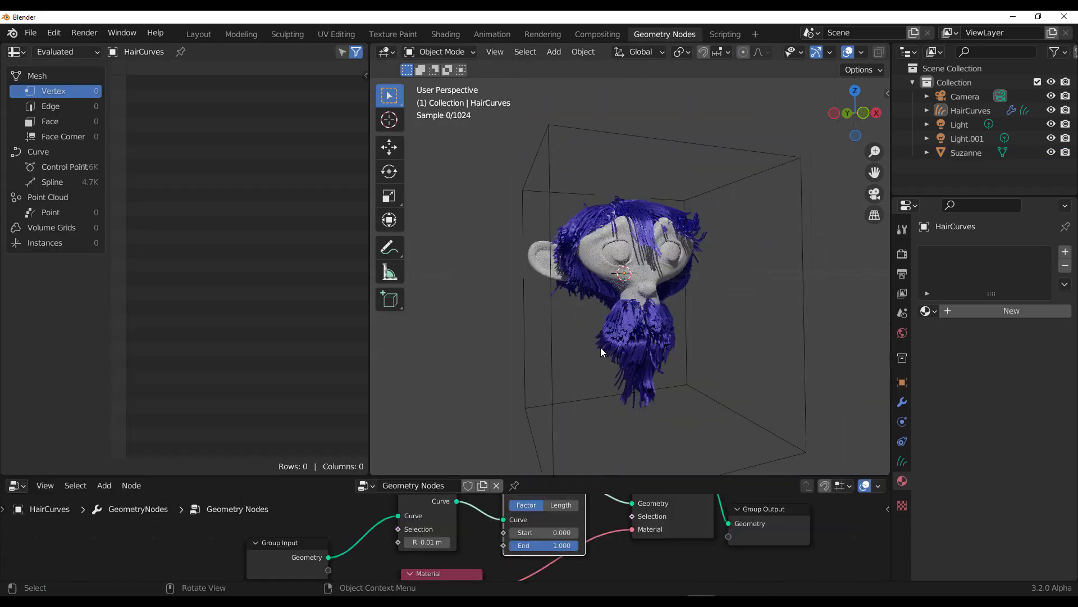
Step: Try shortening the hair with the Trim Curve End value, in Factor mode and in Length mode
{"action": "mouse_move", "coordinate": [574, 545]}
{"action": "left_mouse_down"}
{"action": "mouse_move", "coordinate": [509, 545]}
{"action": "mouse_move", "coordinate": [568, 545]}
{"action": "left_mouse_up"}
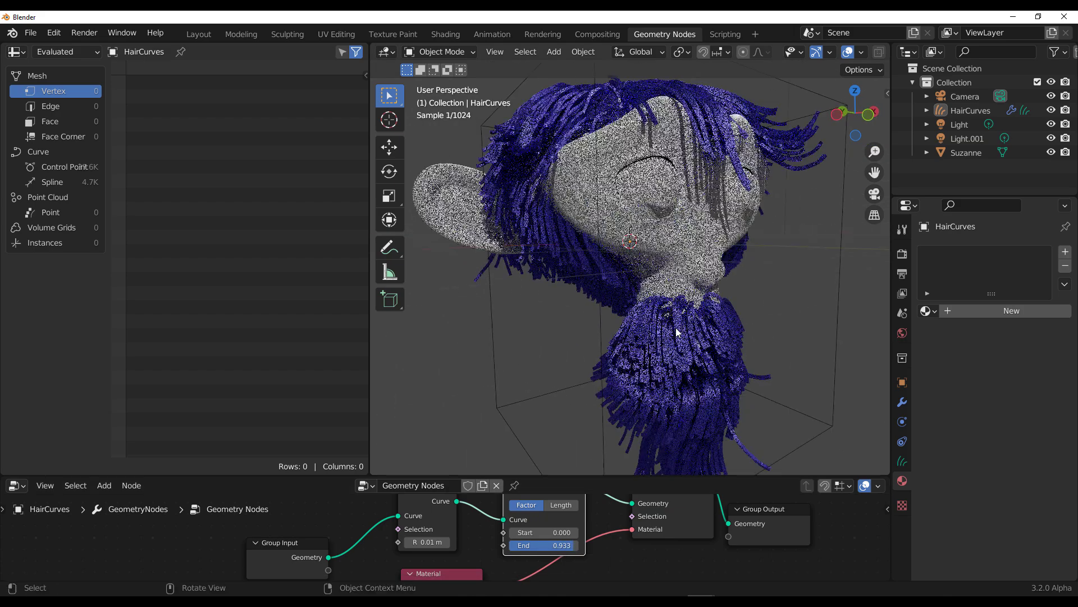
{"action": "left_click", "coordinate": [561, 505]}
{"action": "left_click_drag", "start_coordinate": [544, 545], "coordinate": [567, 546]}
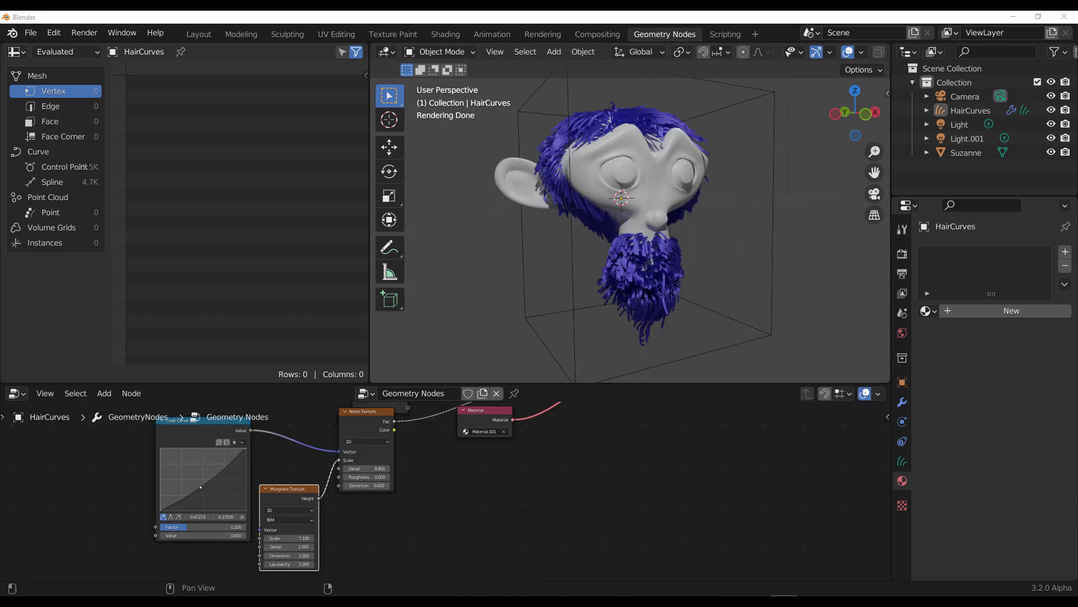
Step: Reroute the Noise Texture's Fac output from the Trim Curve's Start to its End input and adjust the noise scale
{"action": "middle_click_drag", "start_coordinate": [455, 471], "coordinate": [440, 473]}
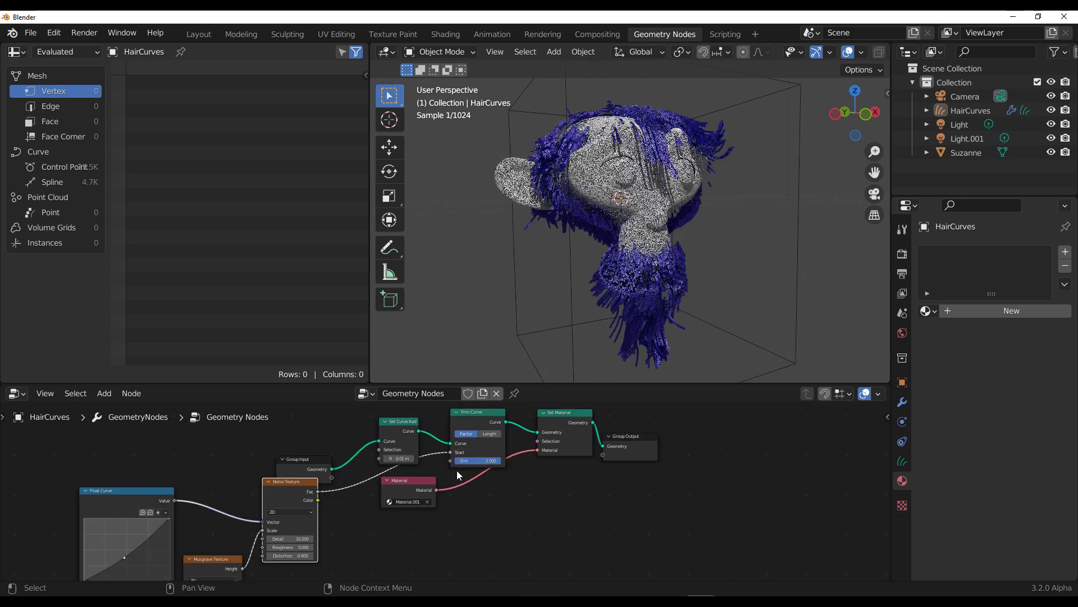
{"action": "left_click_drag", "start_coordinate": [451, 452], "coordinate": [450, 461]}
{"action": "middle_click_drag", "start_coordinate": [293, 539], "coordinate": [349, 461]}
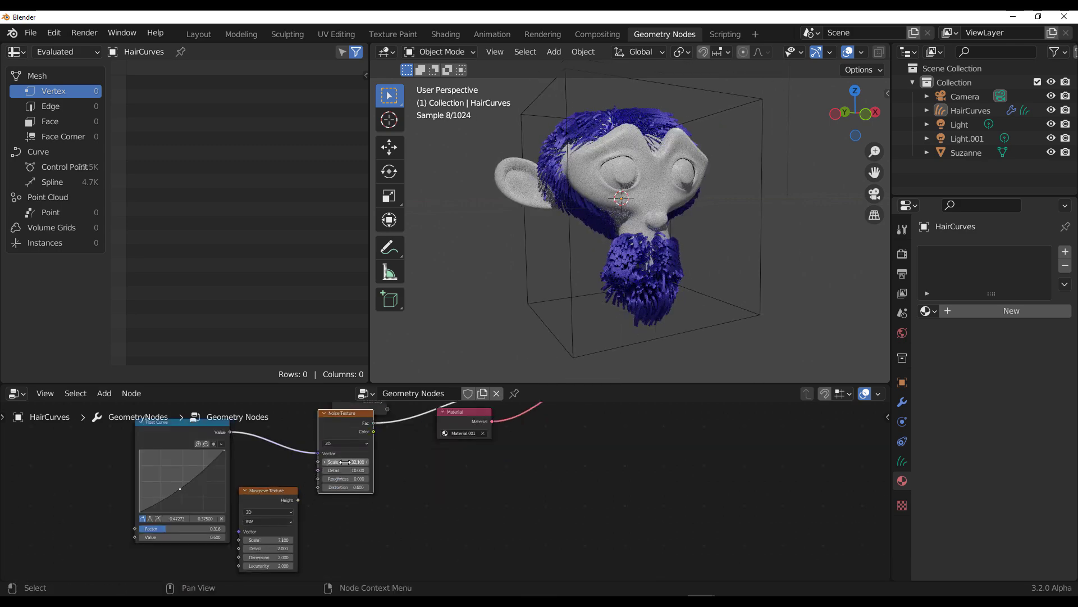
{"action": "left_click_drag", "start_coordinate": [348, 462], "coordinate": [355, 462]}
{"action": "middle_click_drag", "start_coordinate": [376, 503], "coordinate": [406, 449]}
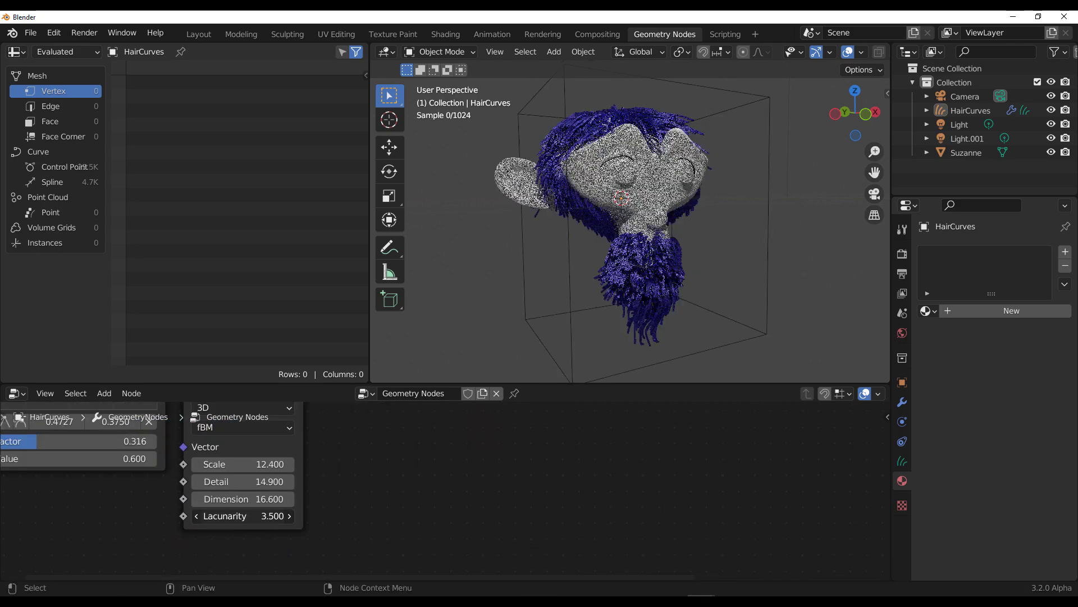
Step: Set the Musgrave Texture to 2D Multifractal with lacunarity 3.2, and bend the Float Curve upward
{"action": "scroll", "coordinate": [396, 486], "scroll_direction": "down", "scroll_amount": 3}
{"action": "left_click", "coordinate": [396, 504]}
{"action": "left_click", "coordinate": [389, 494]}
{"action": "left_click_drag", "start_coordinate": [258, 516], "coordinate": [299, 483]}
{"action": "scroll", "coordinate": [298, 487], "scroll_direction": "down", "scroll_amount": 2}
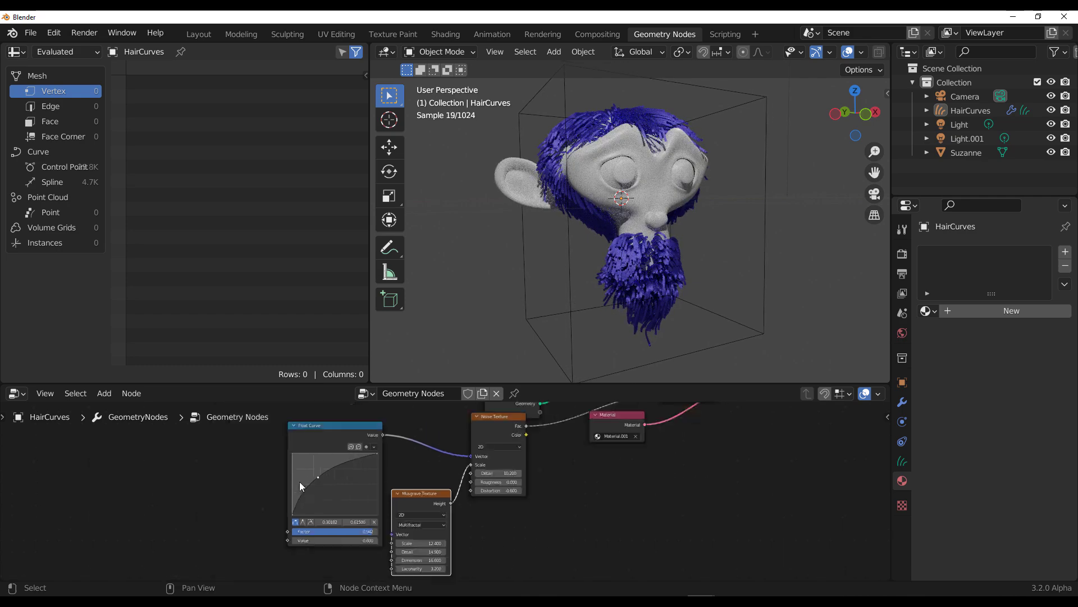
Step: Add a Math node fed by the Noise Texture's Fac output
{"action": "middle_click_drag", "start_coordinate": [314, 483], "coordinate": [257, 457]}
{"action": "scroll", "coordinate": [376, 520], "scroll_direction": "up", "scroll_amount": 1}
{"action": "middle_click_drag", "start_coordinate": [608, 433], "coordinate": [448, 514]}
{"action": "left_click_drag", "start_coordinate": [240, 506], "coordinate": [308, 535]}
{"action": "type", "text": "math"}
{"action": "key", "text": "Return"}
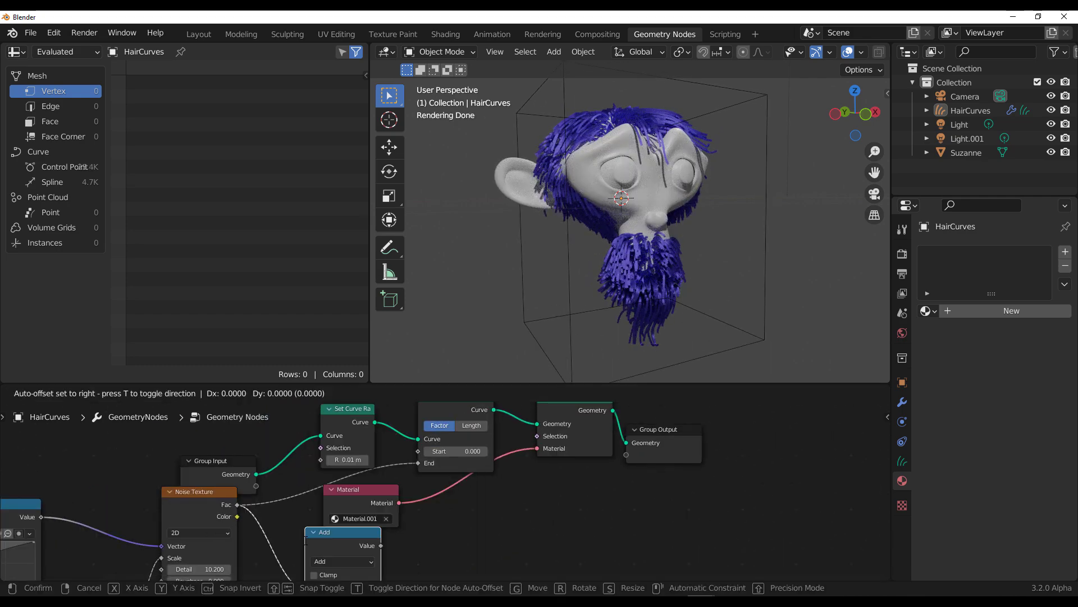
Step: Move the Material node aside, set the Math node to Multiply and link the Musgrave height to its second value
{"action": "left_click_drag", "start_coordinate": [360, 490], "coordinate": [487, 517]}
{"action": "middle_click_drag", "start_coordinate": [411, 529], "coordinate": [429, 467]}
{"action": "left_click", "coordinate": [323, 485]}
{"action": "left_click_drag", "start_coordinate": [320, 524], "coordinate": [353, 524]}
{"action": "left_click", "coordinate": [310, 373]}
{"action": "middle_click_drag", "start_coordinate": [281, 528], "coordinate": [334, 451]}
{"action": "left_click_drag", "start_coordinate": [206, 472], "coordinate": [345, 464]}
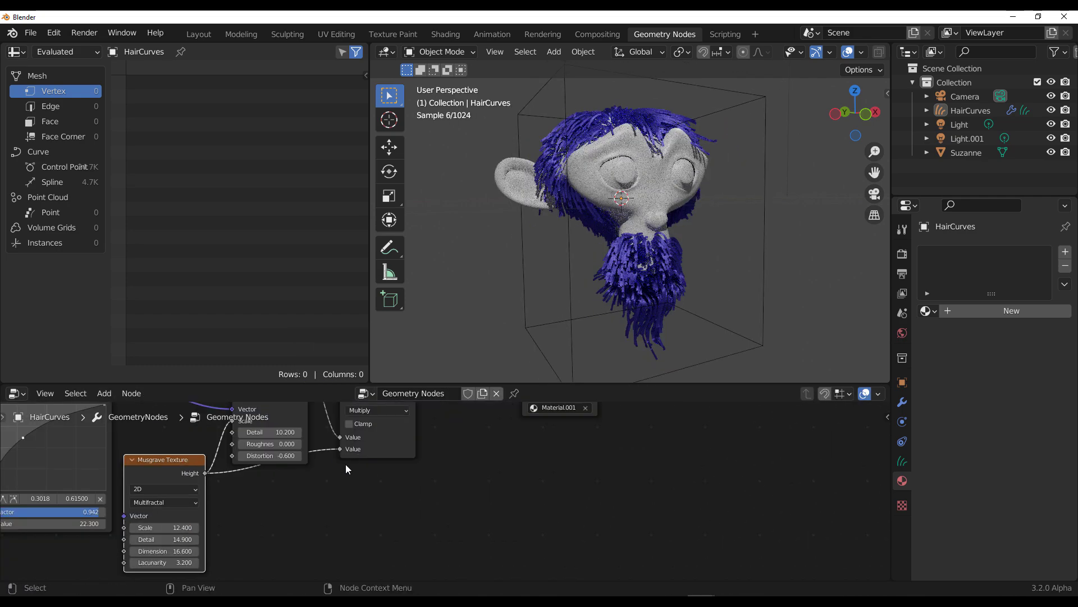
Step: Connect the Multiply result to the Trim Curve's End input and enable Clamp on the Multiply node
{"action": "middle_click_drag", "start_coordinate": [345, 464], "coordinate": [413, 432]}
{"action": "middle_click_drag", "start_coordinate": [663, 292], "coordinate": [631, 288]}
{"action": "middle_click_drag", "start_coordinate": [562, 410], "coordinate": [459, 578]}
{"action": "left_click_drag", "start_coordinate": [454, 472], "coordinate": [480, 484]}
{"action": "middle_click_drag", "start_coordinate": [481, 485], "coordinate": [468, 439]}
{"action": "left_click_drag", "start_coordinate": [368, 494], "coordinate": [440, 428]}
{"action": "scroll", "coordinate": [541, 457], "scroll_direction": "down", "scroll_amount": 1}
{"action": "middle_click_drag", "start_coordinate": [584, 314], "coordinate": [608, 315]}
{"action": "left_click", "coordinate": [348, 514]}
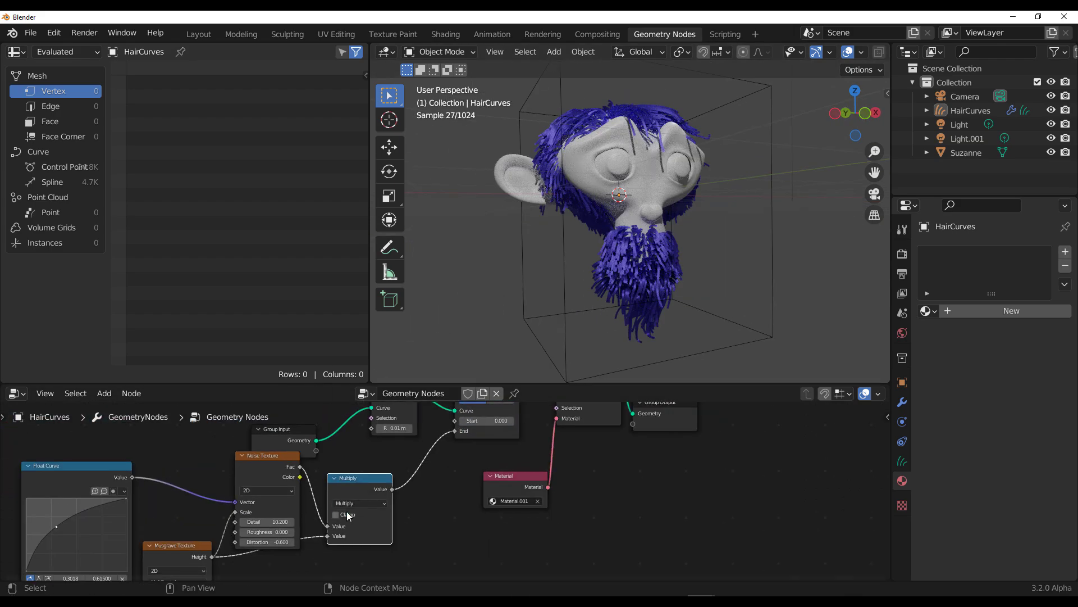
{"action": "left_click", "coordinate": [360, 504]}
{"action": "left_click", "coordinate": [362, 409]}
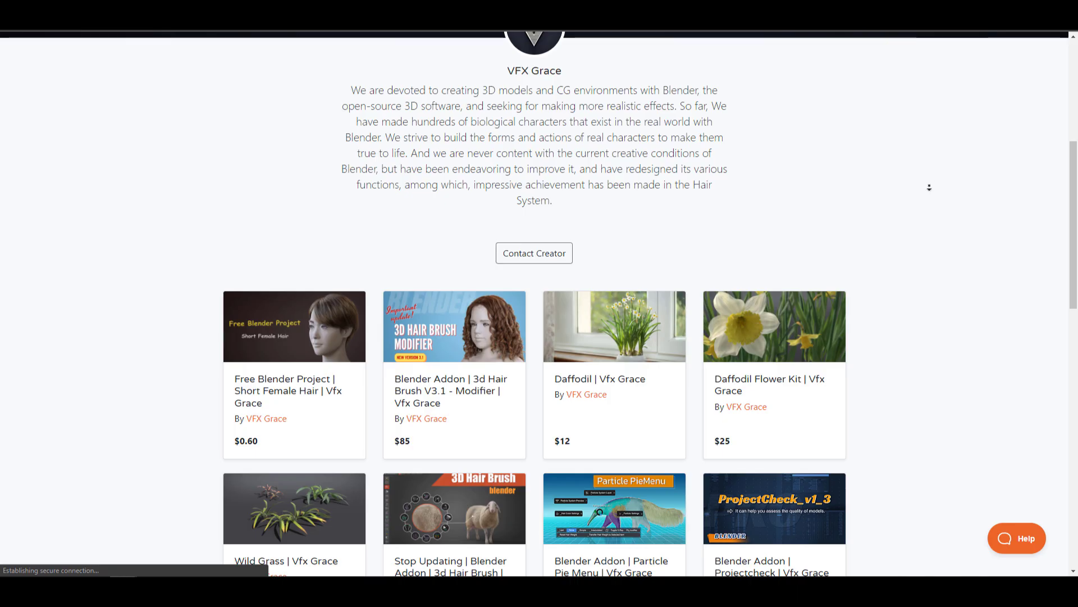
Step: Switch to Blender Market and look through the VFX Grace products and the free Short Female Hair project page
{"action": "middle_click", "coordinate": [930, 188]}
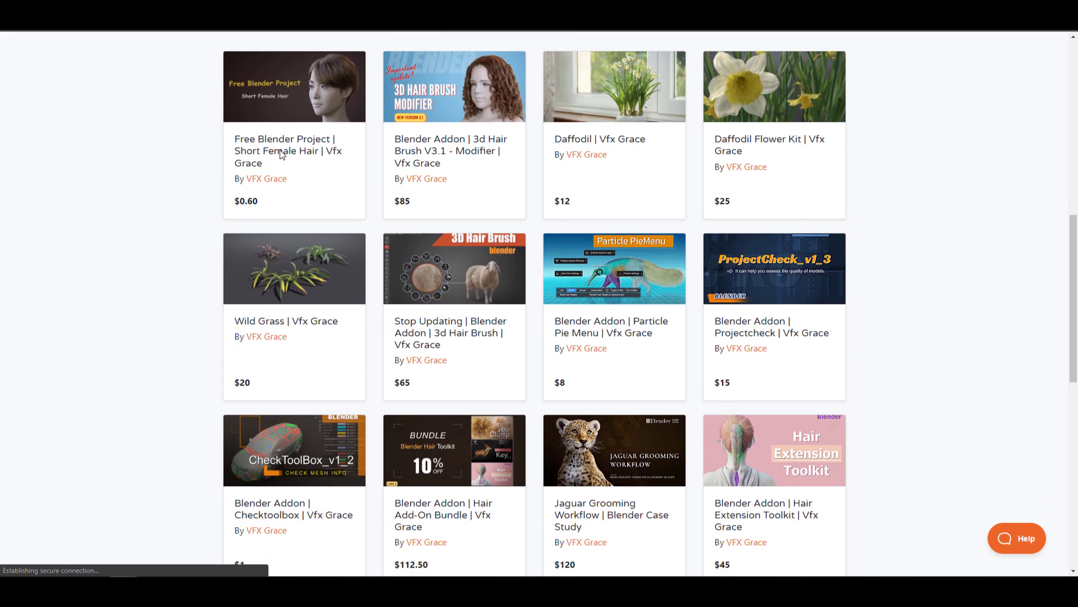
{"action": "scroll", "coordinate": [421, 242], "scroll_direction": "down", "scroll_amount": 16}
{"action": "scroll", "coordinate": [499, 308], "scroll_direction": "up", "scroll_amount": 16}
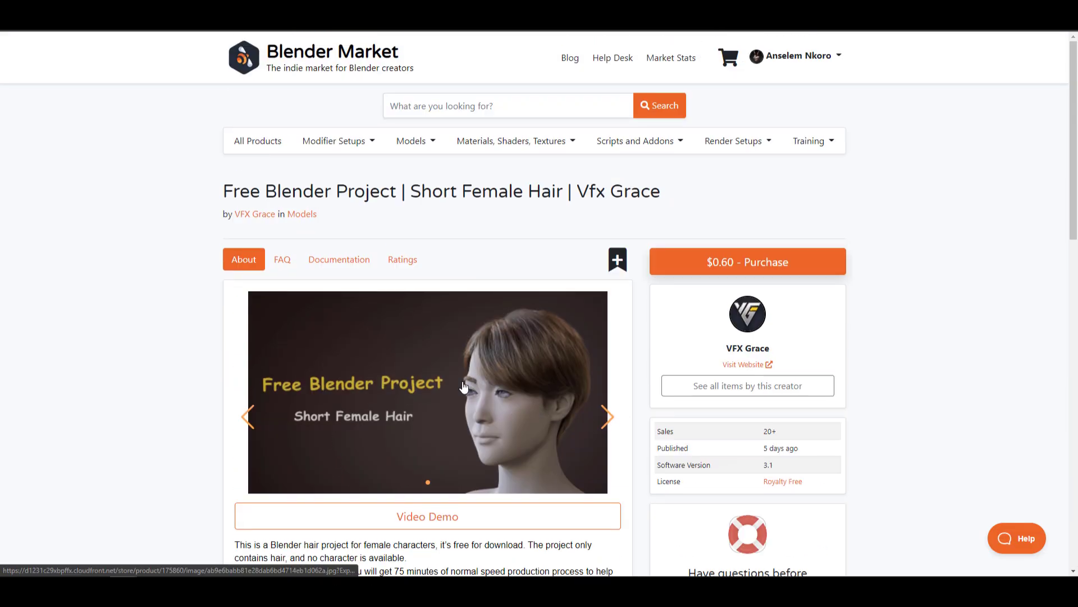
{"action": "scroll", "coordinate": [326, 385], "scroll_direction": "down", "scroll_amount": 15}
{"action": "scroll", "coordinate": [423, 315], "scroll_direction": "up", "scroll_amount": 15}
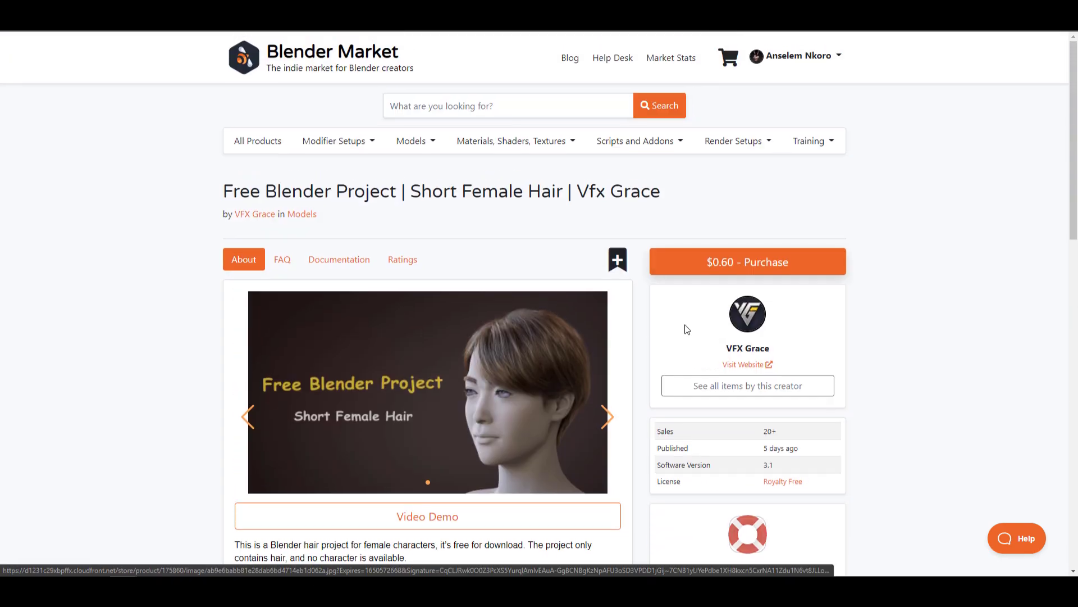
Step: Return to the VFX Grace creator page and view the 3d Hair Brush V3.1 - Modifier add-on
{"action": "left_click", "coordinate": [254, 214]}
{"action": "scroll", "coordinate": [461, 309], "scroll_direction": "down", "scroll_amount": 7}
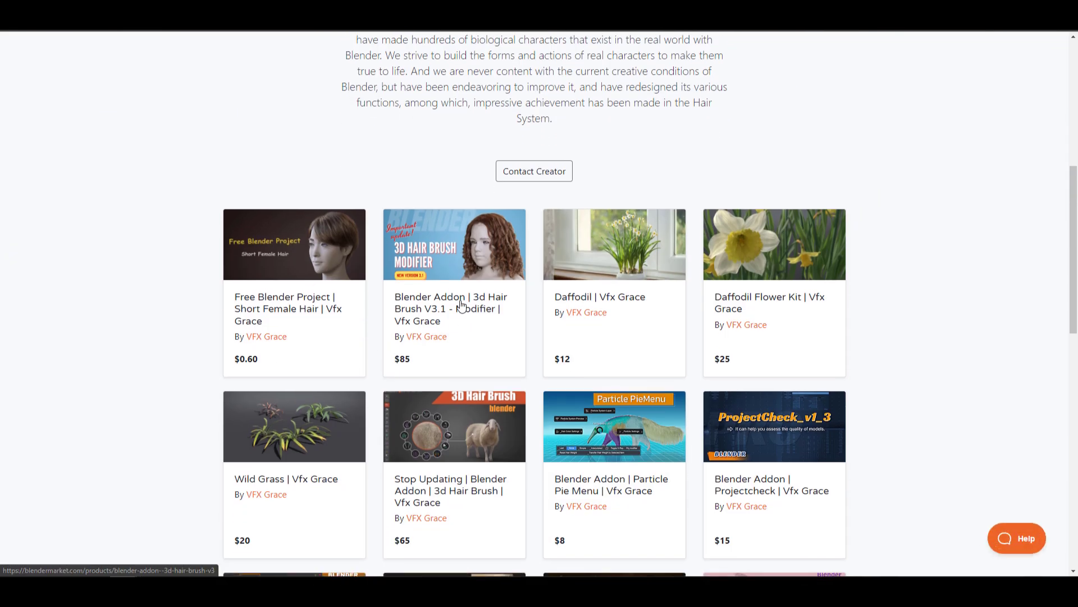
{"action": "left_click", "coordinate": [460, 305]}
{"action": "scroll", "coordinate": [427, 331], "scroll_direction": "down", "scroll_amount": 6}
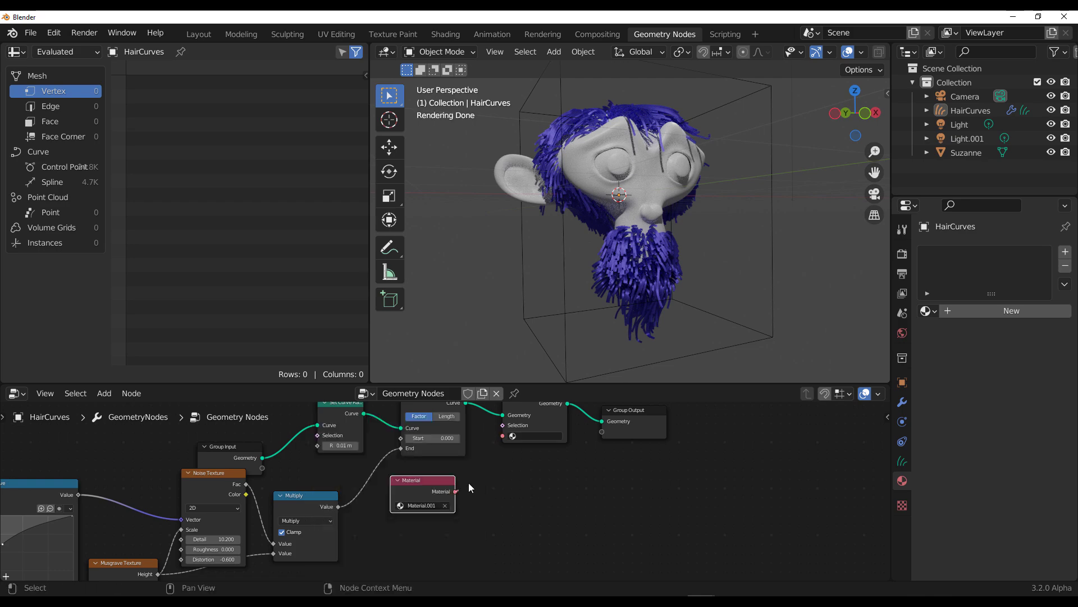
Step: Reconnect the Material node to Set Material and assign Hair BSDF as the first shader of Material.003's Mix Shader
{"action": "left_click_drag", "start_coordinate": [455, 492], "coordinate": [503, 436]}
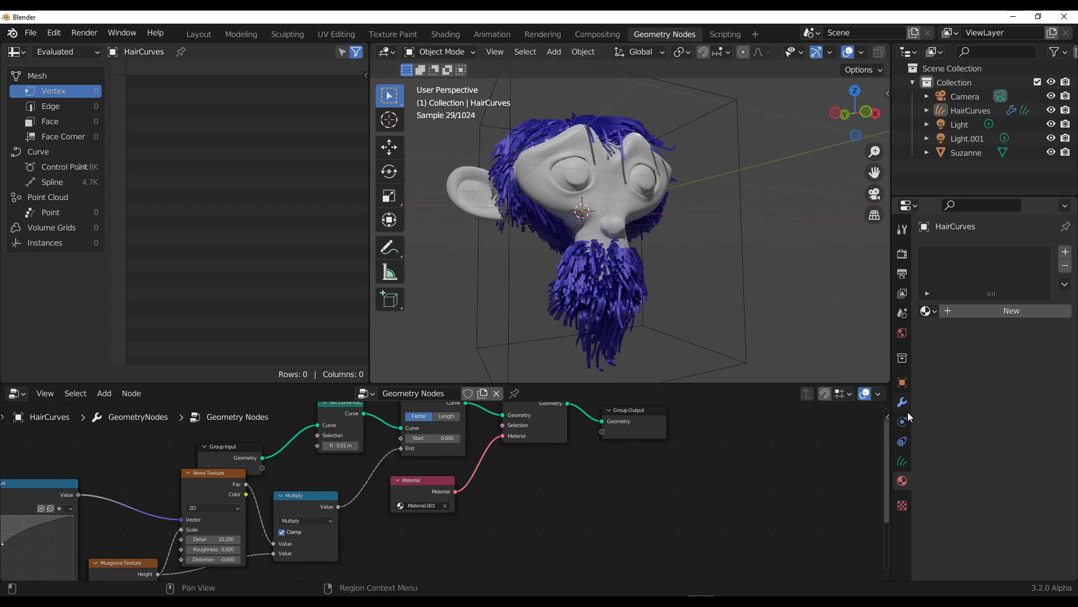
{"action": "right_click", "coordinate": [955, 351]}
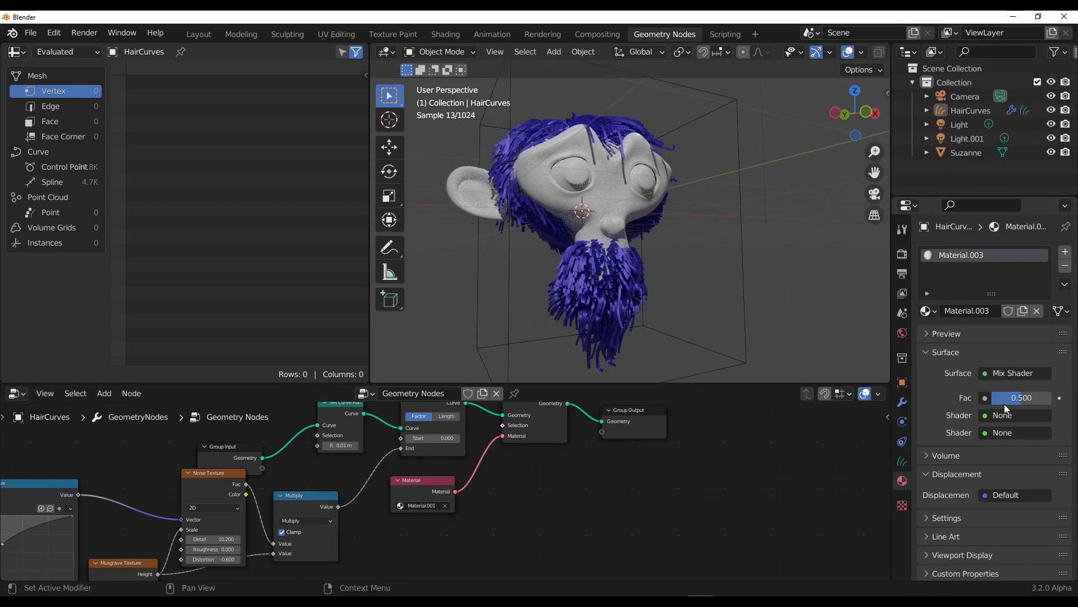
{"action": "left_click", "coordinate": [1007, 415]}
{"action": "left_click", "coordinate": [974, 179]}
Step: Color the Hair BSDF bright blue and choose Material.003 in the Material node
{"action": "left_click", "coordinate": [1022, 450]}
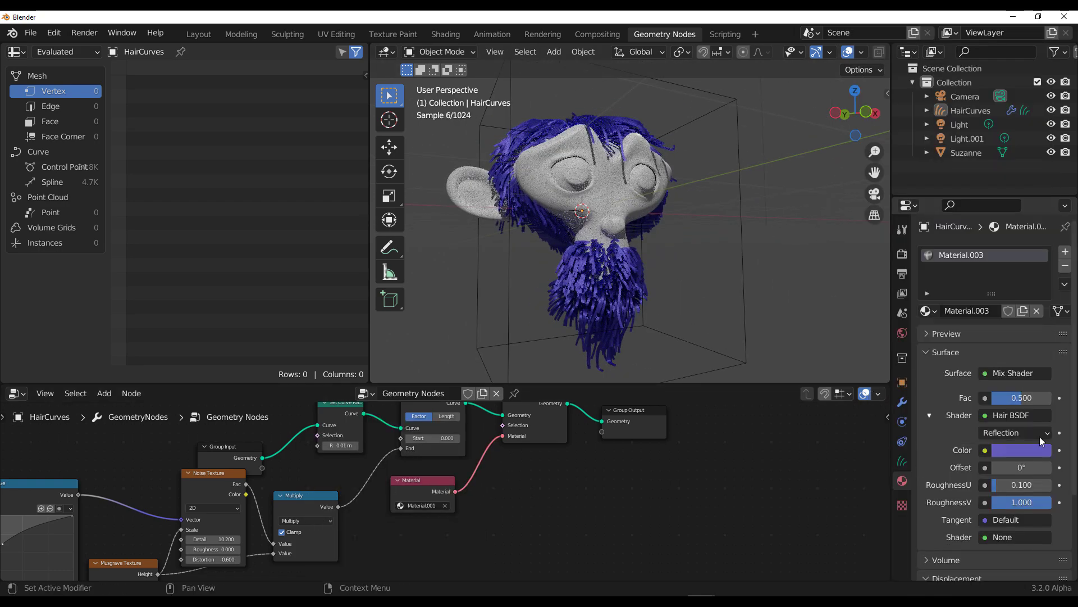
{"action": "left_click", "coordinate": [1028, 450]}
{"action": "left_click_drag", "start_coordinate": [997, 285], "coordinate": [1010, 275]}
{"action": "left_click", "coordinate": [401, 506]}
{"action": "left_click", "coordinate": [429, 445]}
{"action": "left_click", "coordinate": [1021, 449]}
{"action": "left_click", "coordinate": [1021, 450]}
Step: Switch the viewport to Wireframe and back to Rendered shading to refresh the hair material
{"action": "key", "text": "z"}
{"action": "left_click", "coordinate": [589, 241]}
{"action": "key", "text": "z"}
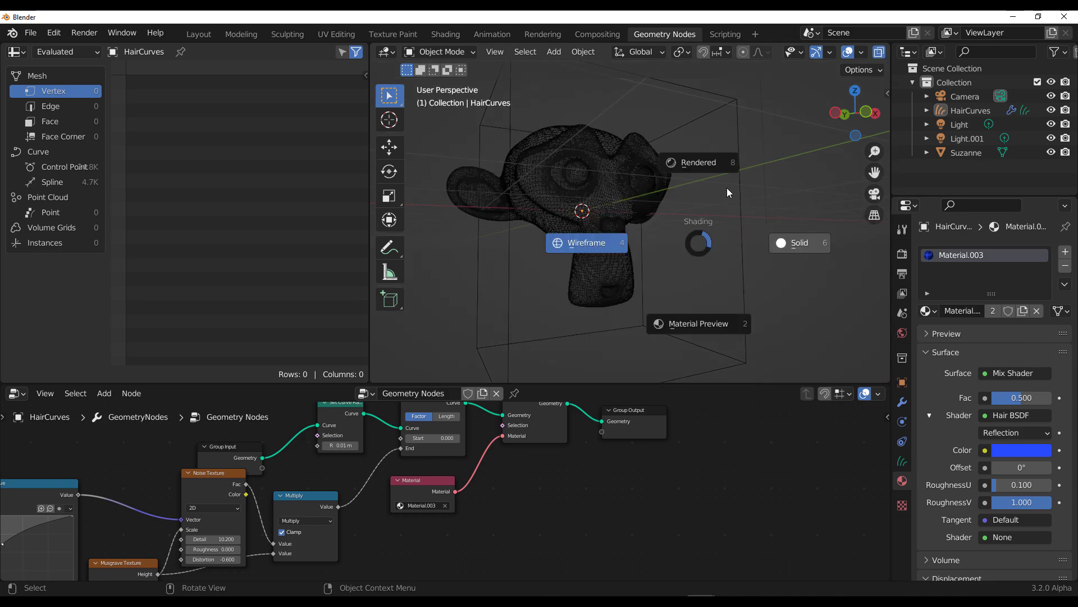
{"action": "left_click", "coordinate": [705, 164]}
Step: Set the Mix Shader's second shader to a blue Emission with strength 0
{"action": "left_click", "coordinate": [1021, 450]}
{"action": "left_click", "coordinate": [930, 415]}
{"action": "left_click", "coordinate": [1015, 433]}
{"action": "left_click", "coordinate": [956, 159]}
{"action": "left_click", "coordinate": [1022, 450]}
{"action": "left_click", "coordinate": [1018, 281]}
{"action": "left_click_drag", "start_coordinate": [1021, 468], "coordinate": [983, 468]}
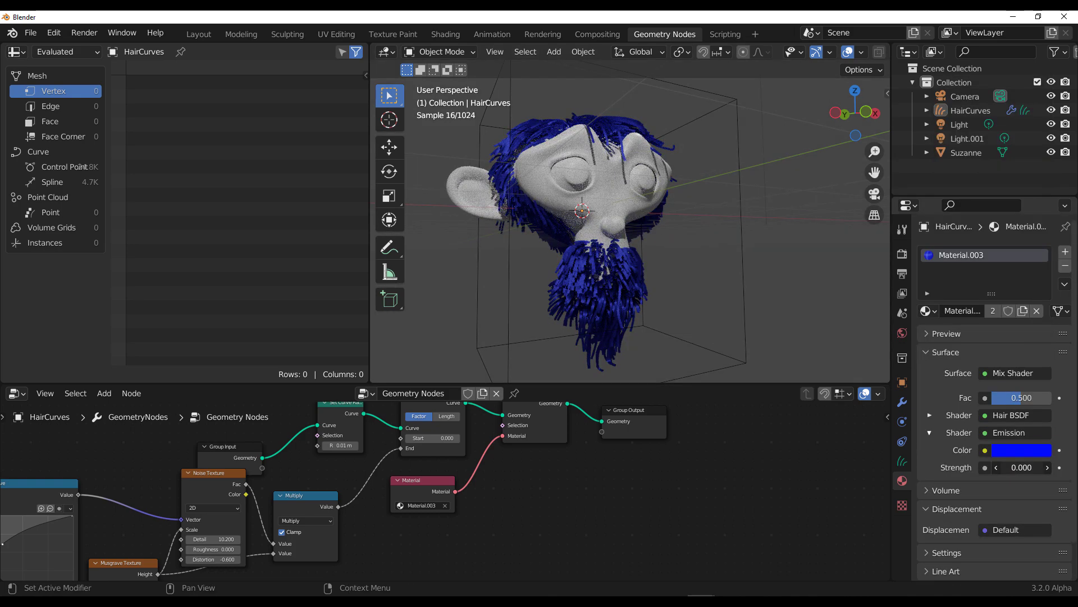
Step: Change the emission color to red with strength 0, and choose Material.001 in the Material node
{"action": "left_click", "coordinate": [1021, 450]}
{"action": "left_click_drag", "start_coordinate": [1000, 286], "coordinate": [982, 352]}
{"action": "mouse_move", "coordinate": [1021, 468]}
{"action": "left_mouse_down"}
{"action": "mouse_move", "coordinate": [1045, 468]}
{"action": "mouse_move", "coordinate": [983, 467]}
{"action": "left_mouse_up"}
{"action": "left_click", "coordinate": [401, 506]}
{"action": "left_click", "coordinate": [429, 422]}
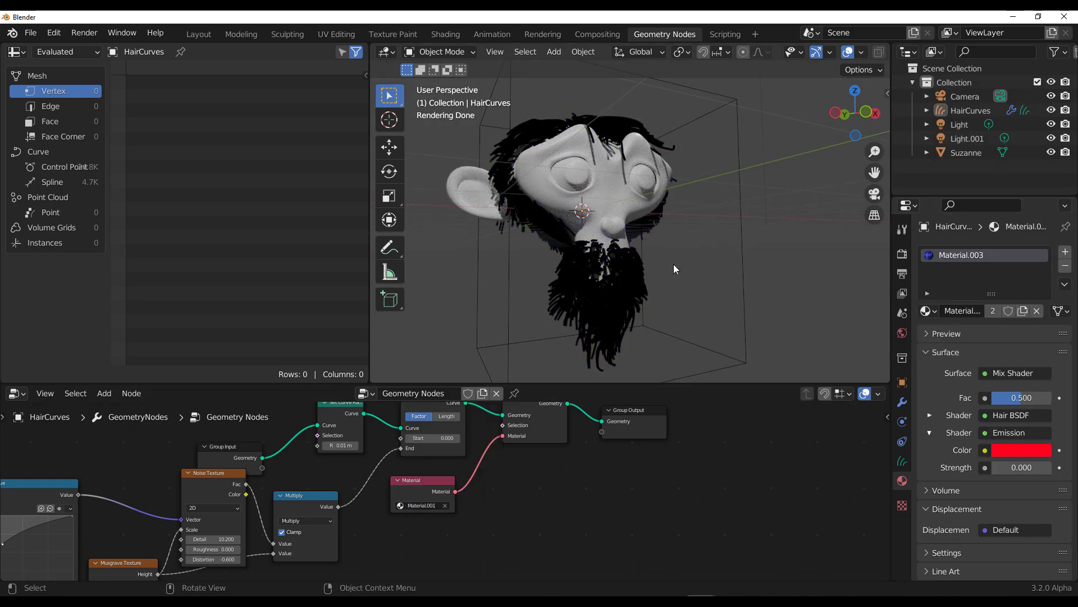
Step: Reload the rendered view by way of wireframe shading and inspect the hair with Material.001
{"action": "key", "text": "z"}
{"action": "left_click", "coordinate": [596, 231]}
{"action": "key", "text": "z"}
{"action": "left_click", "coordinate": [705, 163]}
{"action": "middle_click_drag", "start_coordinate": [710, 288], "coordinate": [713, 320]}
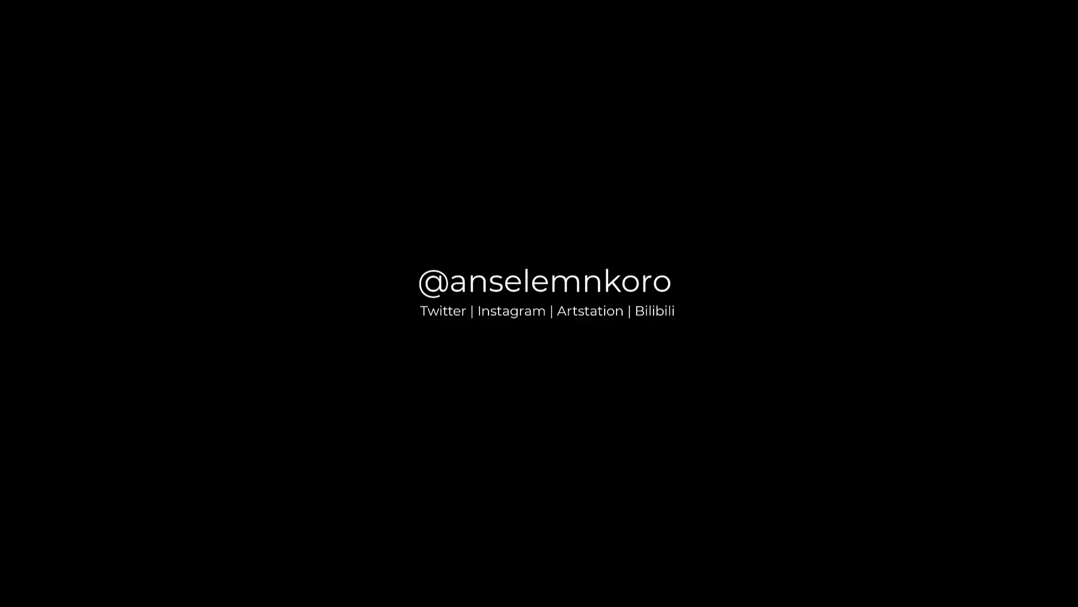